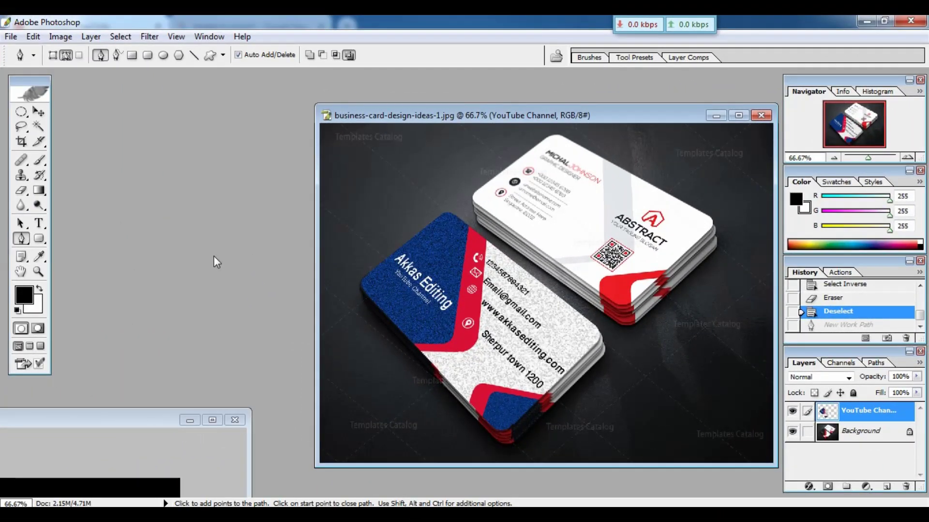
Create a new blank A4 document (210 x 297 mm, 300 ppi) from the presets
{"action": "key", "text": "ctrl+n"}
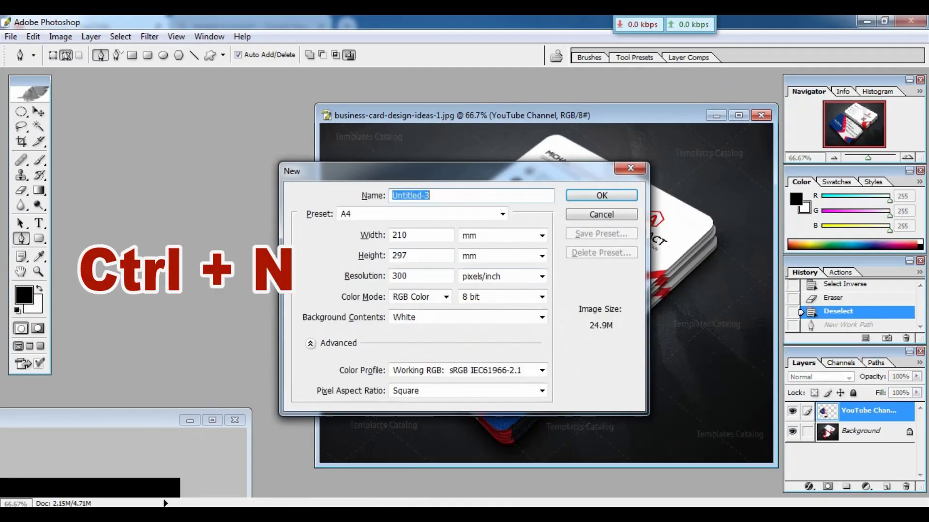
{"action": "left_click", "coordinate": [456, 214]}
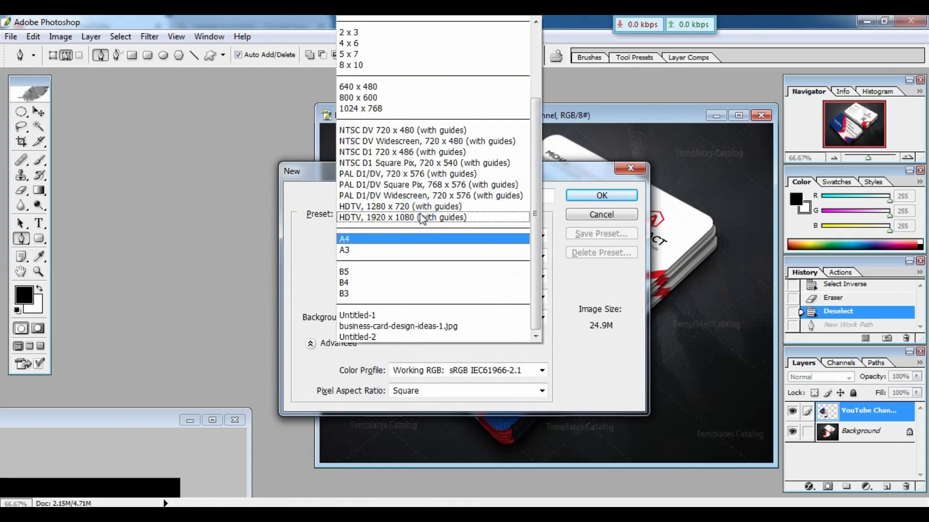
{"action": "left_click", "coordinate": [370, 239]}
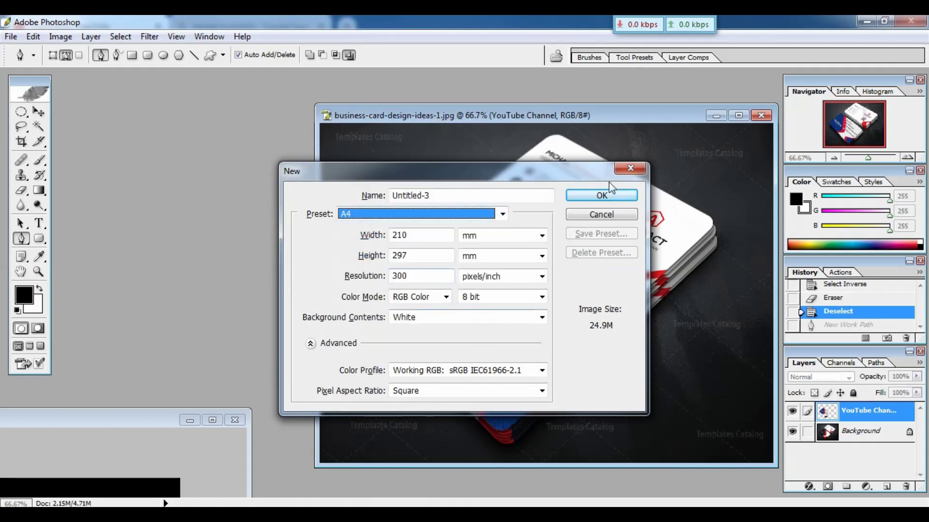
{"action": "left_click", "coordinate": [602, 195]}
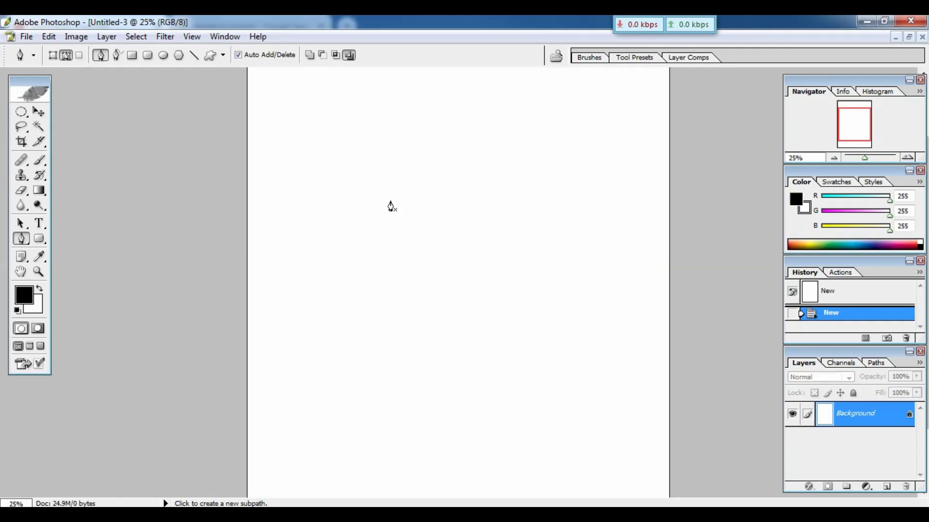
Crop the page to a 3.5 × 2 inch card at 300 pixels per inch
{"action": "left_click", "coordinate": [20, 141]}
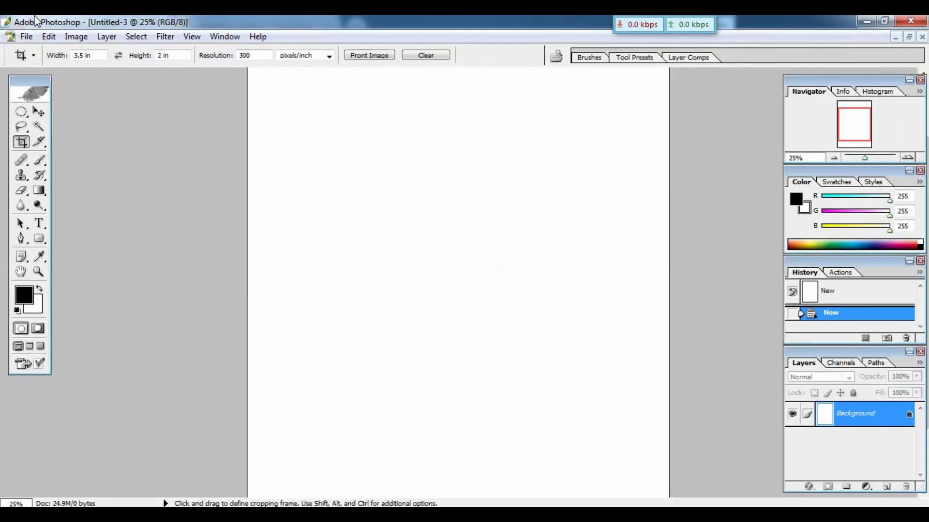
{"action": "left_click", "coordinate": [311, 188]}
{"action": "left_click_drag", "start_coordinate": [311, 187], "coordinate": [408, 239]}
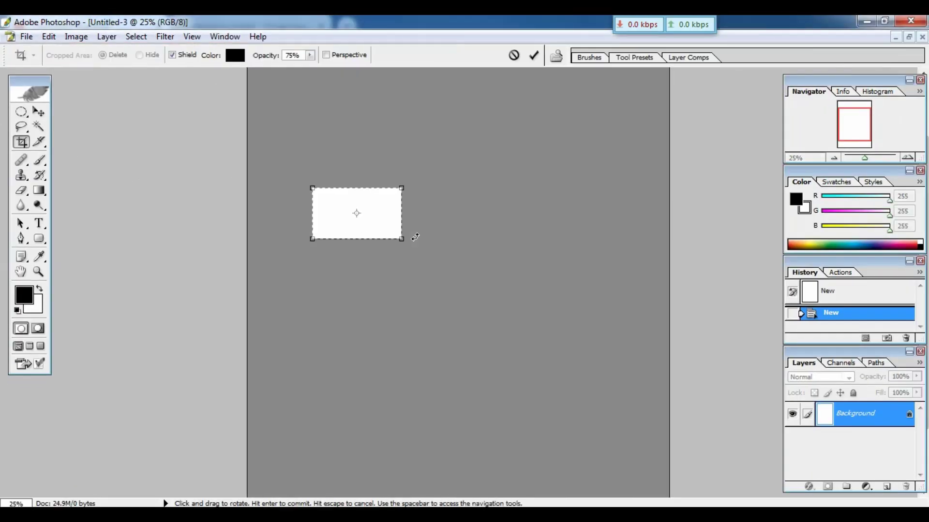
{"action": "key", "text": "Return"}
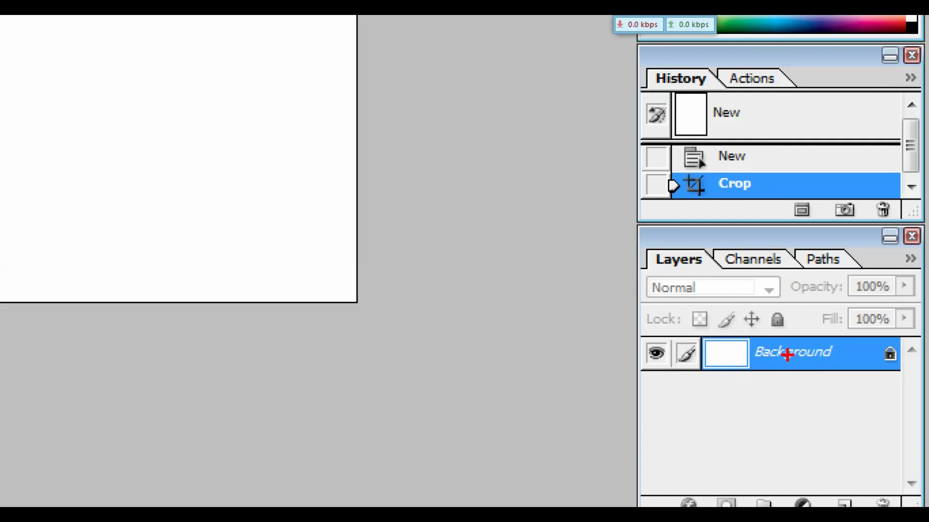
Convert the locked Background layer into an ordinary layer named Layer 0
{"action": "left_click_drag", "start_coordinate": [761, 333], "coordinate": [924, 370]}
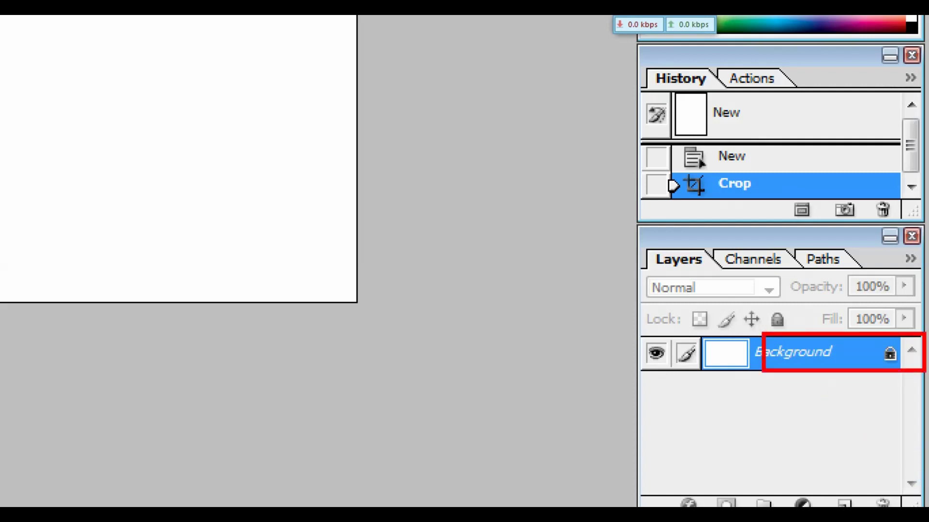
{"action": "left_click_drag", "start_coordinate": [867, 331], "coordinate": [905, 383]}
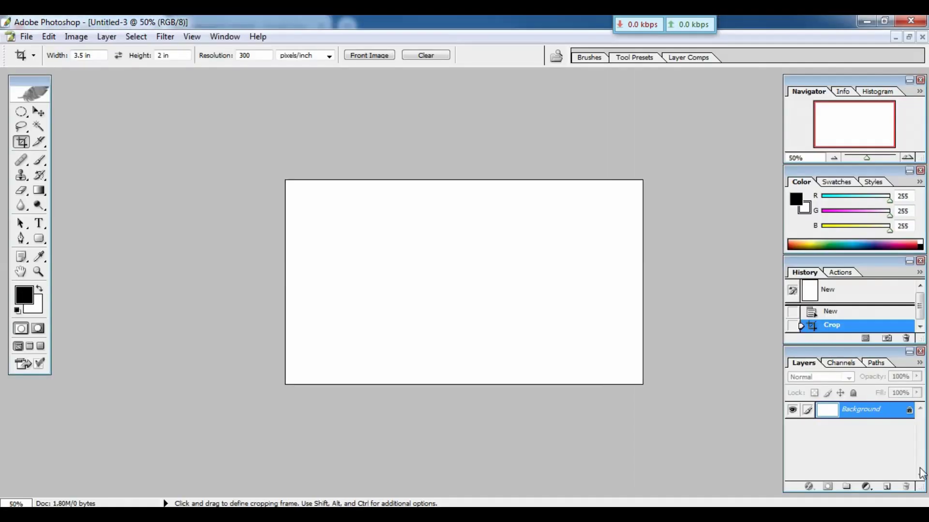
{"action": "double_click", "coordinate": [901, 417]}
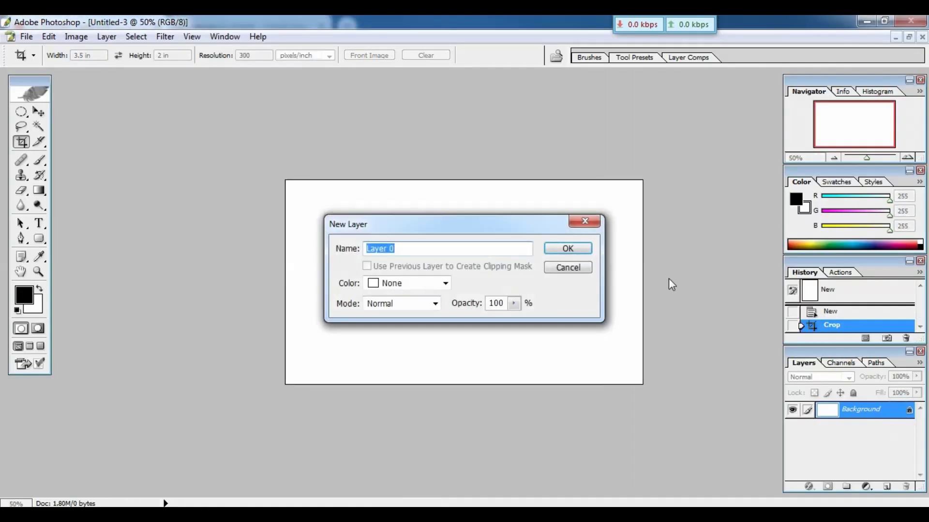
{"action": "left_click", "coordinate": [576, 244]}
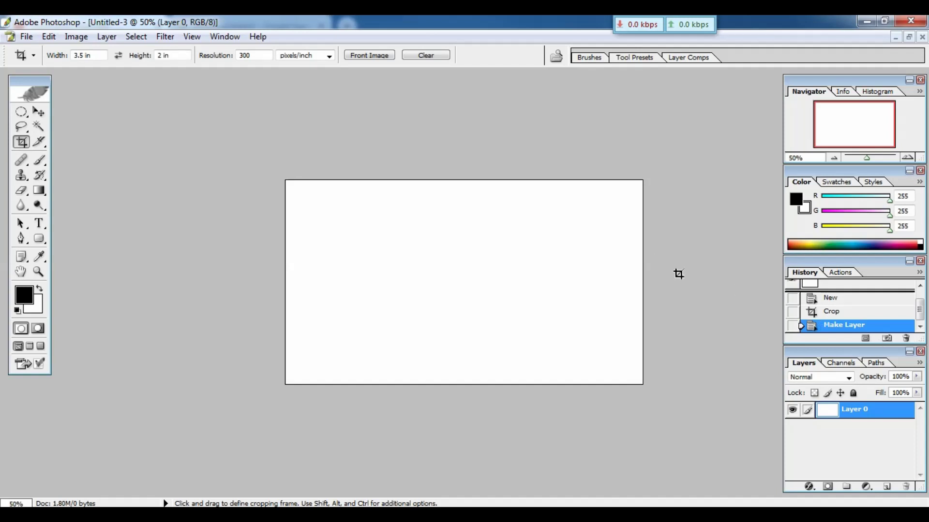
Apply the Sponge filter to Layer 0 with an adjusted brush size
{"action": "left_click", "coordinate": [165, 36]}
{"action": "mouse_move", "coordinate": [188, 138]}
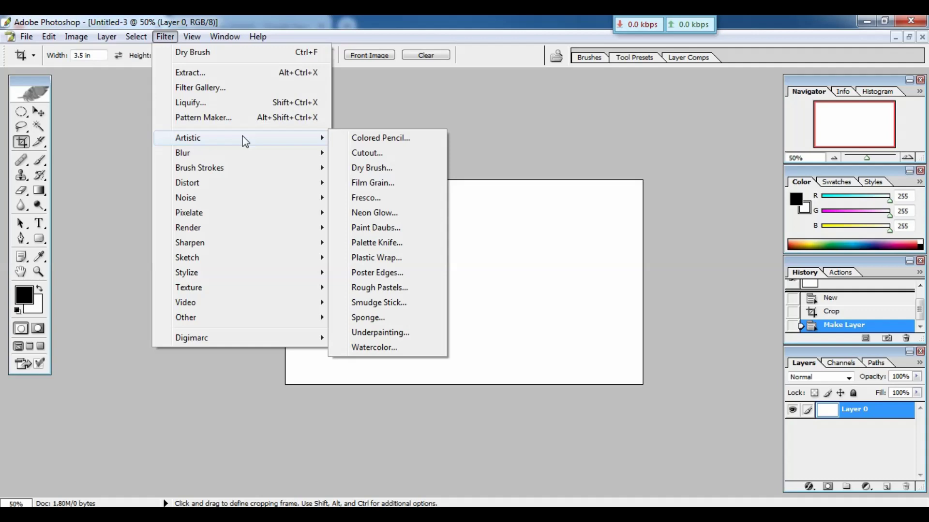
{"action": "left_click", "coordinate": [396, 169]}
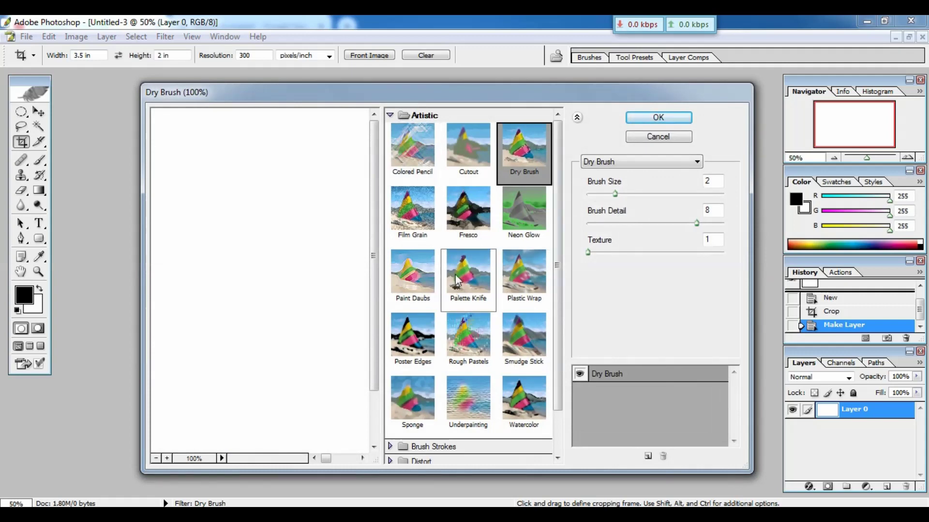
{"action": "left_click", "coordinate": [413, 345]}
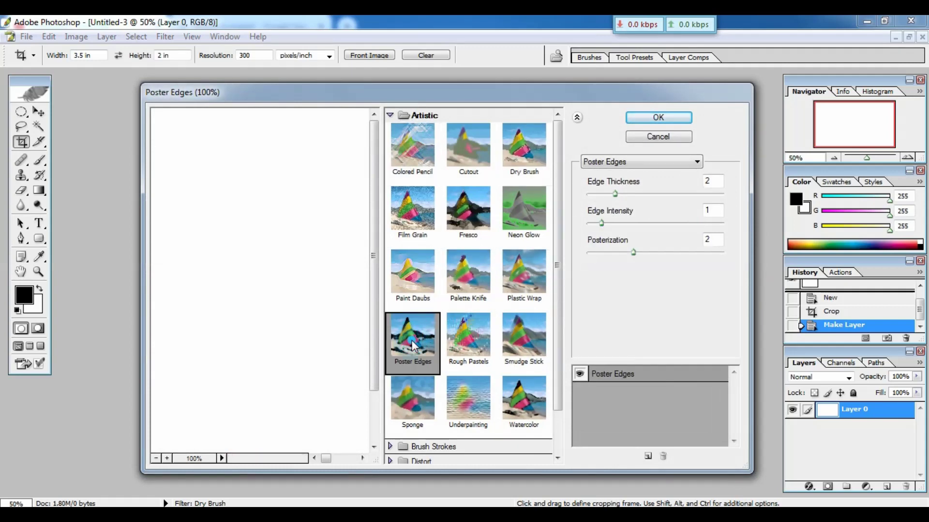
{"action": "left_click", "coordinate": [415, 409]}
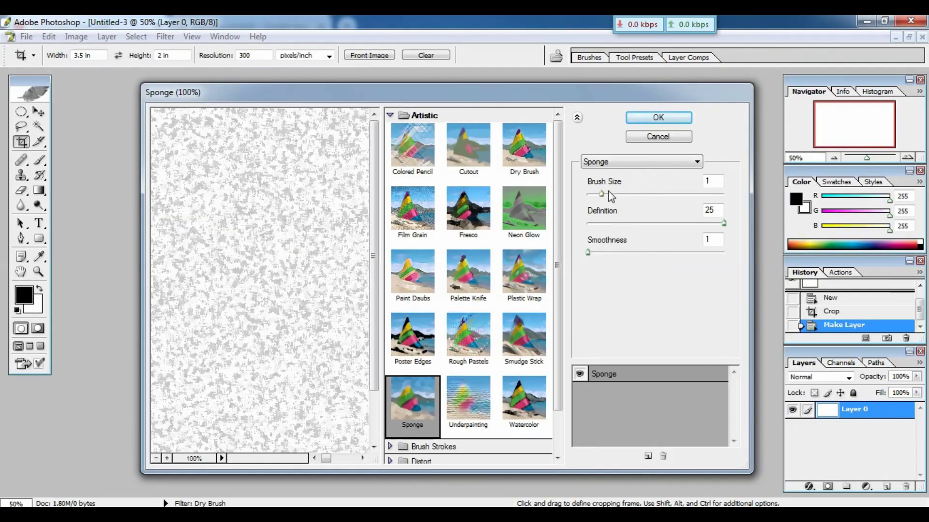
{"action": "mouse_move", "coordinate": [605, 192]}
{"action": "left_mouse_down"}
{"action": "mouse_move", "coordinate": [600, 198]}
{"action": "mouse_move", "coordinate": [618, 194]}
{"action": "left_mouse_up"}
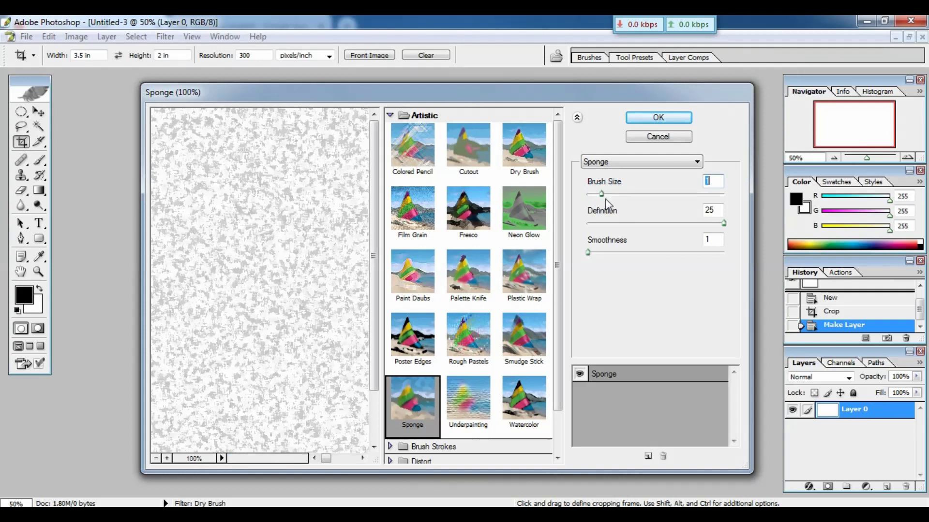
{"action": "left_click", "coordinate": [662, 124]}
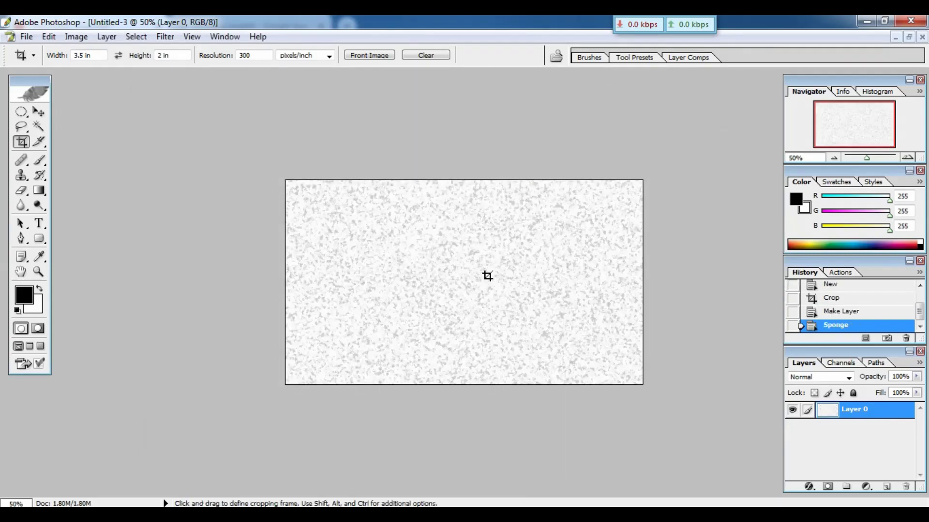
Check the speckled texture up close, then add an empty Layer 1 above it
{"action": "key", "text": "ctrl+plus"}
{"action": "key", "text": "ctrl+plus"}
{"action": "key", "text": "ctrl+plus"}
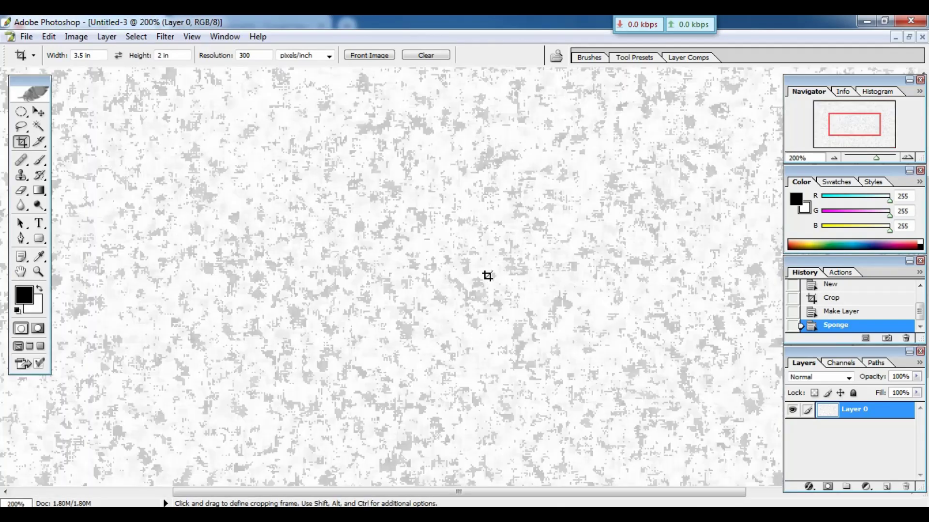
{"action": "key", "text": "ctrl+minus"}
{"action": "key", "text": "ctrl+minus"}
{"action": "key", "text": "ctrl+minus"}
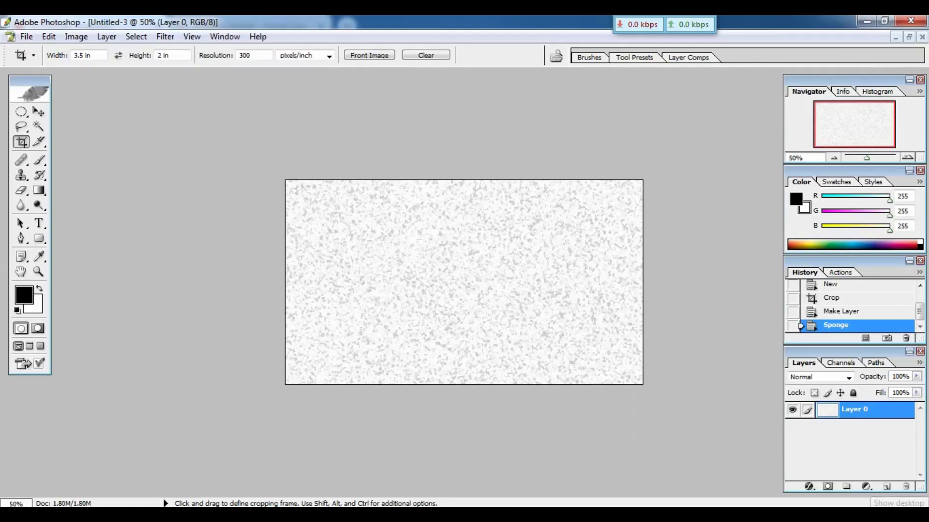
{"action": "left_click", "coordinate": [887, 486]}
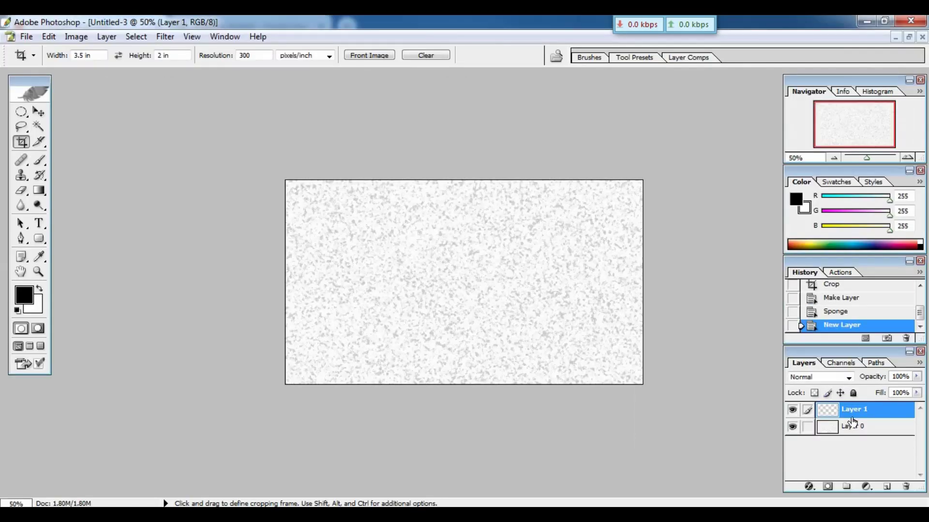
Draw a Pen path around the card's left area with an angled right edge, and load it as a selection
{"action": "key", "text": "ctrl+plus"}
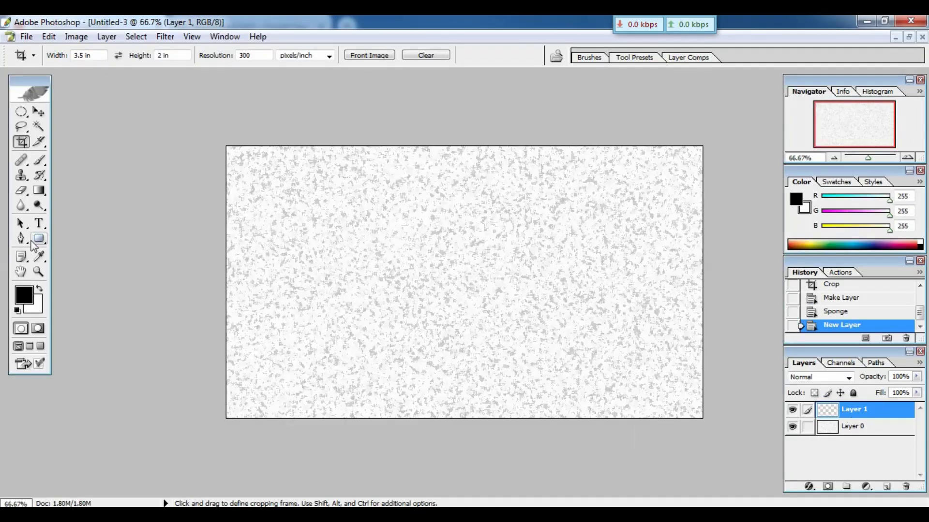
{"action": "left_click", "coordinate": [21, 239]}
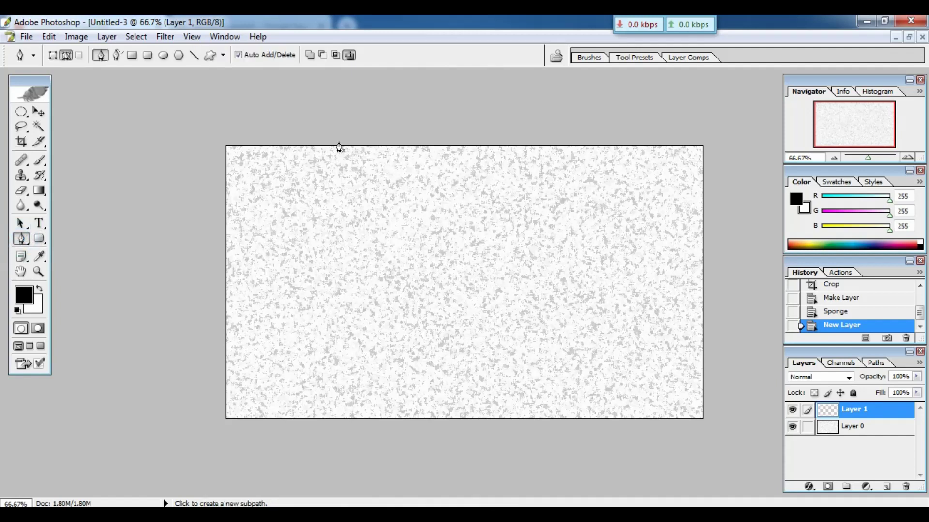
{"action": "left_click", "coordinate": [339, 141]}
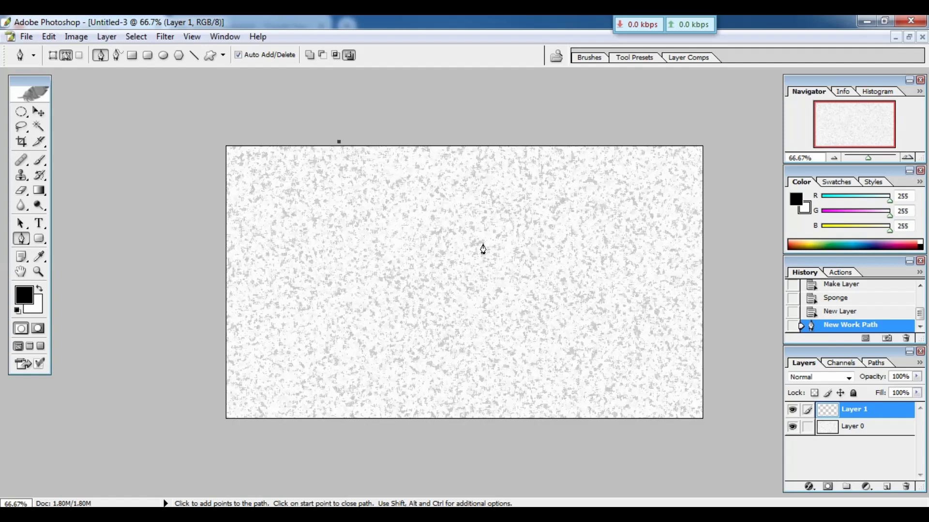
{"action": "left_click", "coordinate": [530, 345]}
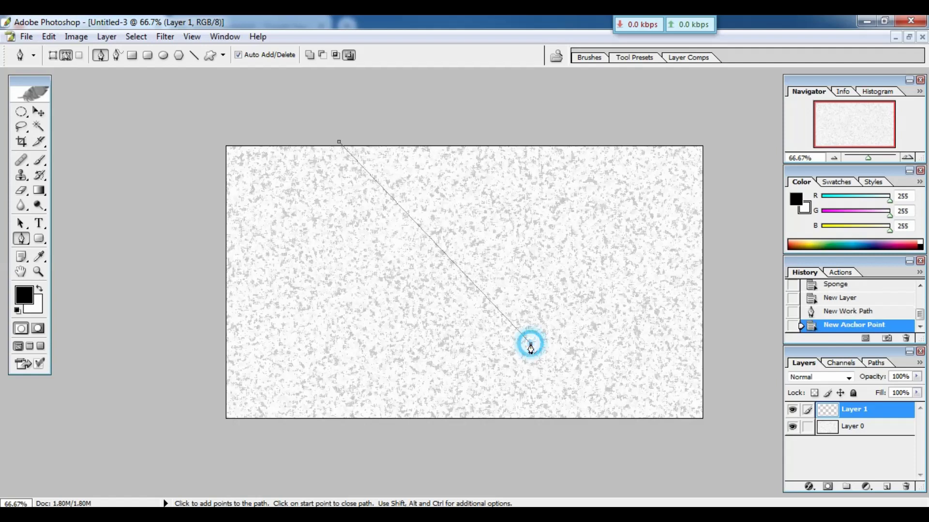
{"action": "left_click", "coordinate": [460, 421]}
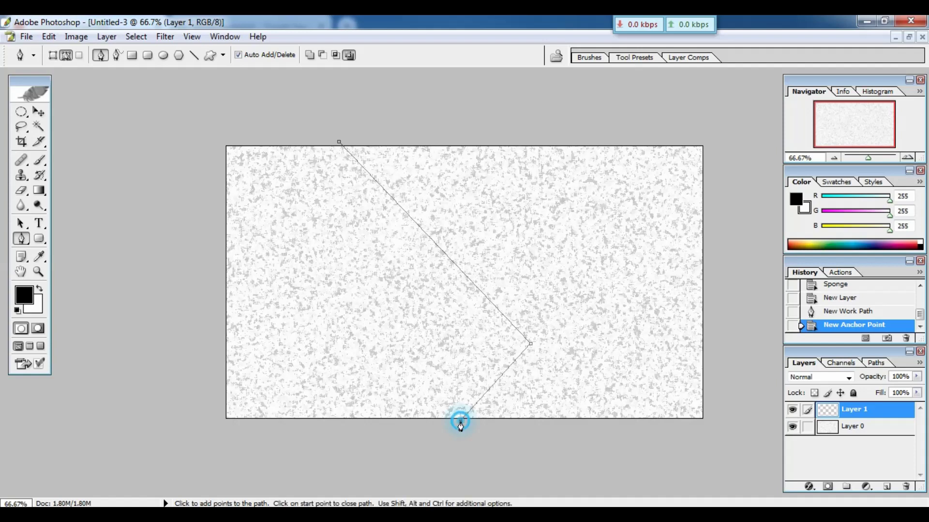
{"action": "left_click", "coordinate": [298, 448]}
{"action": "left_click", "coordinate": [176, 409]}
{"action": "left_click", "coordinate": [166, 257]}
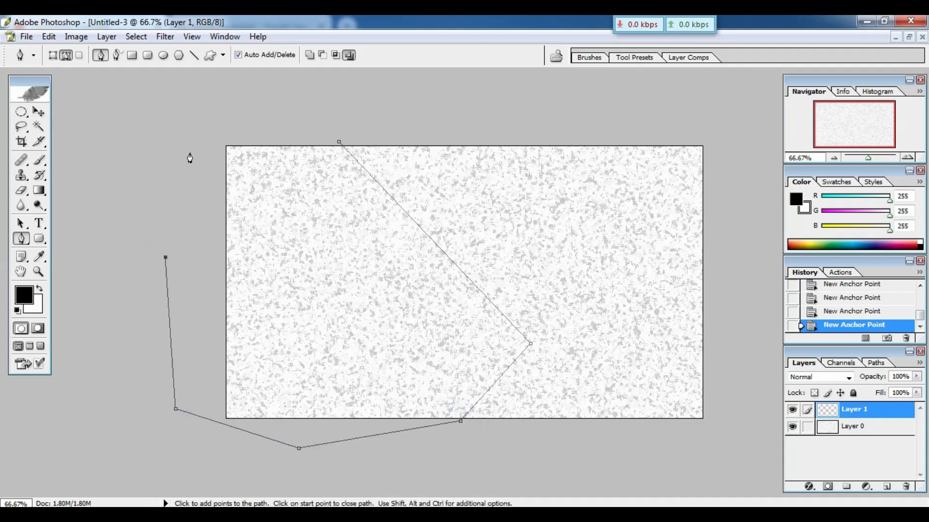
{"action": "left_click", "coordinate": [214, 116]}
{"action": "left_click", "coordinate": [281, 119]}
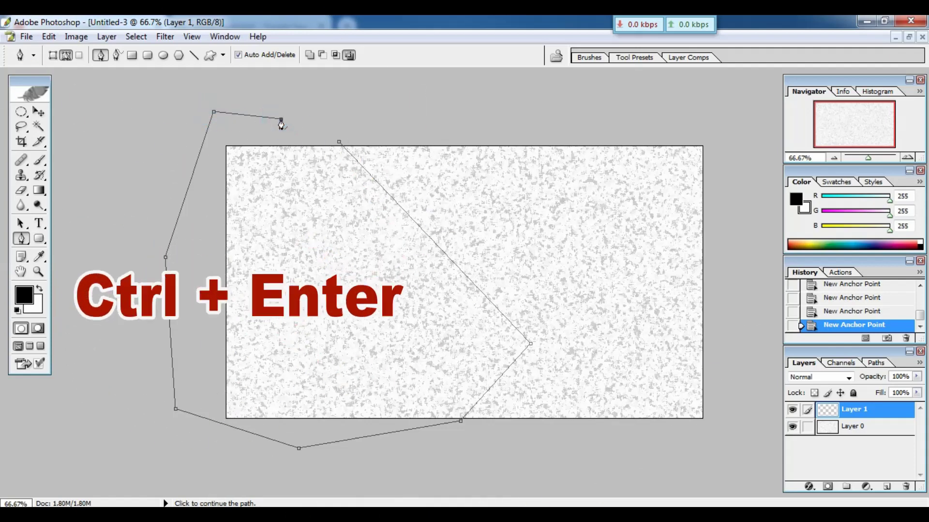
{"action": "key", "text": "ctrl+Return"}
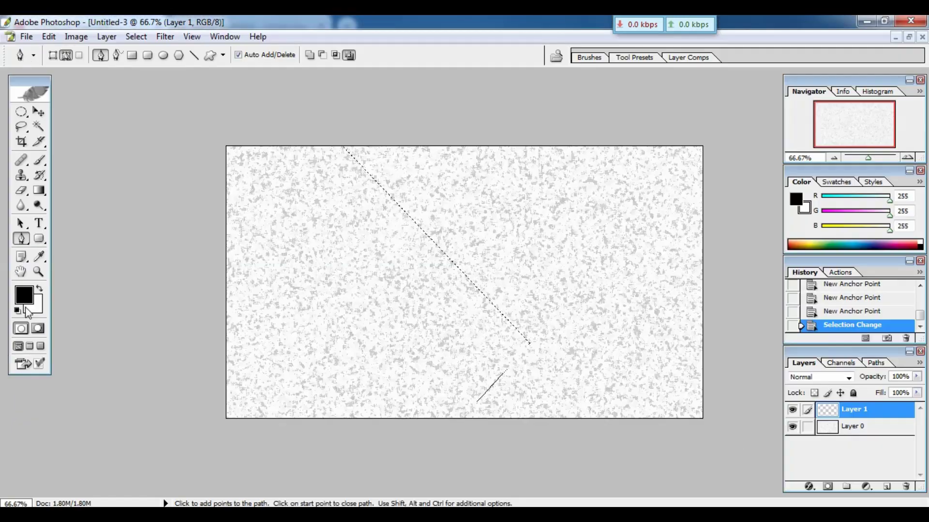
Fill the selected left area with navy R8 G6 B90, then deselect
{"action": "left_click", "coordinate": [38, 312]}
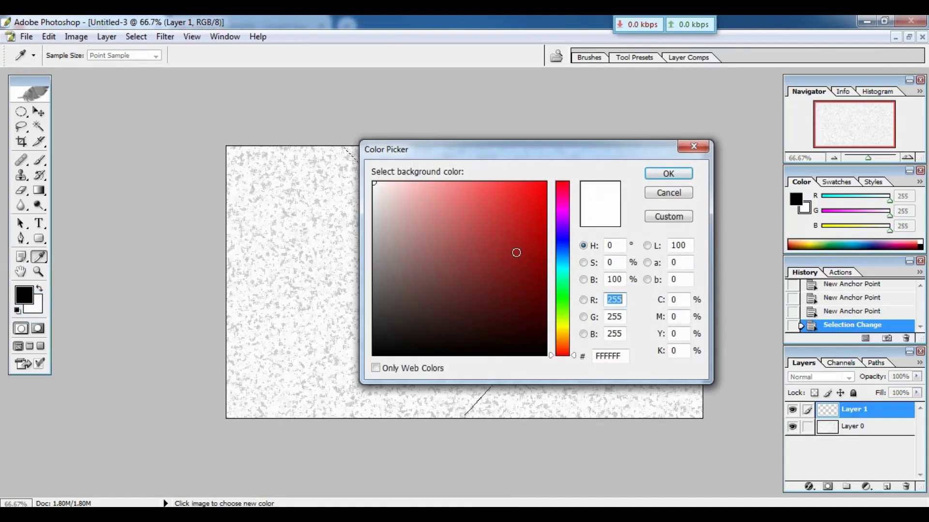
{"action": "left_click", "coordinate": [560, 240]}
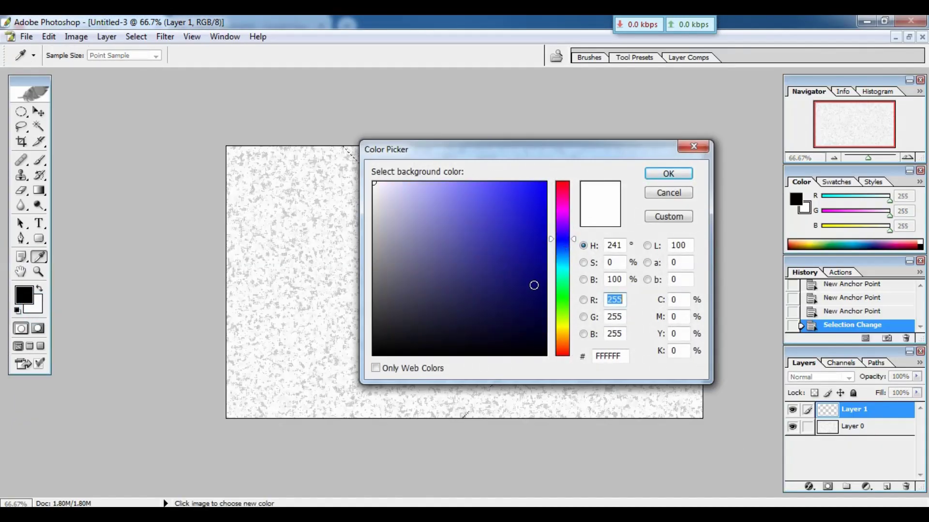
{"action": "left_click", "coordinate": [533, 294]}
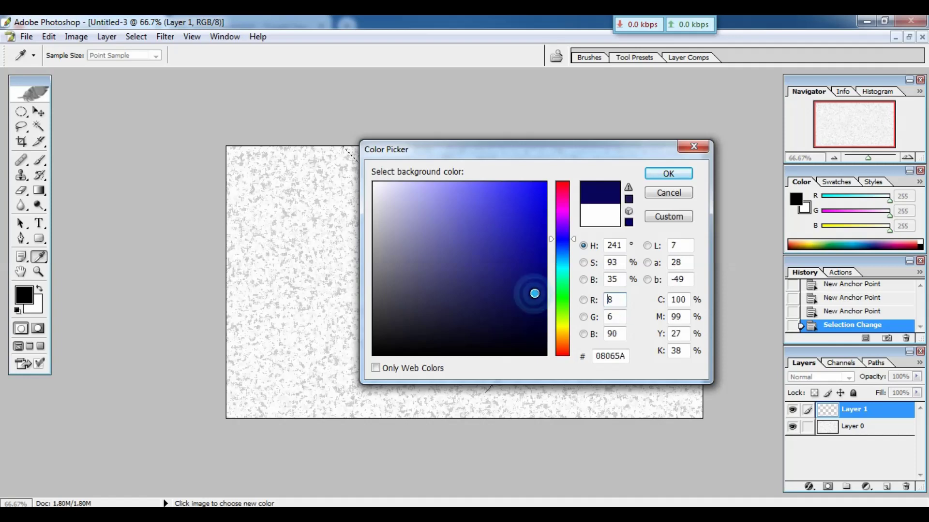
{"action": "left_click", "coordinate": [669, 173]}
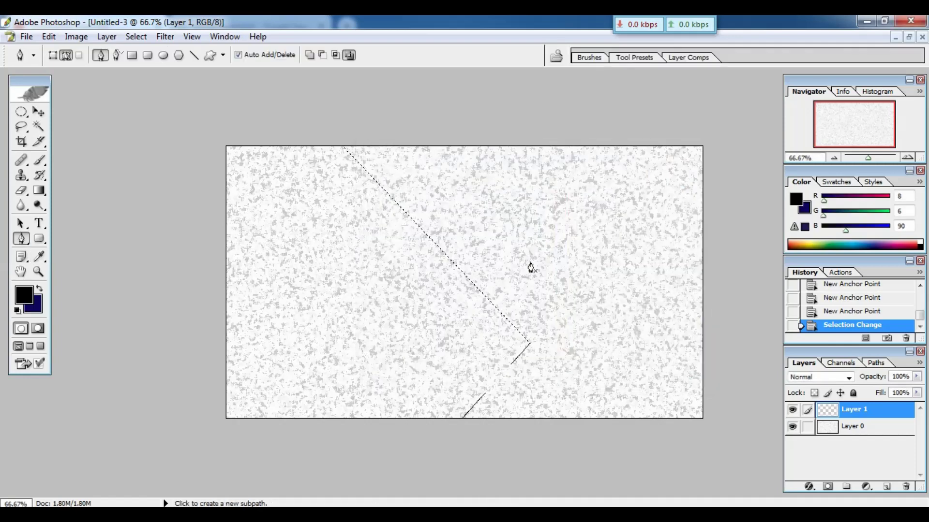
{"action": "key", "text": "ctrl+BackSpace"}
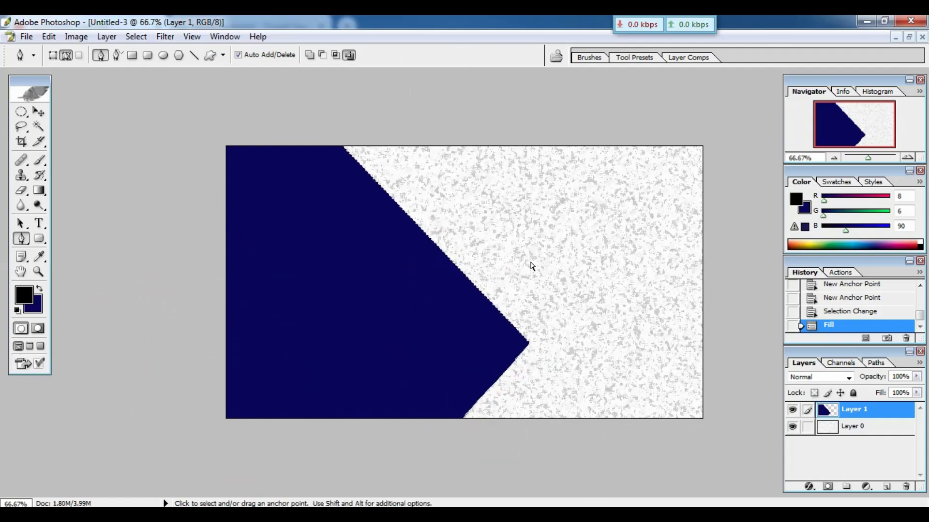
{"action": "key", "text": "ctrl+d"}
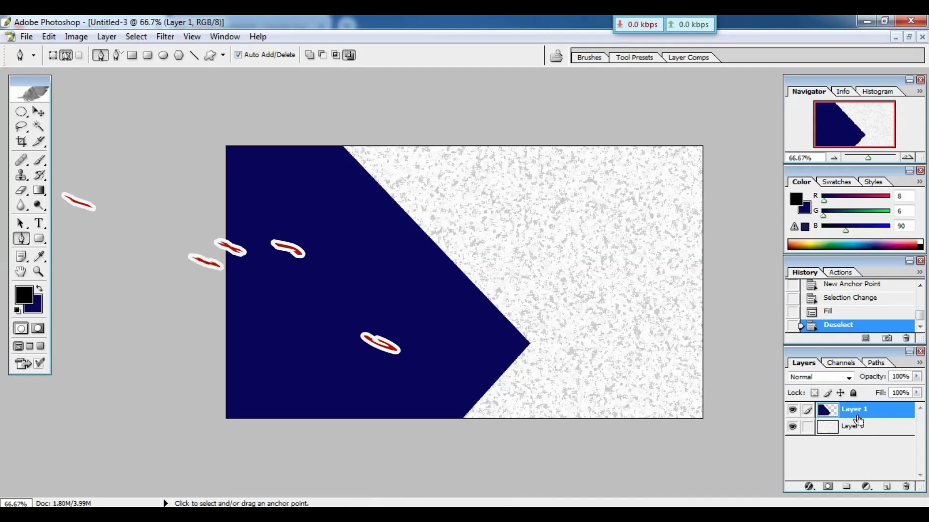
Duplicate the navy shape to Layer 1 copy and set the background colour to red EF0B36
{"action": "key", "text": "ctrl+j"}
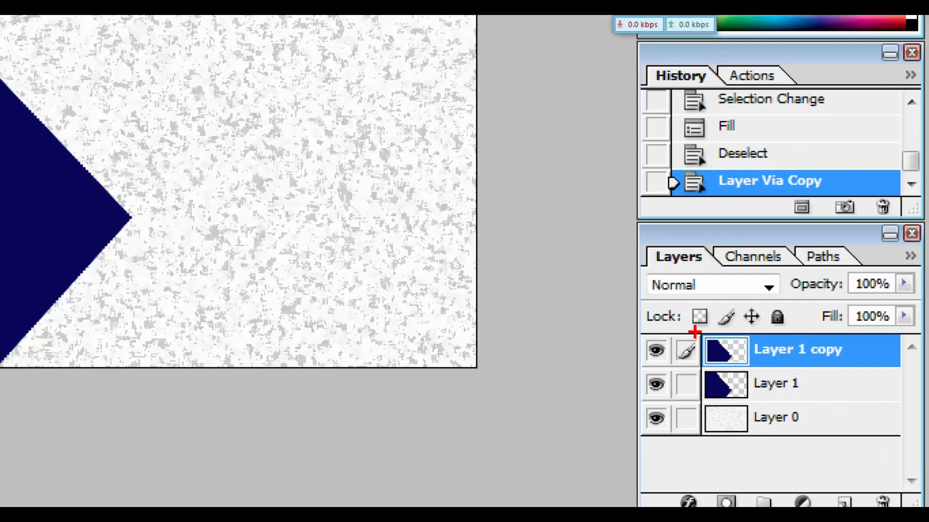
{"action": "left_click_drag", "start_coordinate": [692, 328], "coordinate": [869, 395]}
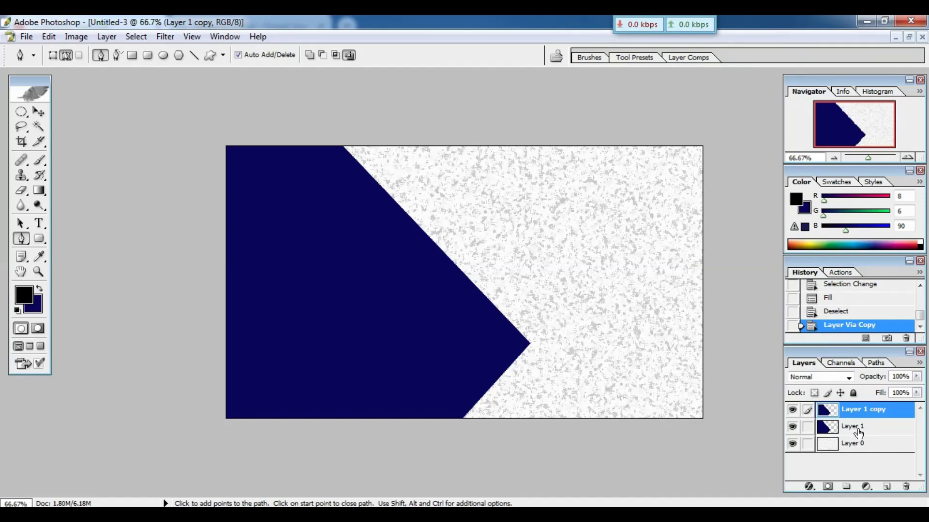
{"action": "left_click", "coordinate": [859, 432]}
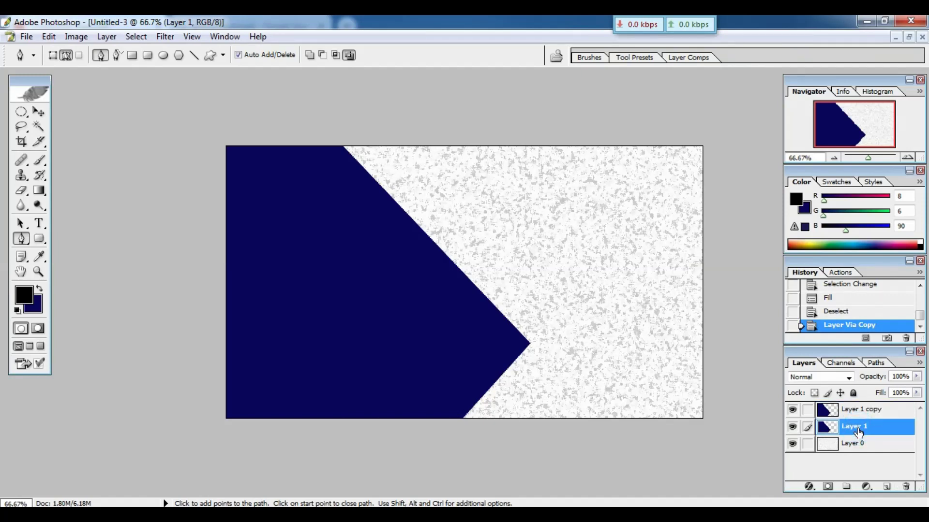
{"action": "left_click", "coordinate": [33, 305]}
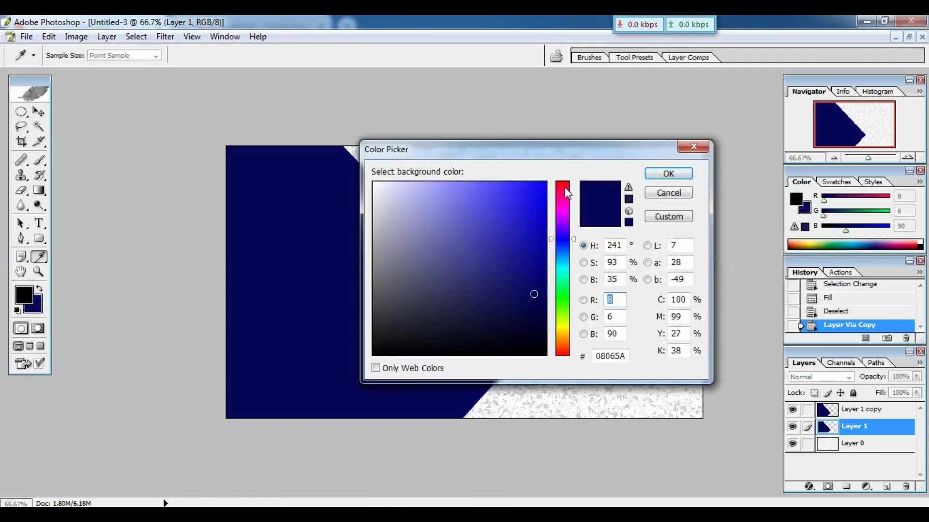
{"action": "left_click", "coordinate": [564, 188]}
{"action": "left_click", "coordinate": [538, 192]}
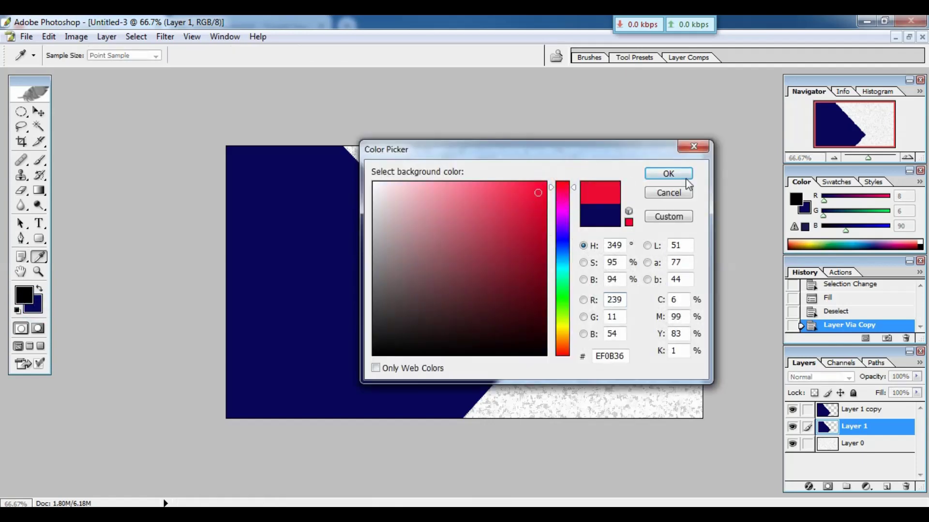
{"action": "left_click", "coordinate": [668, 174]}
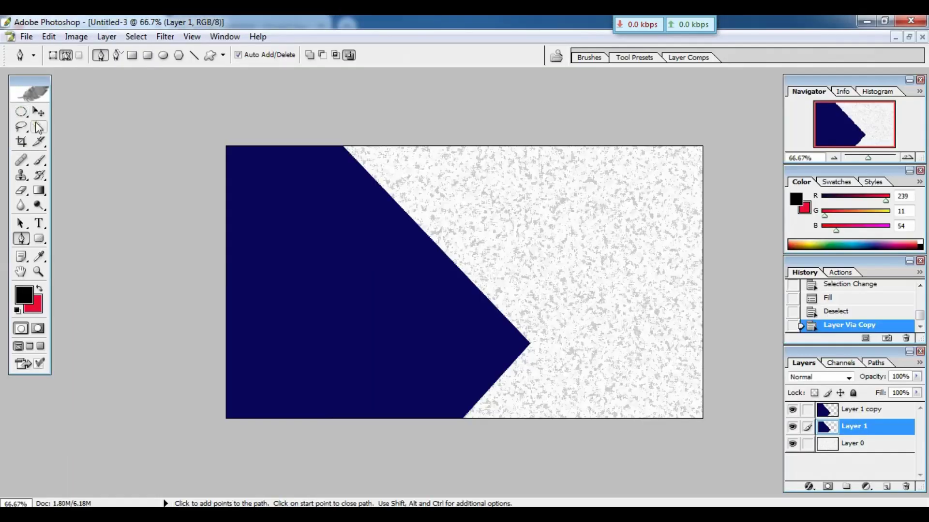
Magic Wand the shape on Layer 1, fill it red, and deselect
{"action": "left_click", "coordinate": [39, 127]}
{"action": "left_click", "coordinate": [297, 254]}
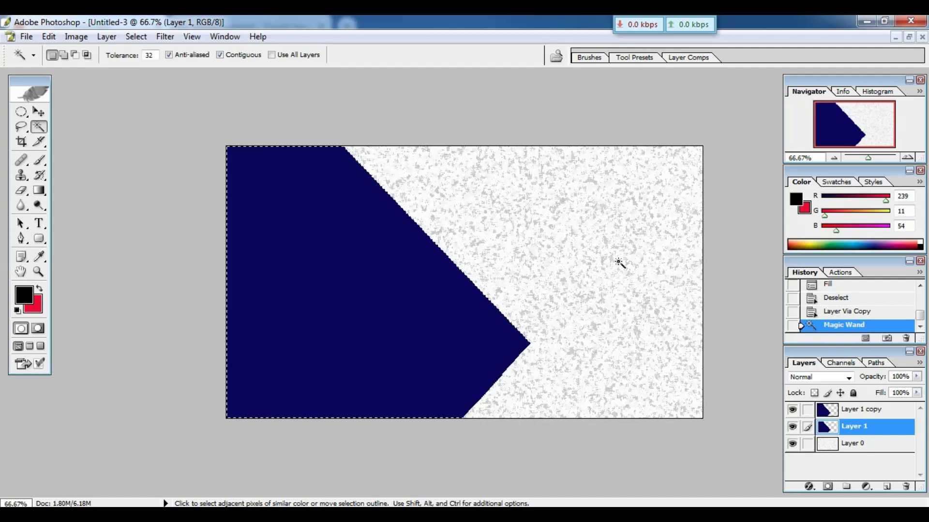
{"action": "key", "text": "ctrl"}
{"action": "key", "text": "ctrl+BackSpace"}
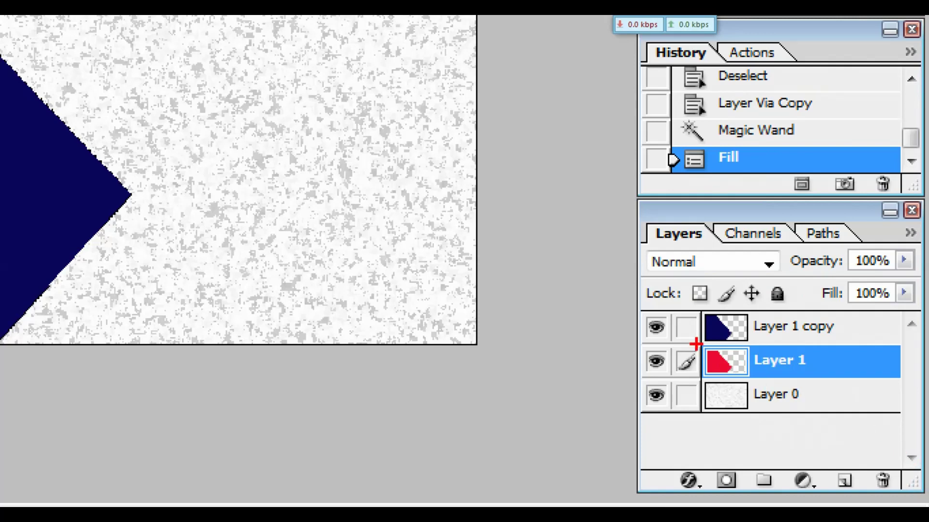
{"action": "left_click_drag", "start_coordinate": [696, 344], "coordinate": [808, 374]}
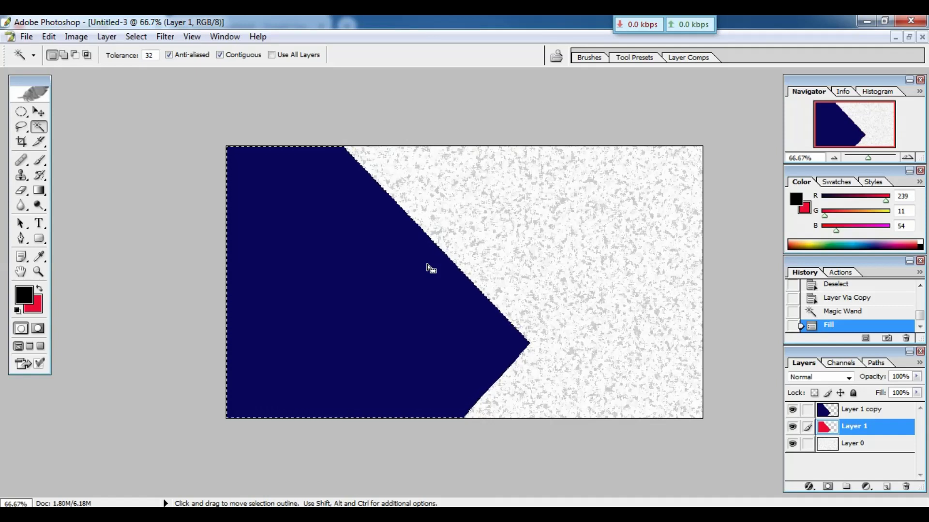
{"action": "key", "text": "ctrl+d"}
{"action": "key", "text": "v"}
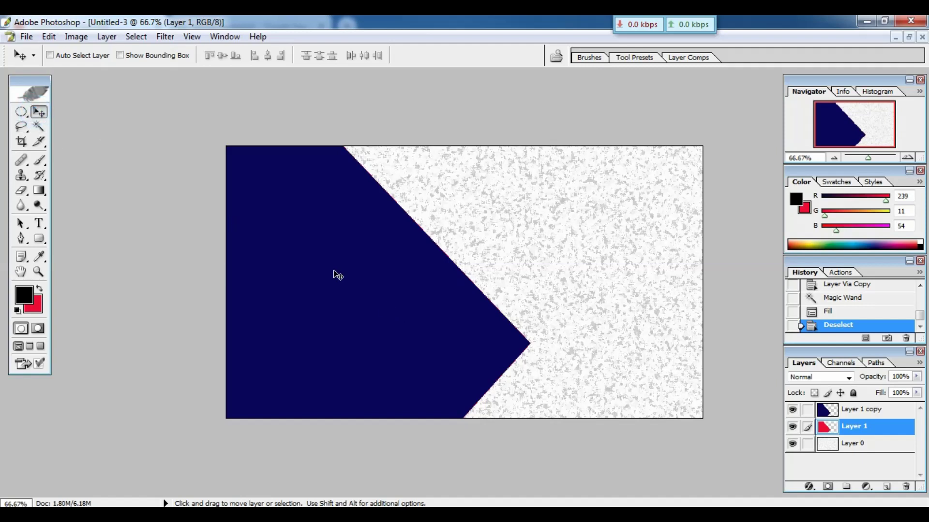
Slide the red Layer 1 shape right so a red chevron stripe edges the navy band
{"action": "left_click_drag", "start_coordinate": [338, 275], "coordinate": [379, 277]}
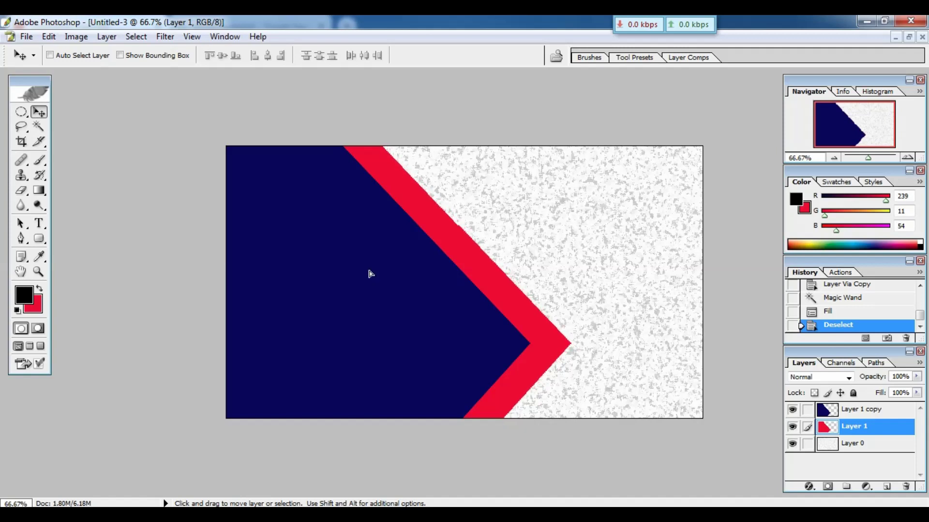
{"action": "left_click_drag", "start_coordinate": [379, 277], "coordinate": [369, 271]}
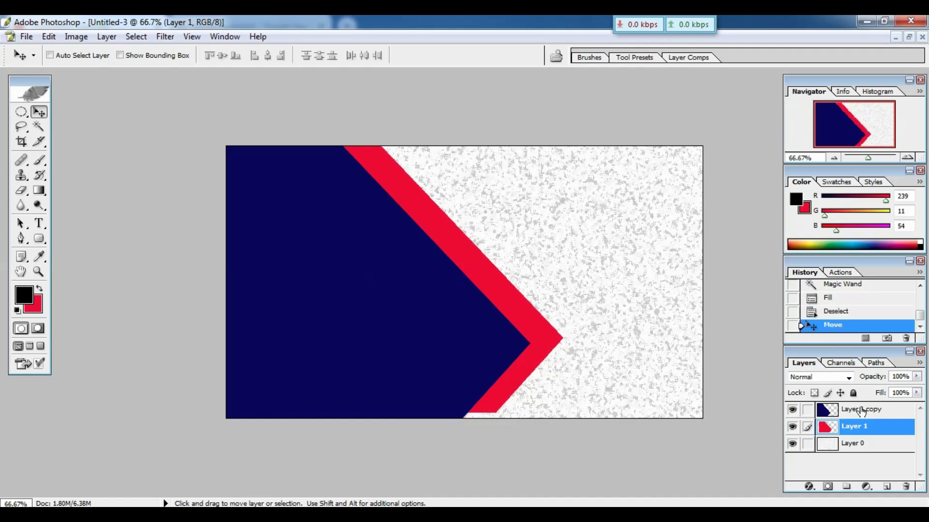
{"action": "left_click", "coordinate": [861, 411]}
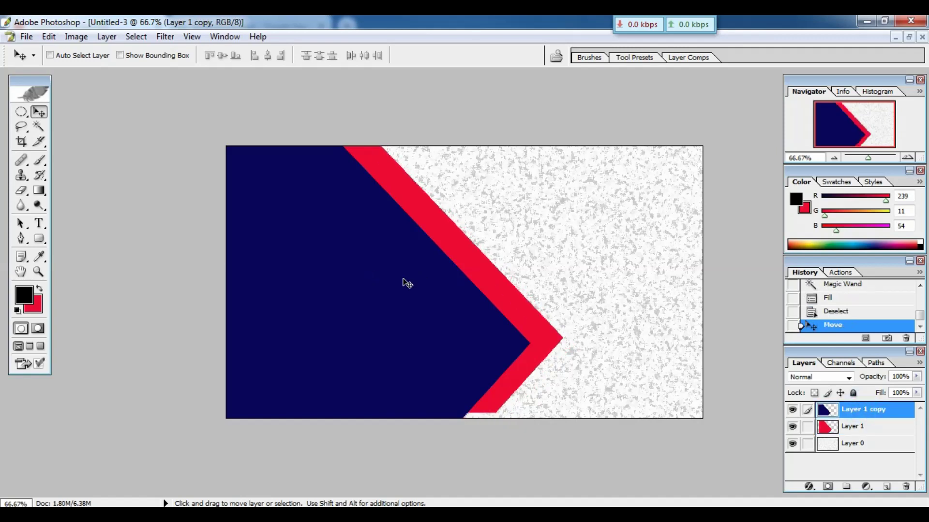
{"action": "key", "text": "ctrl+plus"}
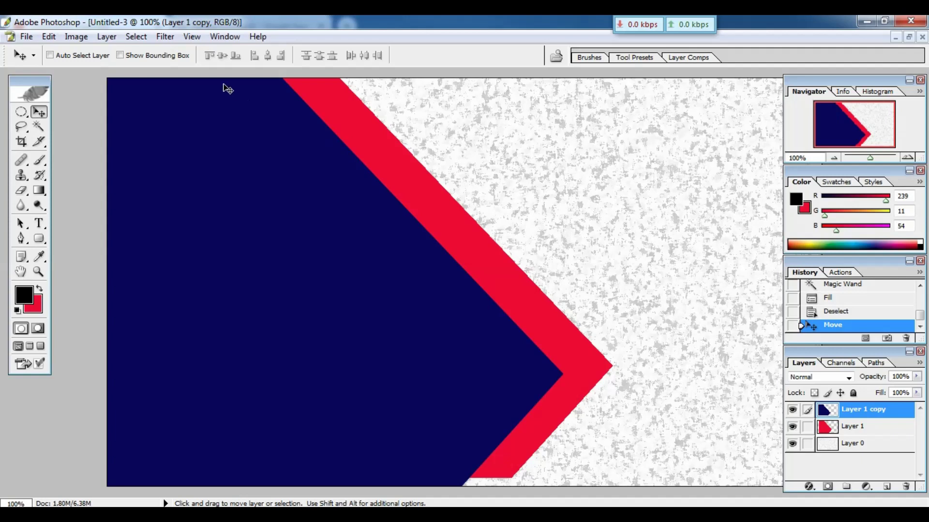
{"action": "left_click", "coordinate": [165, 37]}
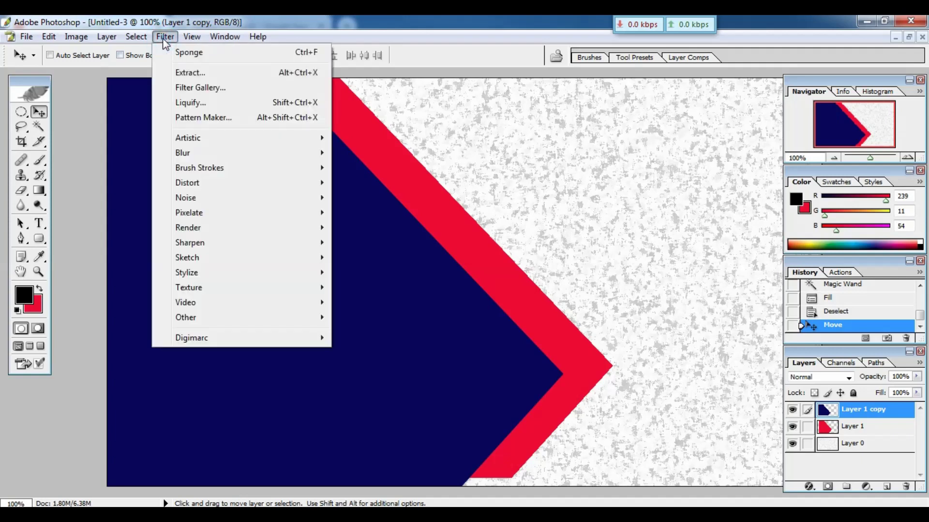
{"action": "mouse_move", "coordinate": [188, 137]}
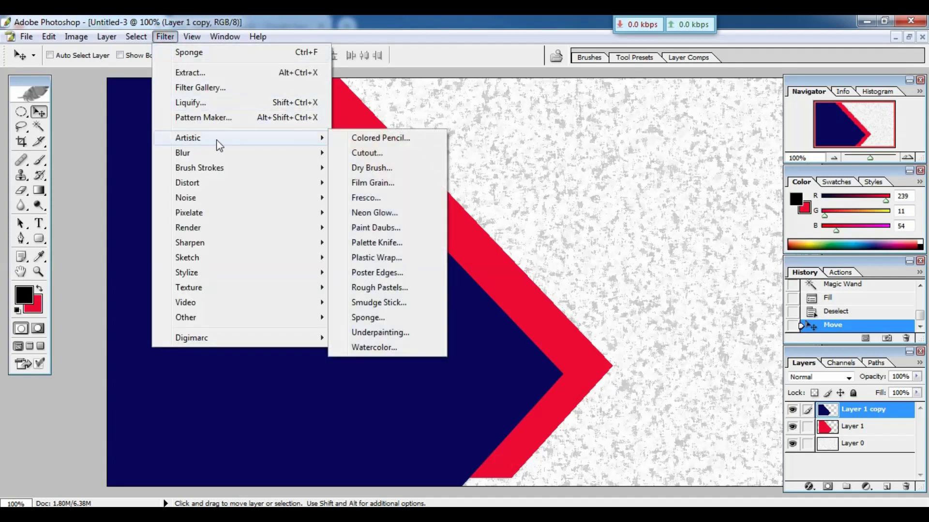
Apply Film Grain to Layer 1 copy with Grain 12, Highlight Area 17, Intensity 6
{"action": "left_click", "coordinate": [379, 168]}
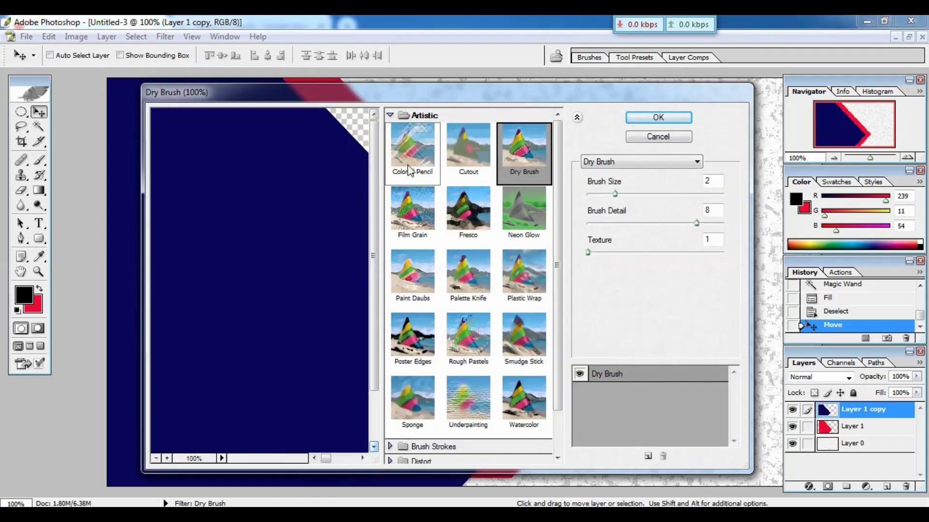
{"action": "left_click", "coordinate": [406, 223]}
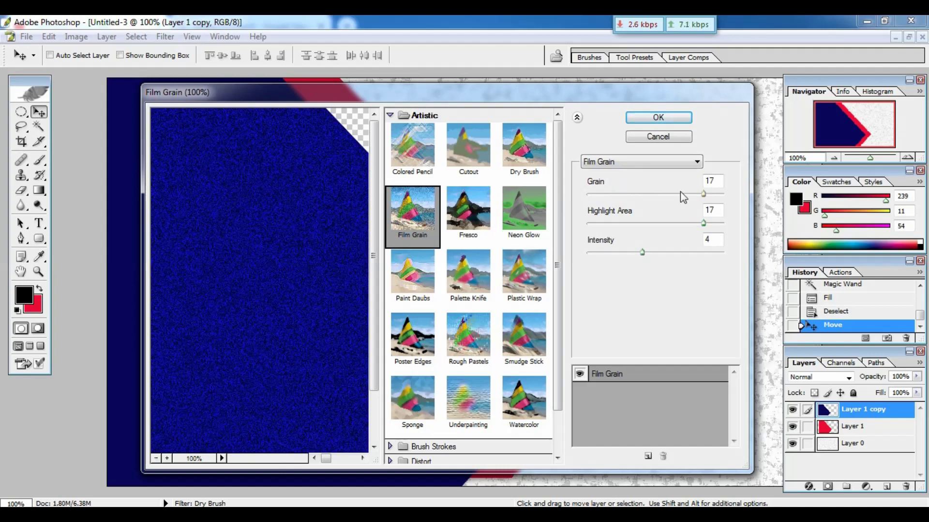
{"action": "left_click_drag", "start_coordinate": [704, 194], "coordinate": [670, 196]}
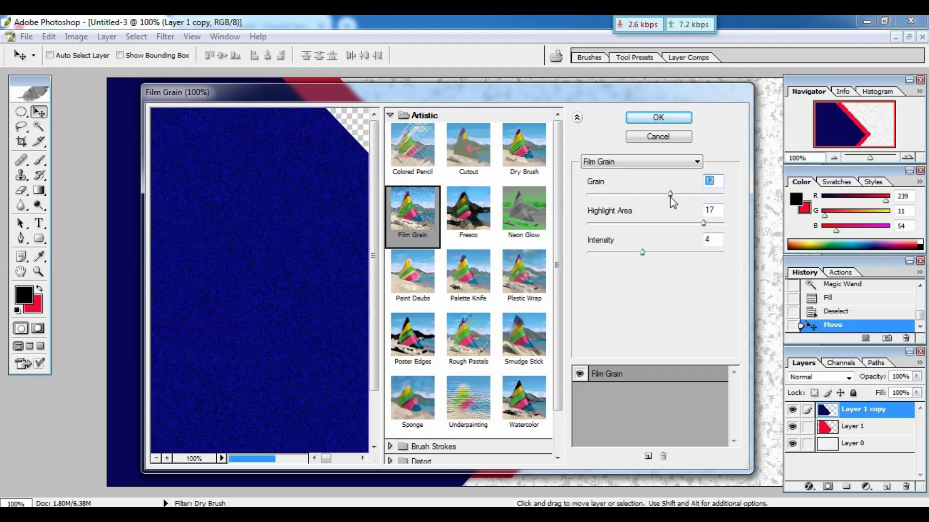
{"action": "left_click_drag", "start_coordinate": [642, 253], "coordinate": [671, 253]}
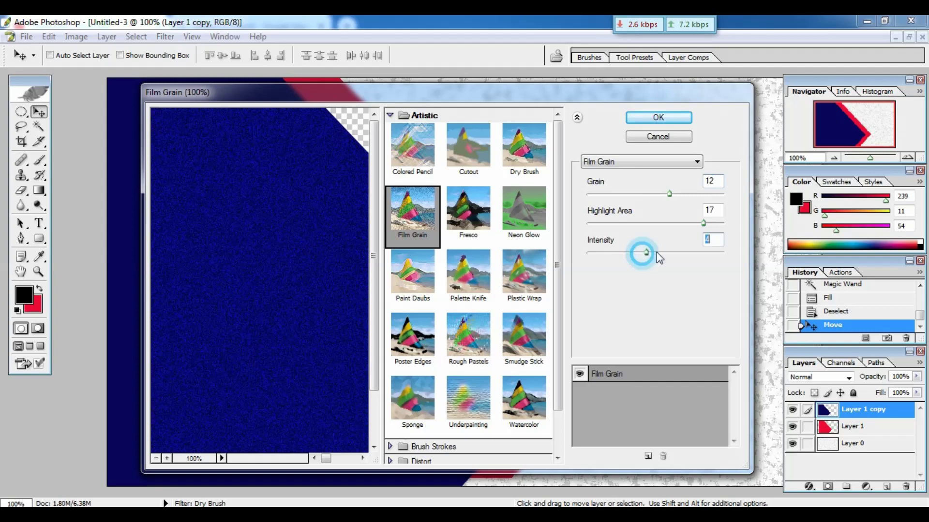
{"action": "left_click", "coordinate": [668, 118]}
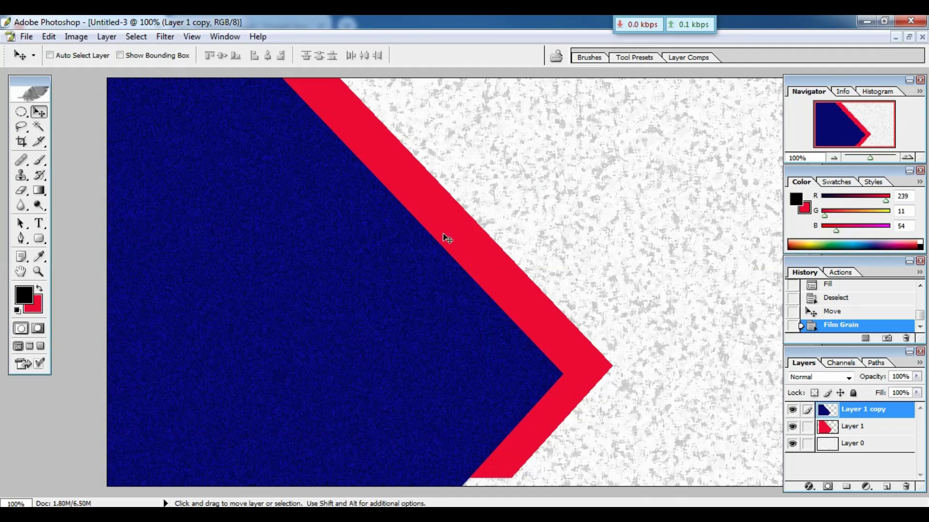
Draw a small circular elliptical selection snug into the navy shape's inner tip
{"action": "key", "text": "ctrl+plus"}
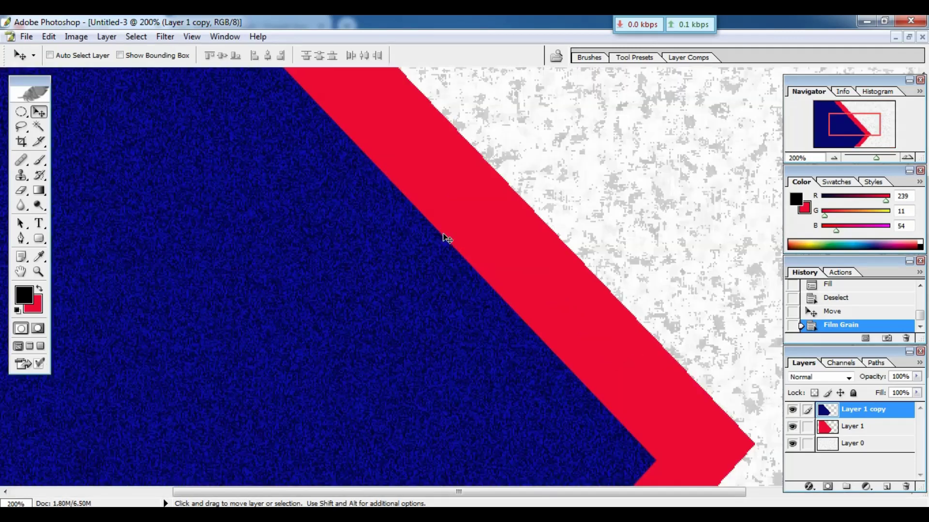
{"action": "key", "text": "ctrl+minus"}
{"action": "key", "text": "ctrl+minus"}
{"action": "key", "text": "m"}
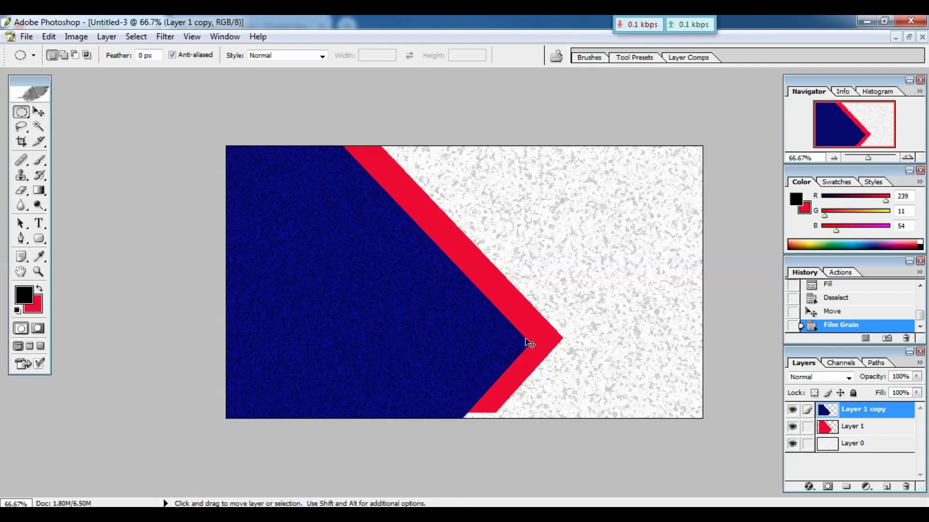
{"action": "scroll", "coordinate": [525, 339], "scroll_direction": "up", "scroll_amount": 3}
{"action": "left_click_drag", "start_coordinate": [526, 339], "coordinate": [359, 129]}
{"action": "left_click_drag", "start_coordinate": [484, 223], "coordinate": [452, 195]}
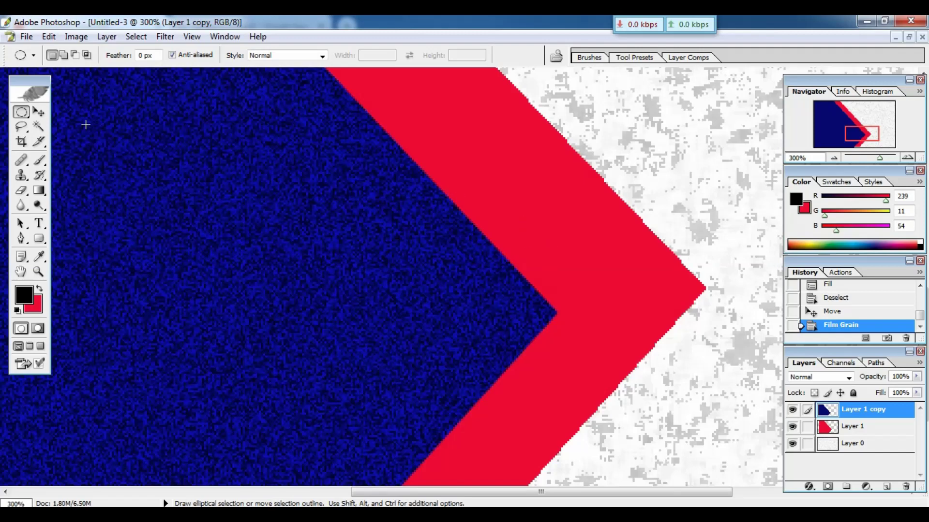
{"action": "left_click", "coordinate": [21, 113]}
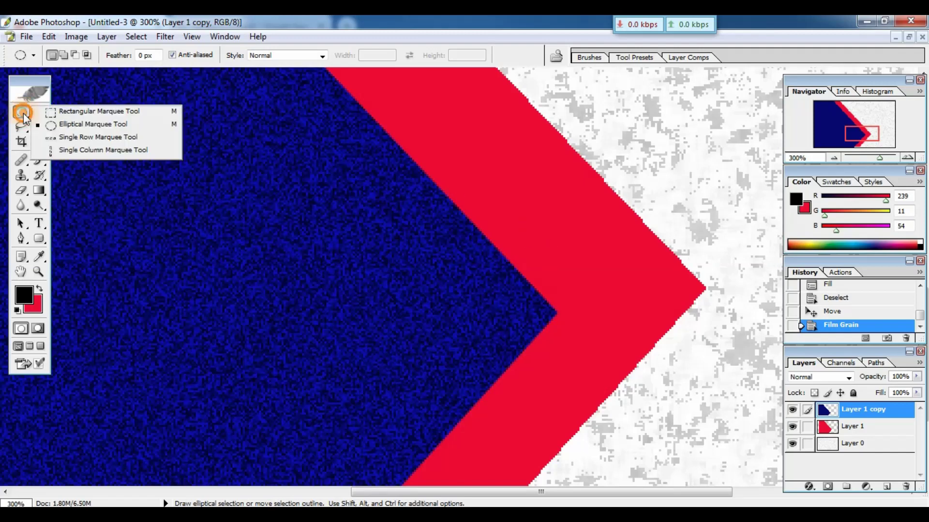
{"action": "left_click", "coordinate": [92, 126]}
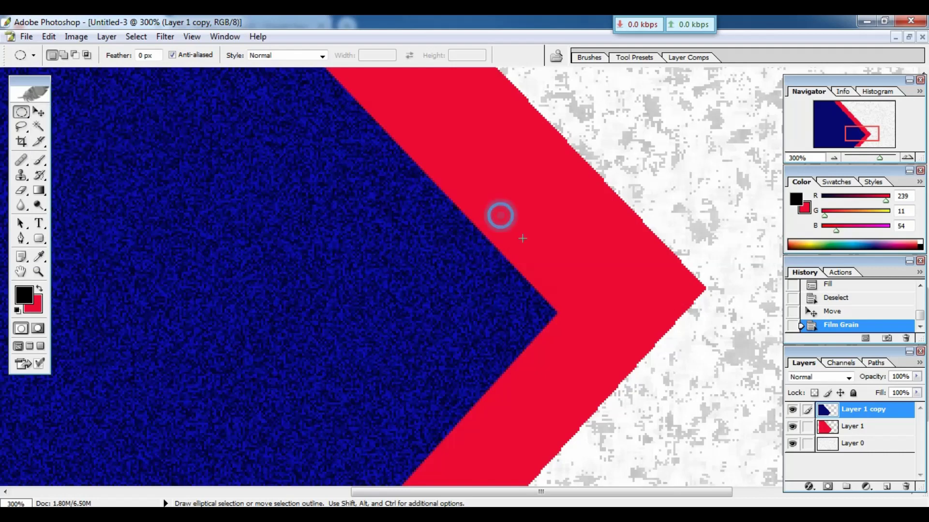
{"action": "left_click_drag", "start_coordinate": [499, 215], "coordinate": [614, 329]}
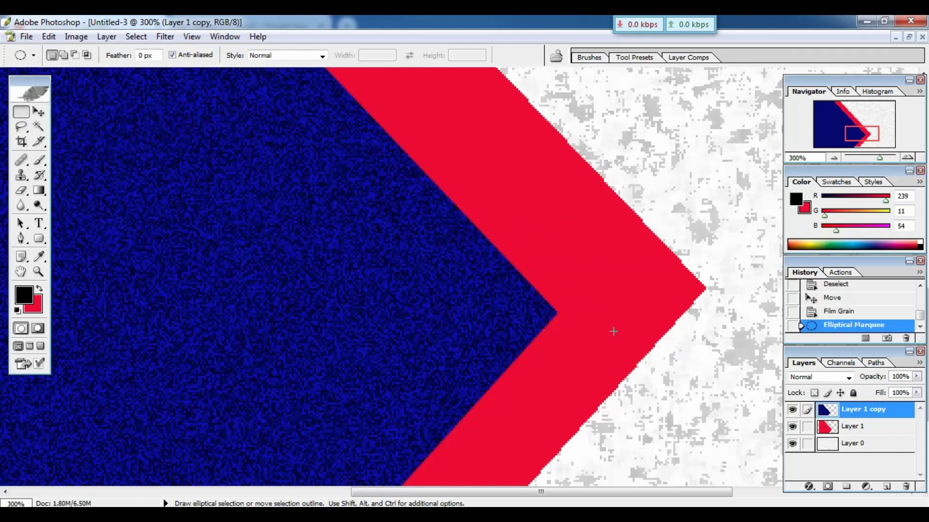
{"action": "mouse_move", "coordinate": [580, 266]}
{"action": "left_mouse_down"}
{"action": "mouse_move", "coordinate": [492, 297]}
{"action": "mouse_move", "coordinate": [500, 306]}
{"action": "left_mouse_up"}
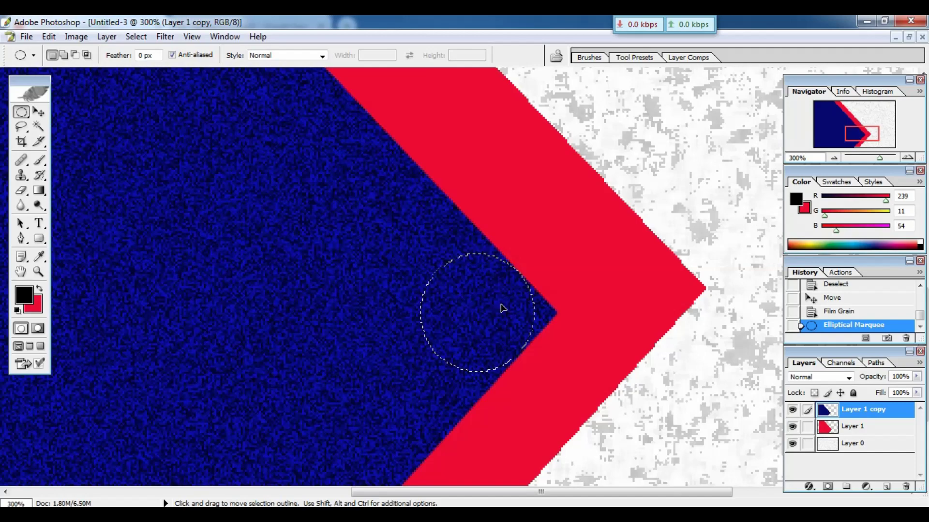
{"action": "left_click_drag", "start_coordinate": [501, 306], "coordinate": [503, 308]}
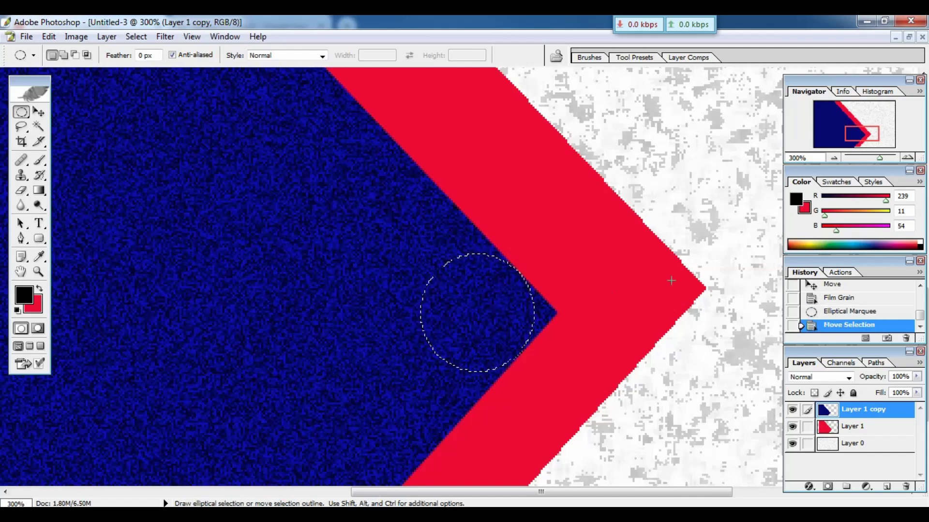
Invert the selection so everything except the circle is selected
{"action": "key", "text": "ctrl+minus"}
{"action": "key", "text": "ctrl+minus"}
{"action": "key", "text": "ctrl+minus"}
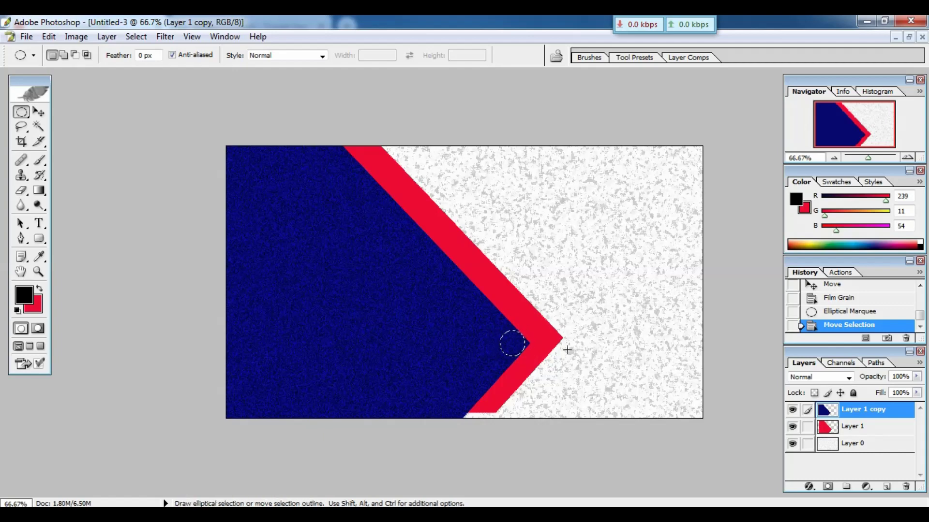
{"action": "key", "text": "ctrl"}
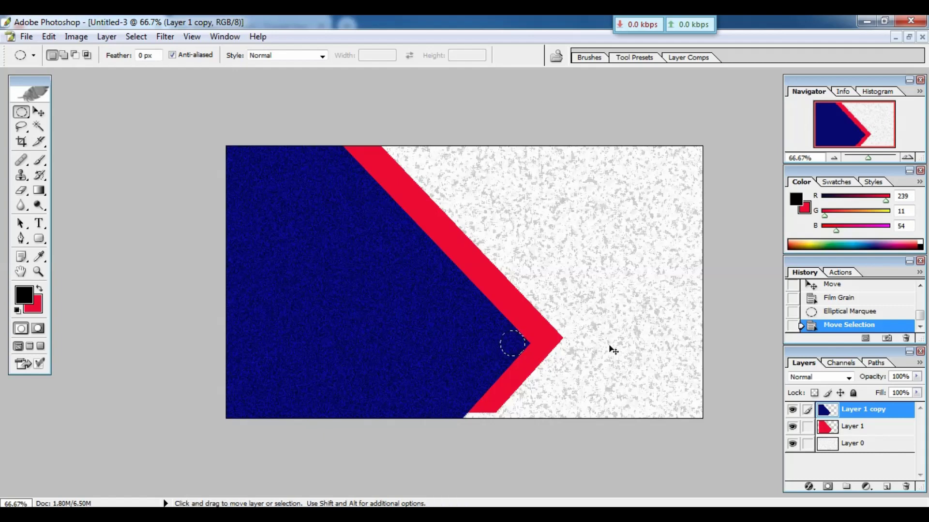
{"action": "key", "text": "shift"}
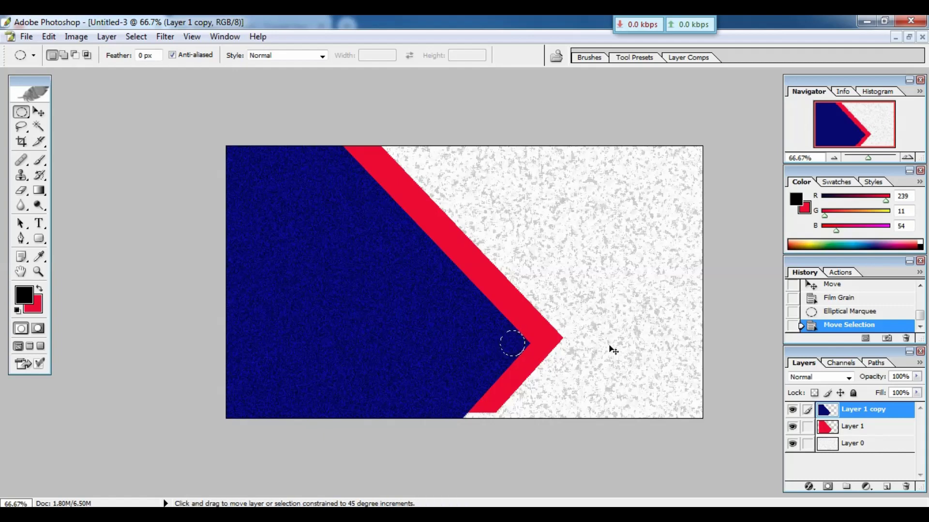
{"action": "key", "text": "ctrl+shift+i"}
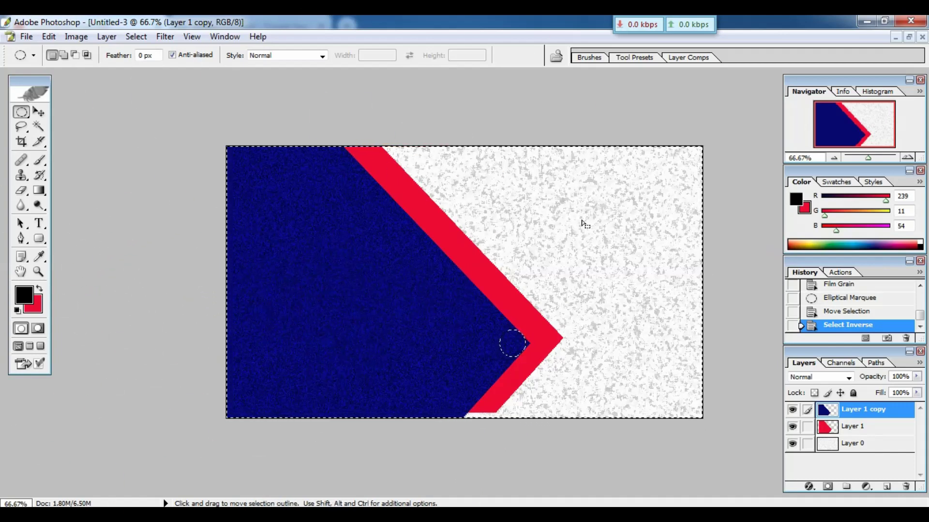
{"action": "key", "text": "ctrl+plus"}
{"action": "key", "text": "ctrl+plus"}
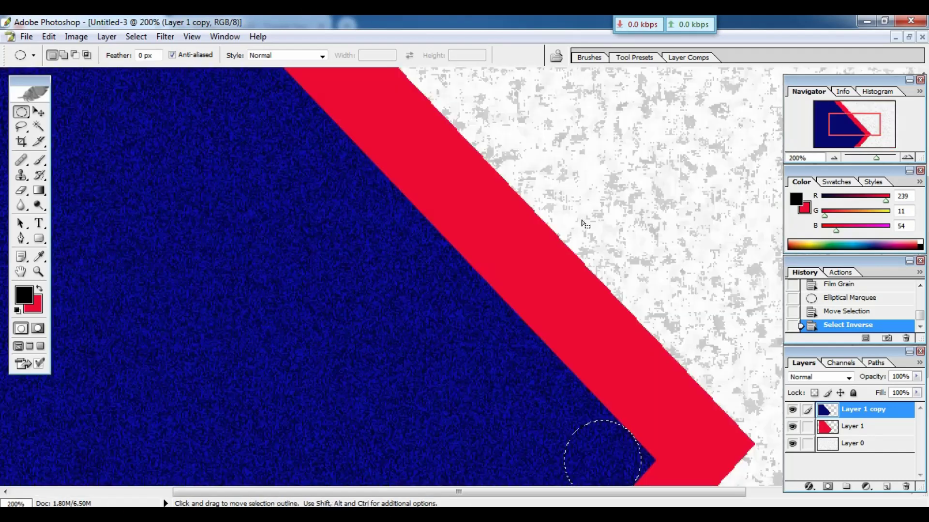
Erase the navy point outside the circle into a rounded curve, then deselect
{"action": "left_click", "coordinate": [21, 191]}
{"action": "left_click_drag", "start_coordinate": [433, 294], "coordinate": [324, 173]}
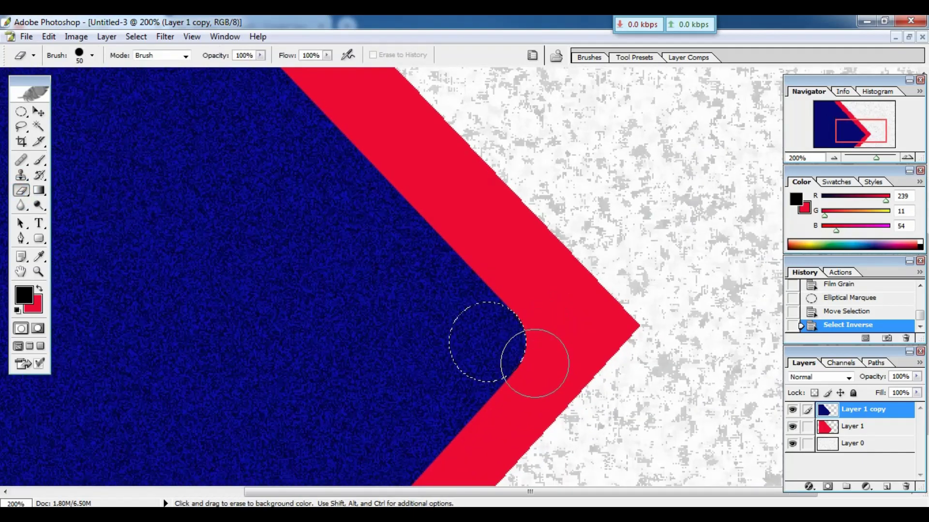
{"action": "left_click_drag", "start_coordinate": [534, 363], "coordinate": [517, 305]}
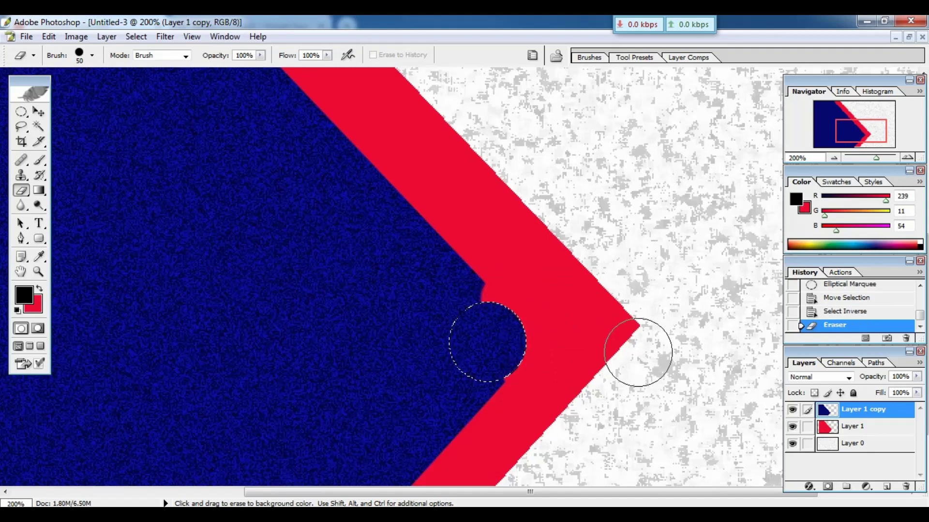
{"action": "key", "text": "ctrl+z"}
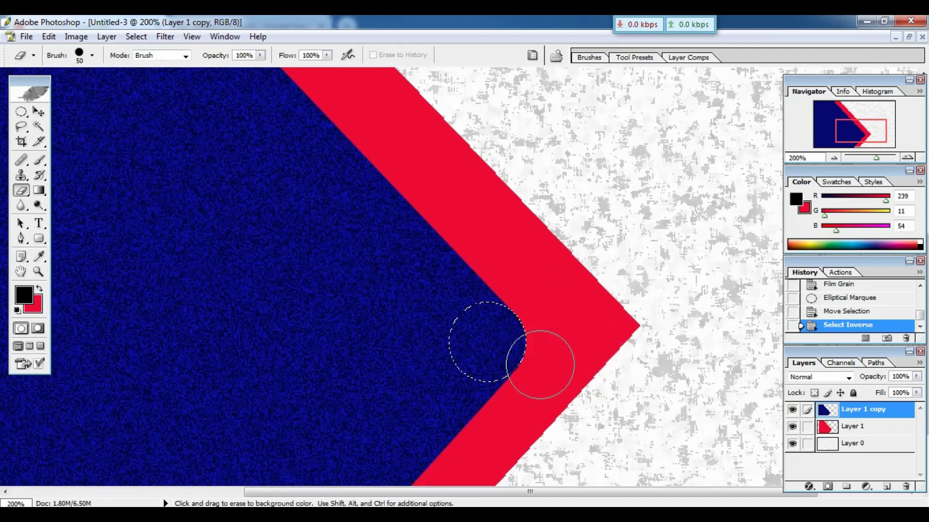
{"action": "left_click_drag", "start_coordinate": [540, 365], "coordinate": [535, 332]}
{"action": "key", "text": "ctrl+d"}
{"action": "key", "text": "ctrl+minus"}
{"action": "key", "text": "ctrl+minus"}
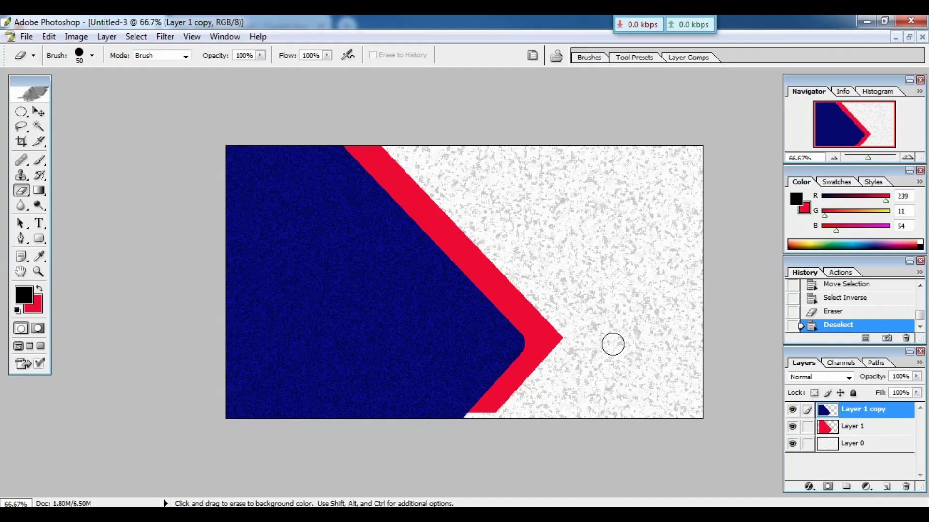
{"action": "key", "text": "ctrl+plus"}
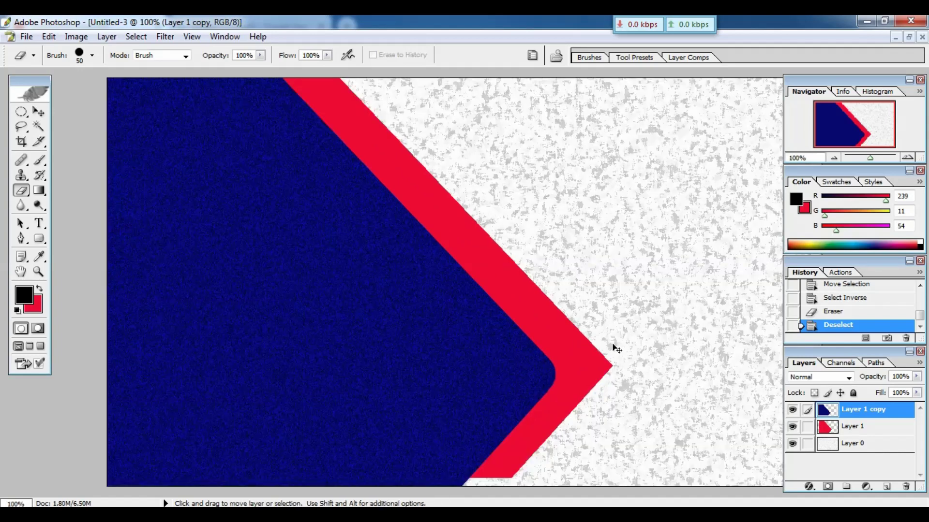
{"action": "key", "text": "ctrl+minus"}
{"action": "key", "text": "ctrl+minus"}
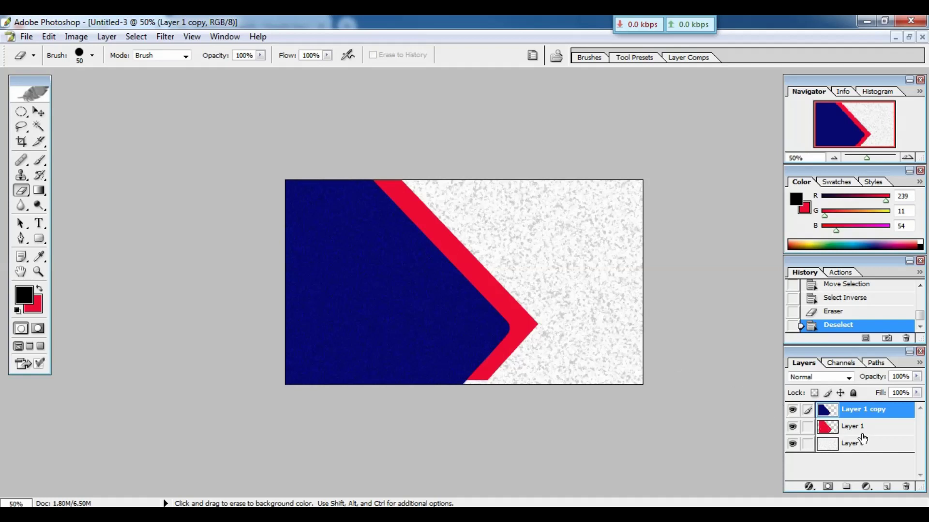
Free-transform red Layer 1 to about 102.4% × 113.7% and −2.4° to widen the red band
{"action": "left_click", "coordinate": [858, 428]}
{"action": "key", "text": "v"}
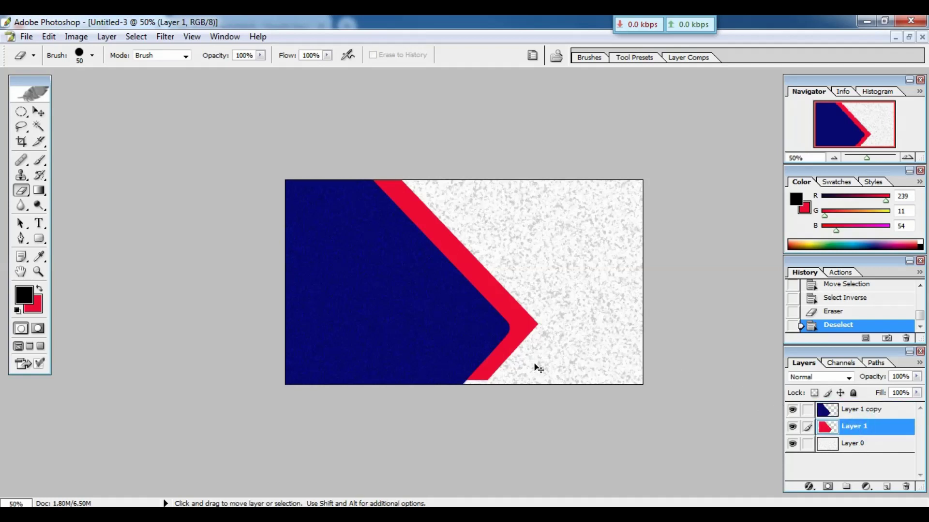
{"action": "key", "text": "ctrl+t"}
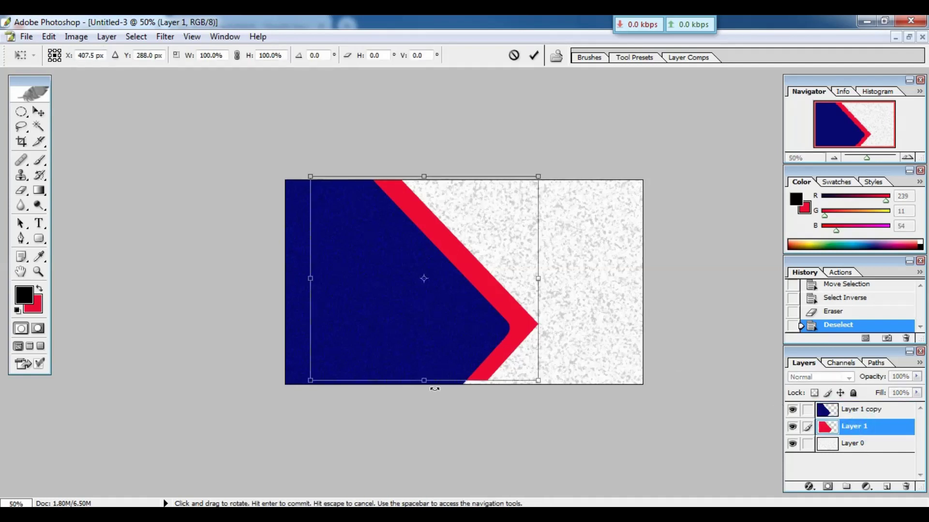
{"action": "left_click_drag", "start_coordinate": [428, 383], "coordinate": [428, 392]}
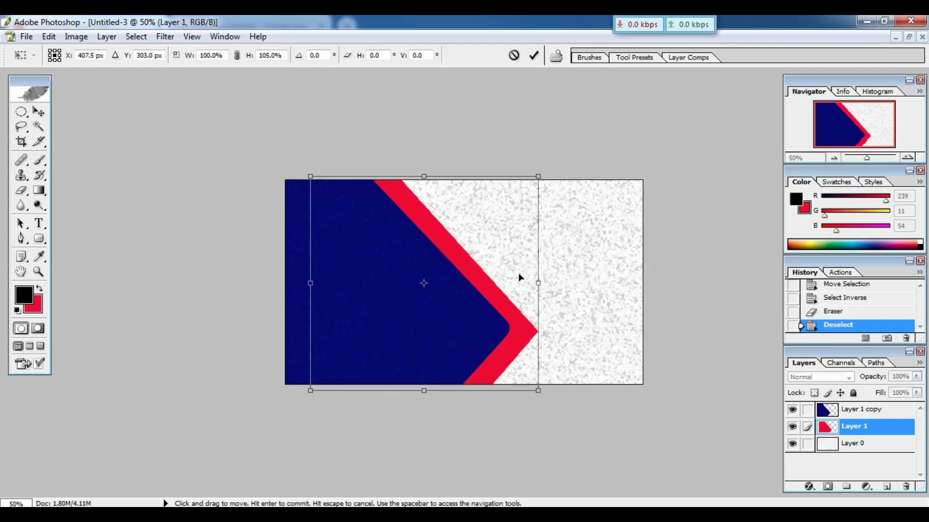
{"action": "left_click_drag", "start_coordinate": [538, 176], "coordinate": [579, 127]}
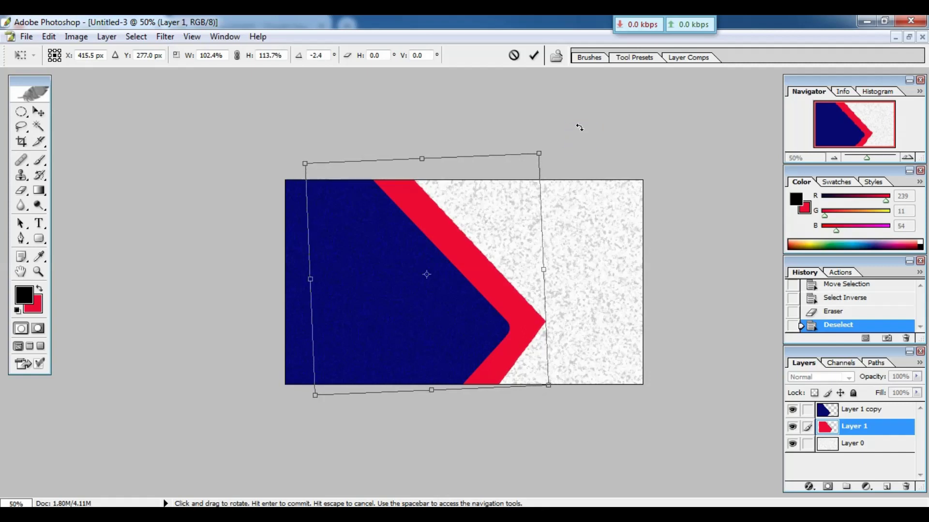
{"action": "key", "text": "Return"}
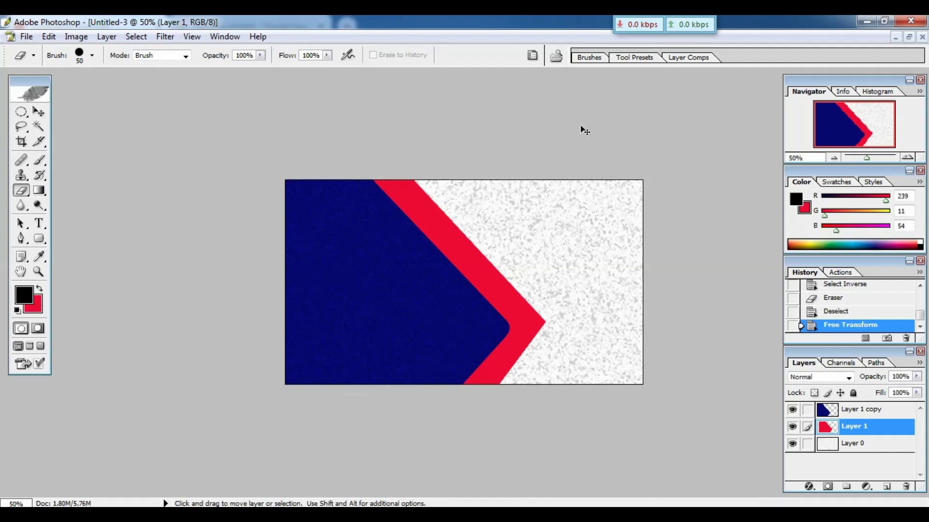
{"action": "key", "text": "ctrl+plus"}
{"action": "key", "text": "ctrl+plus"}
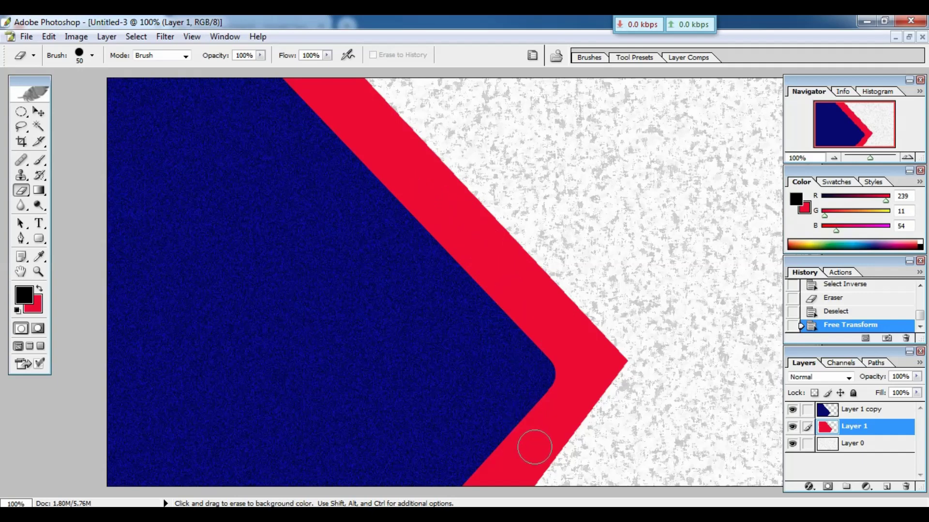
{"action": "key", "text": "ctrl+minus"}
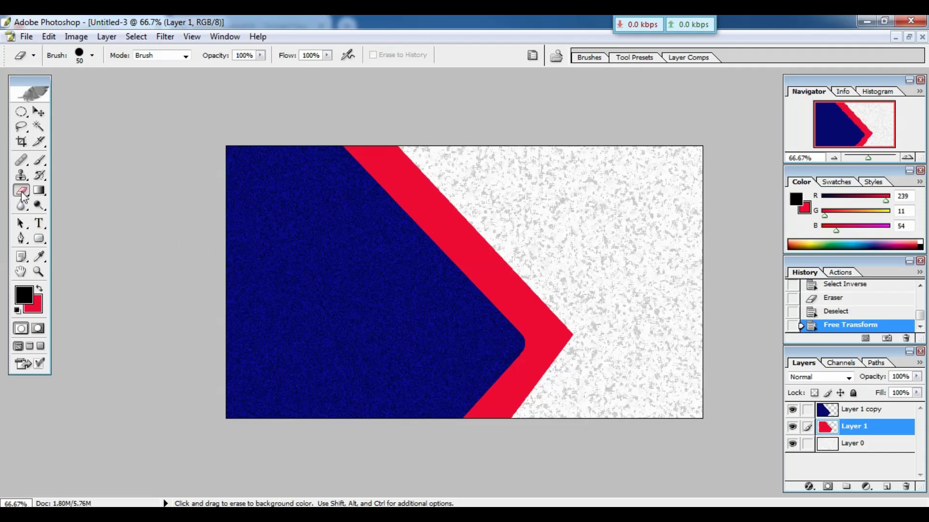
Delete the excess red beyond the blue shape's lower tip using a pen-path selection
{"action": "left_click", "coordinate": [22, 238]}
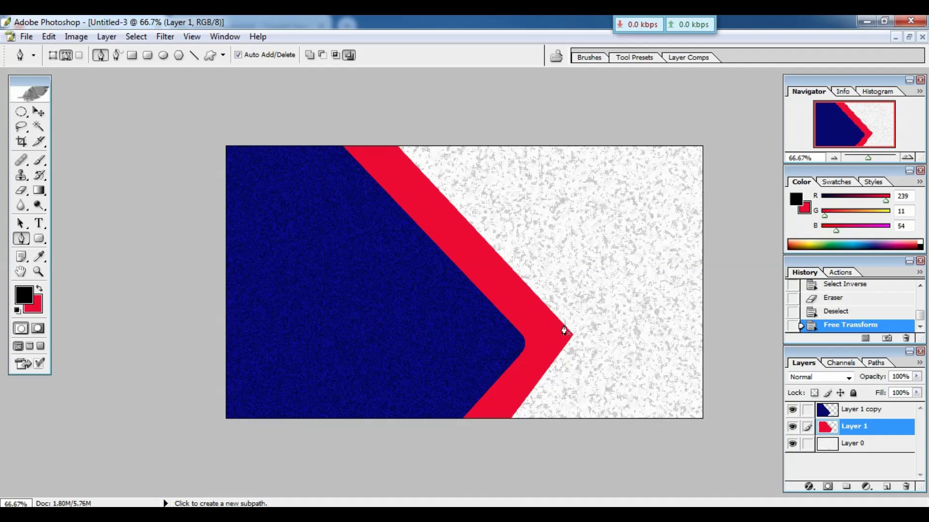
{"action": "left_click", "coordinate": [563, 324]}
{"action": "left_click", "coordinate": [472, 432]}
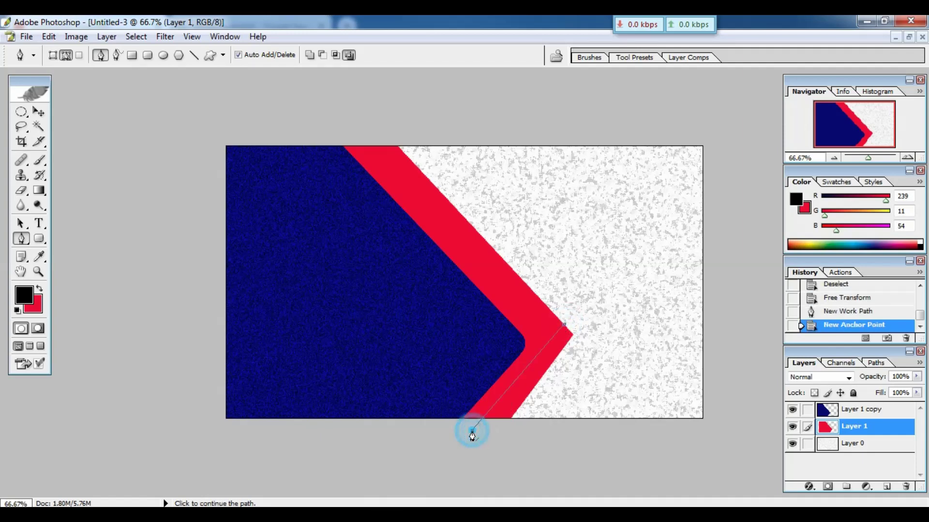
{"action": "key", "text": "shift+Left"}
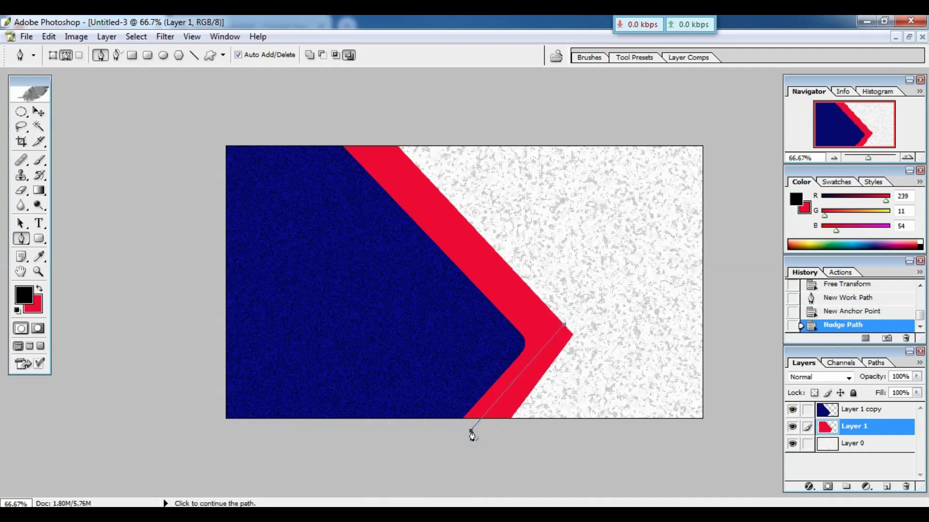
{"action": "left_click", "coordinate": [500, 446]}
{"action": "left_click", "coordinate": [584, 416]}
{"action": "left_click", "coordinate": [594, 350]}
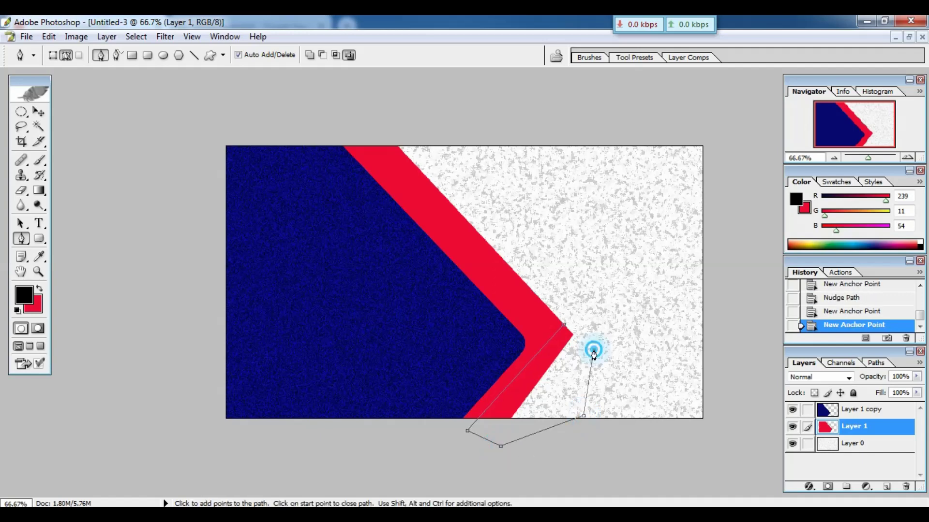
{"action": "left_click", "coordinate": [590, 322]}
{"action": "key", "text": "ctrl+Return"}
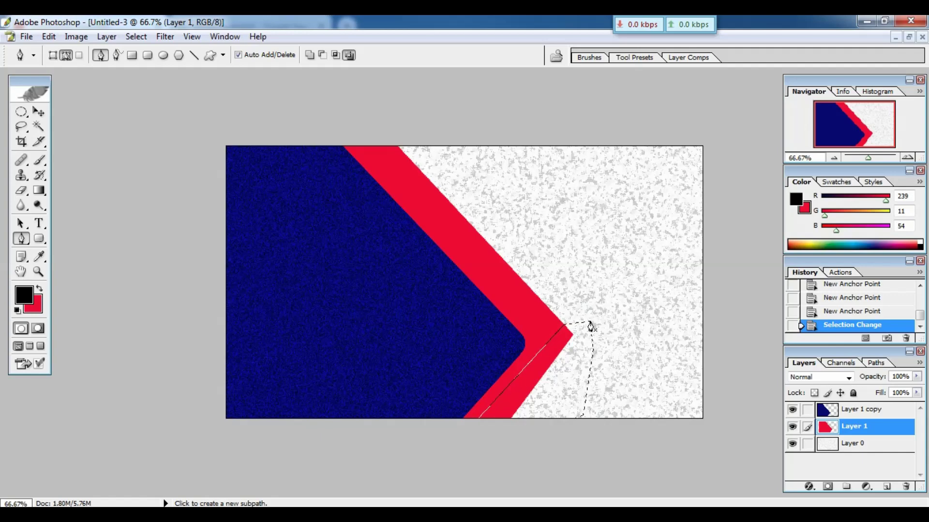
{"action": "key", "text": "Delete"}
{"action": "key", "text": "ctrl+d"}
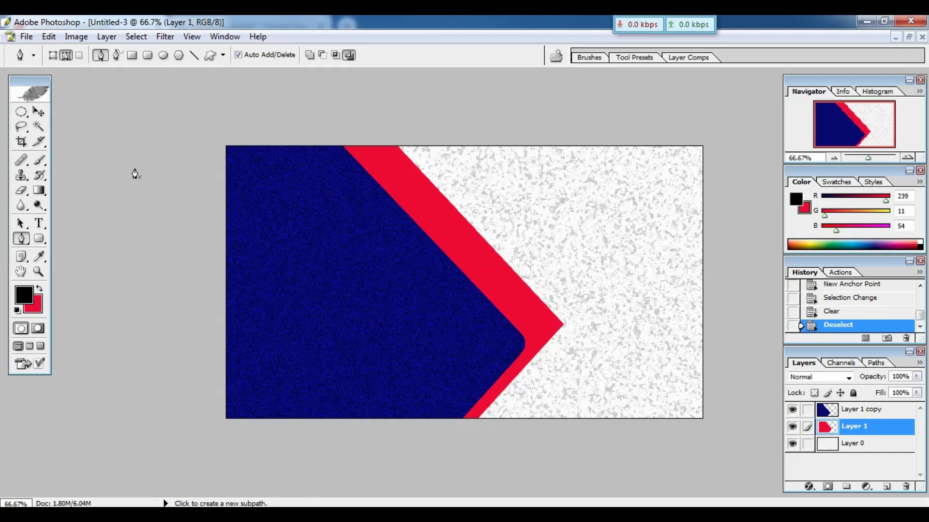
Draw a circular elliptical selection fitted inside the red chevron's tip
{"action": "key", "text": "m"}
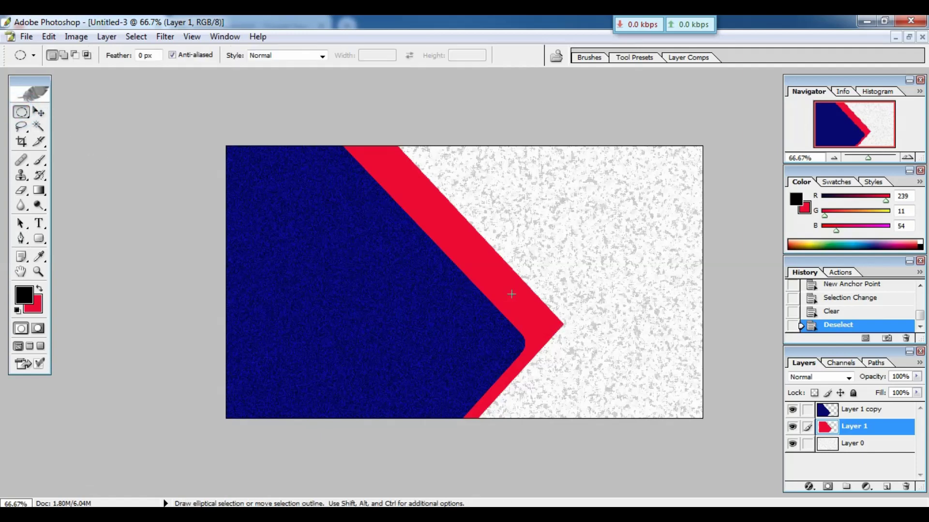
{"action": "key", "text": "ctrl+plus"}
{"action": "key", "text": "ctrl+plus"}
{"action": "mouse_move", "coordinate": [591, 282]}
{"action": "left_mouse_down"}
{"action": "mouse_move", "coordinate": [434, 196]}
{"action": "mouse_move", "coordinate": [384, 155]}
{"action": "left_mouse_up"}
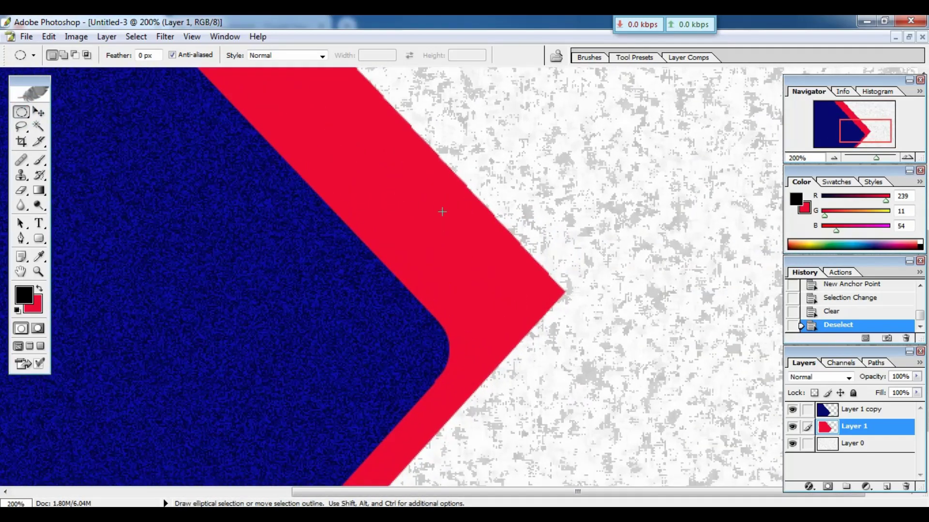
{"action": "left_click_drag", "start_coordinate": [453, 242], "coordinate": [549, 329]}
{"action": "left_click", "coordinate": [536, 331]}
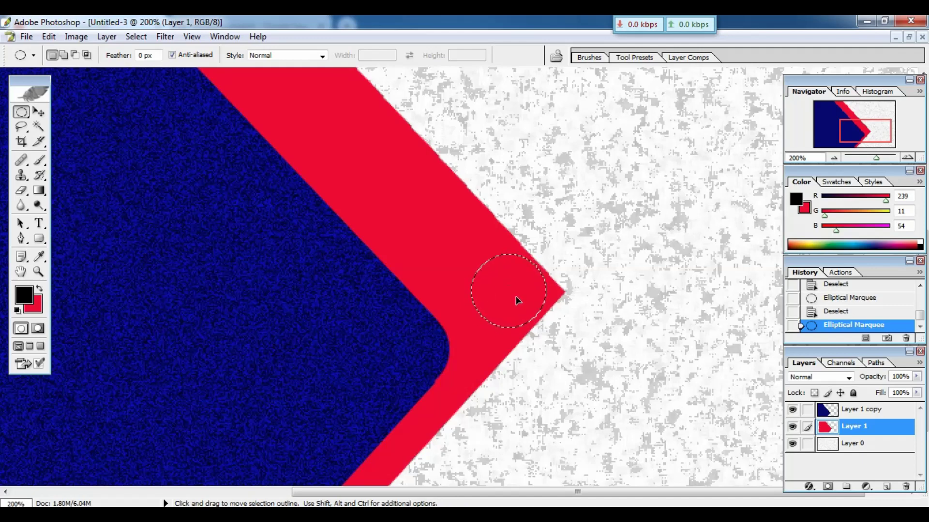
{"action": "left_click_drag", "start_coordinate": [517, 297], "coordinate": [519, 297]}
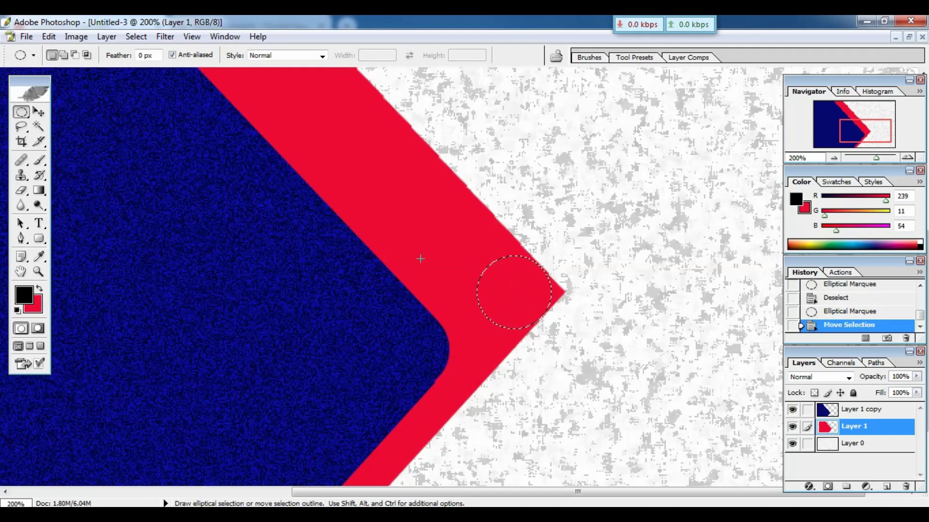
{"action": "key", "text": "ctrl+minus"}
{"action": "key", "text": "ctrl+minus"}
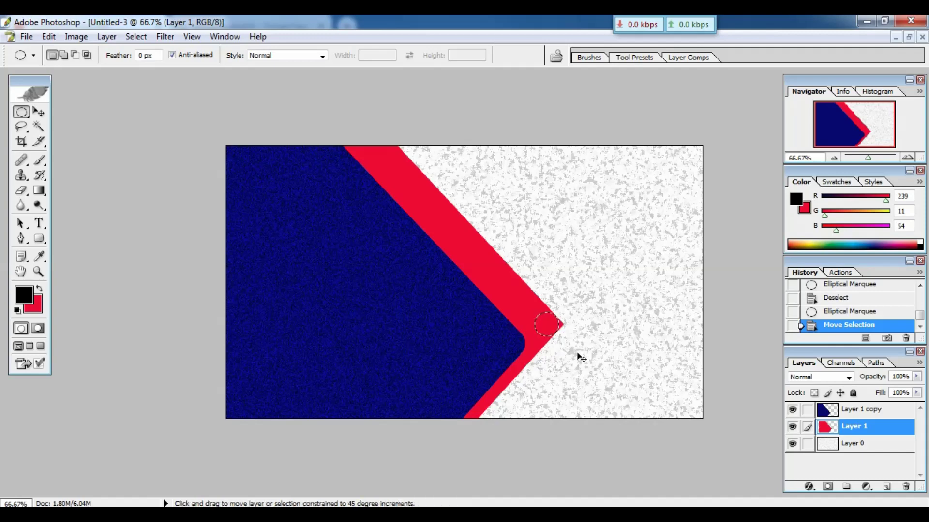
Invert the selection, erase the red point outside the circle, and deselect
{"action": "key", "text": "ctrl+shift+i"}
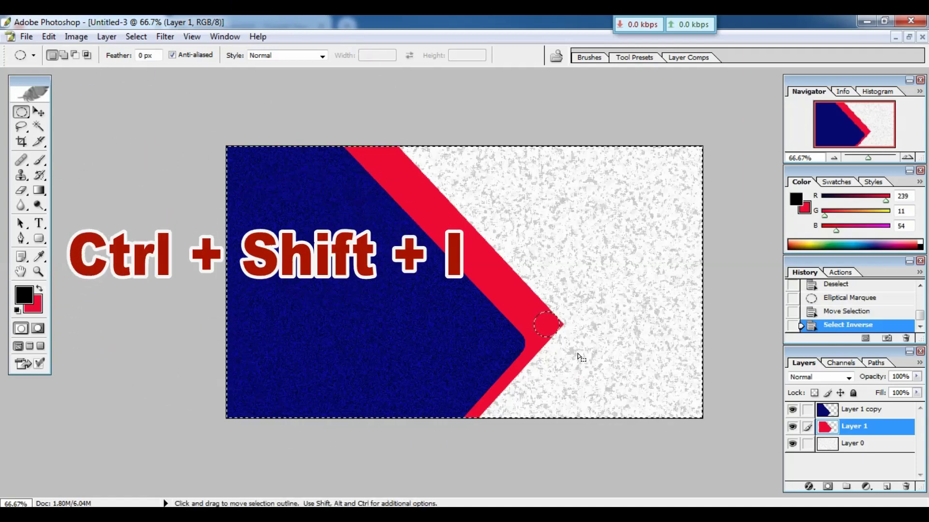
{"action": "key", "text": "ctrl+plus"}
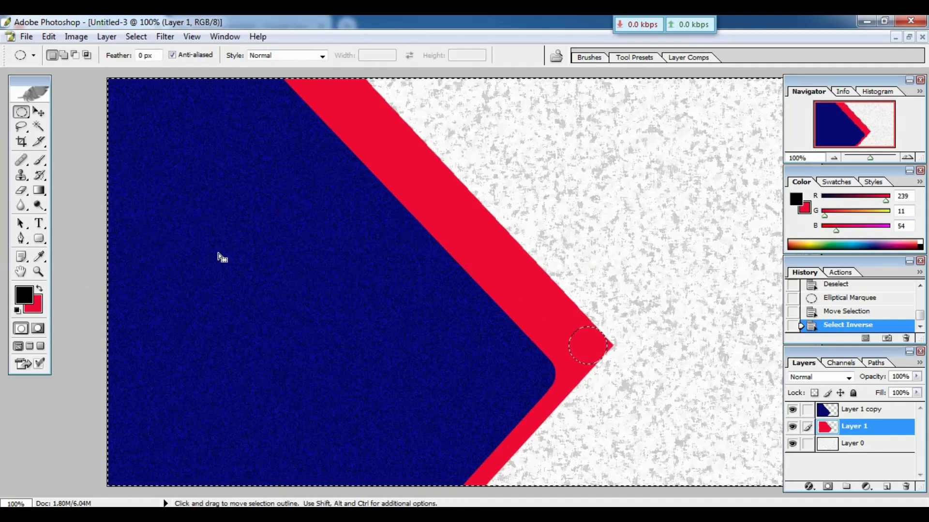
{"action": "left_click", "coordinate": [21, 190]}
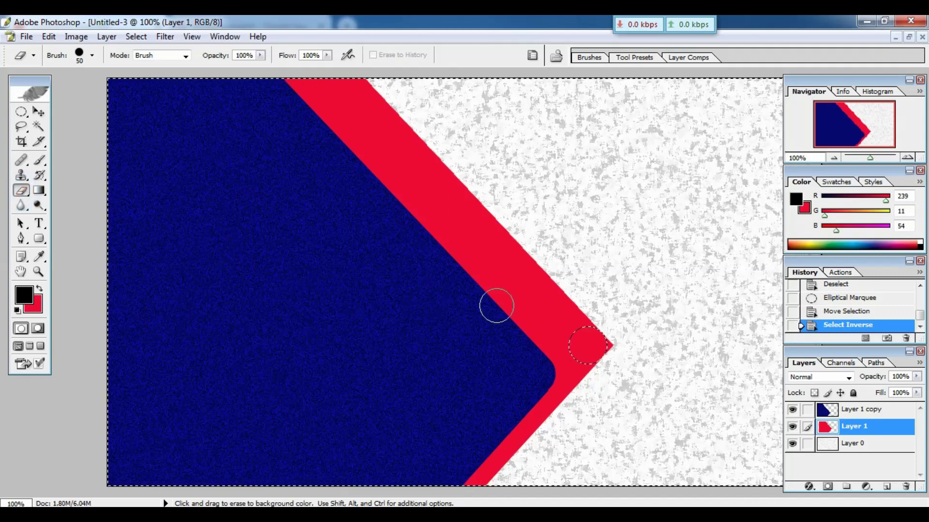
{"action": "left_click", "coordinate": [615, 341]}
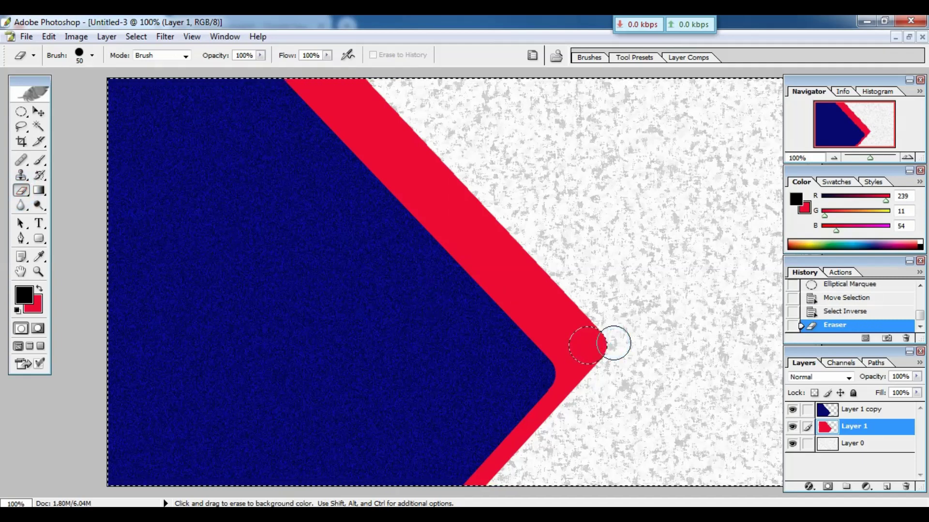
{"action": "key", "text": "ctrl+d"}
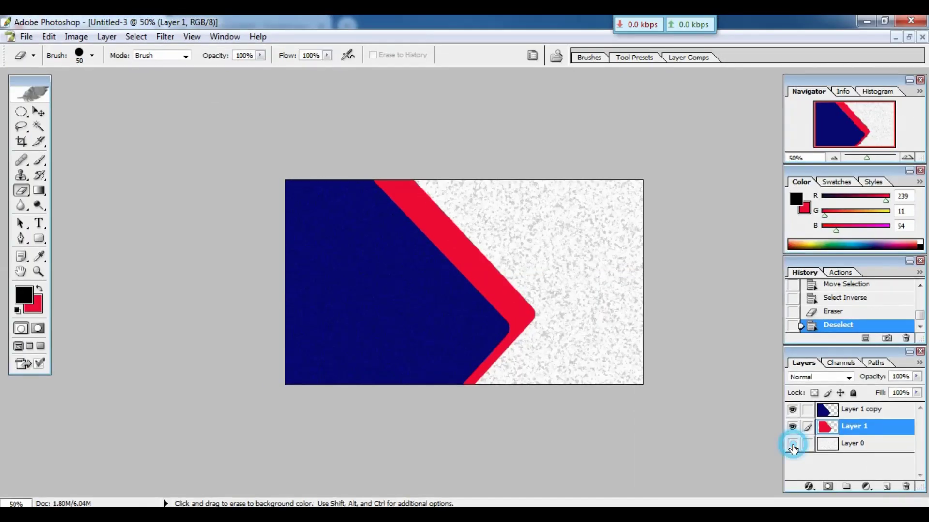
Hide Layer 0, merge the visible blue and red layers into Layer 1, then show Layer 0
{"action": "left_click", "coordinate": [792, 444]}
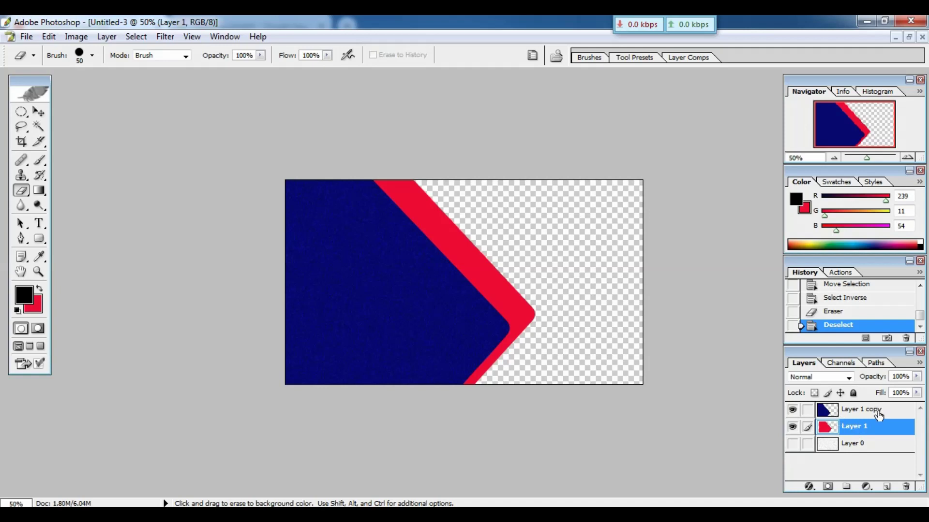
{"action": "left_click", "coordinate": [857, 417]}
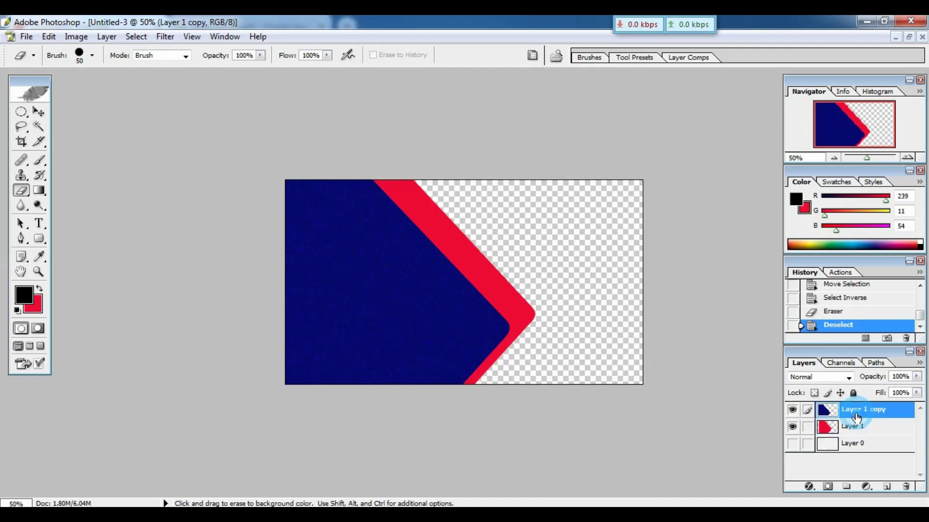
{"action": "left_click", "coordinate": [860, 431]}
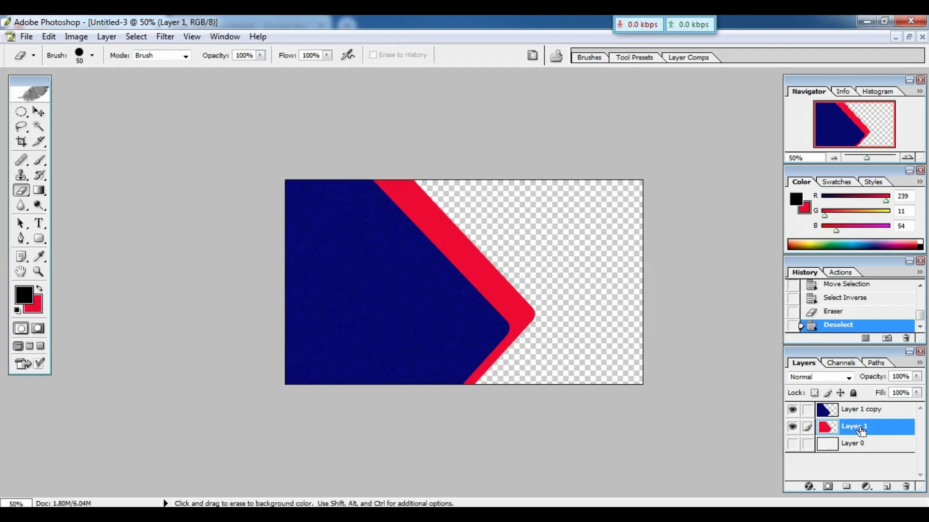
{"action": "key", "text": "ctrl+shift+e"}
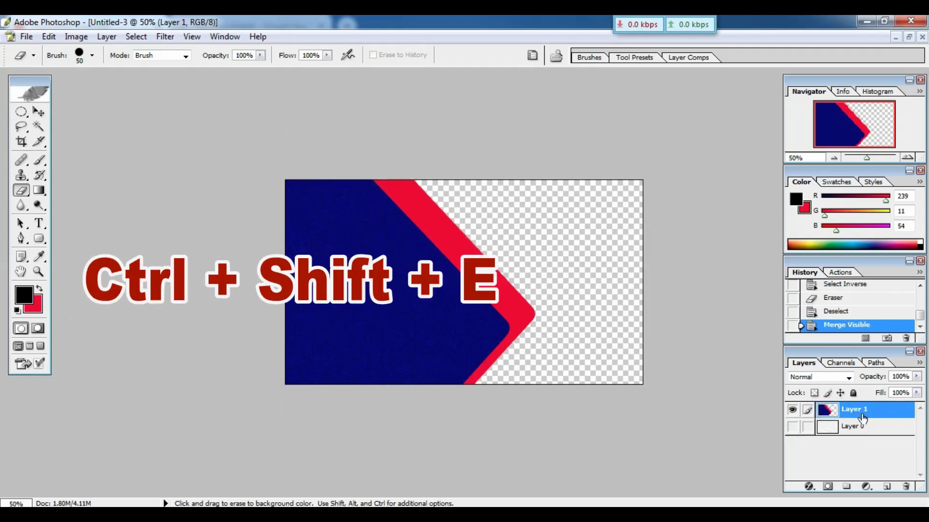
{"action": "left_click", "coordinate": [792, 427]}
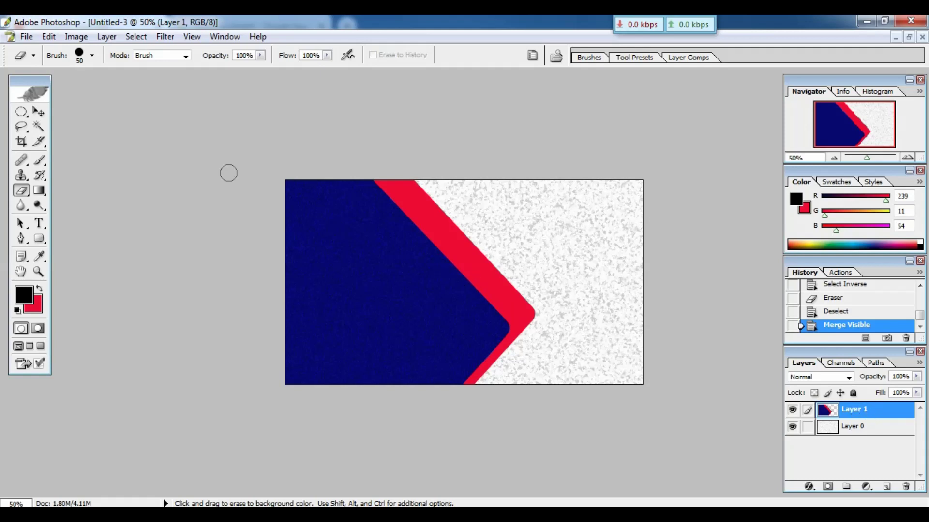
Alt-drag a copy of the navy-red shape, flip it both ways, and place it bottom-right
{"action": "left_click", "coordinate": [40, 112]}
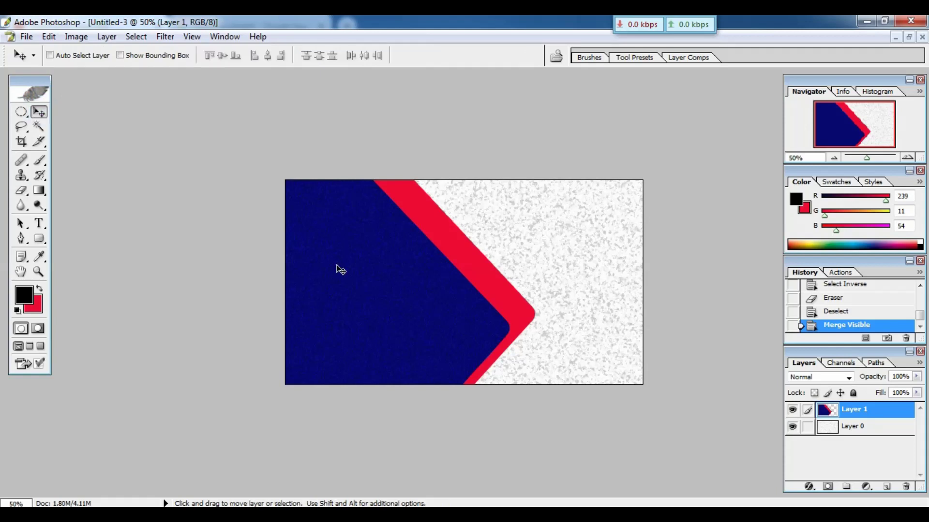
{"action": "key", "text": "alt"}
{"action": "left_click_drag", "start_coordinate": [338, 269], "coordinate": [533, 292]}
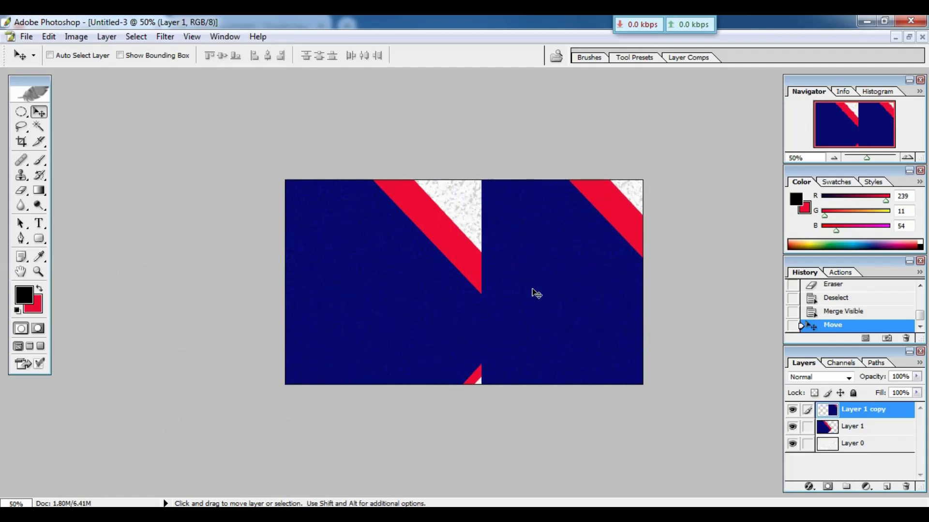
{"action": "key", "text": "ctrl+t"}
{"action": "key", "text": "ctrl+minus"}
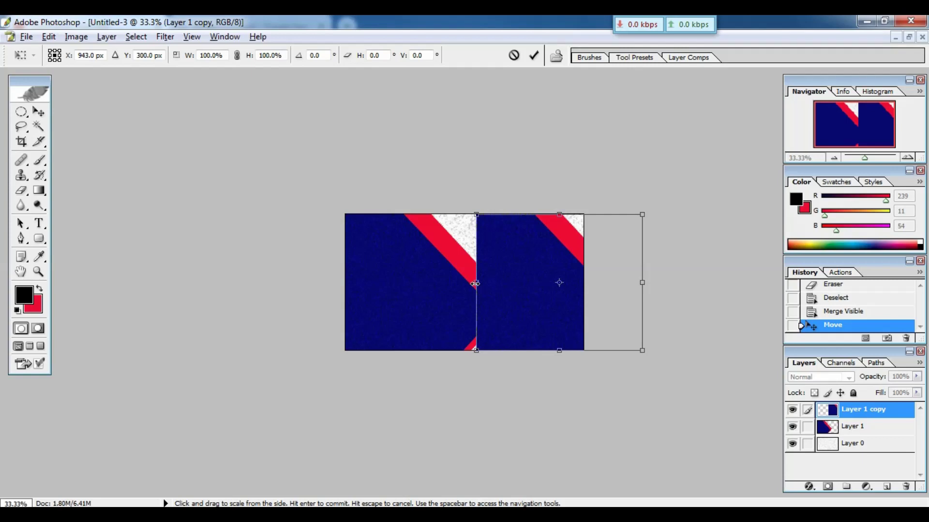
{"action": "left_click_drag", "start_coordinate": [475, 283], "coordinate": [638, 304]}
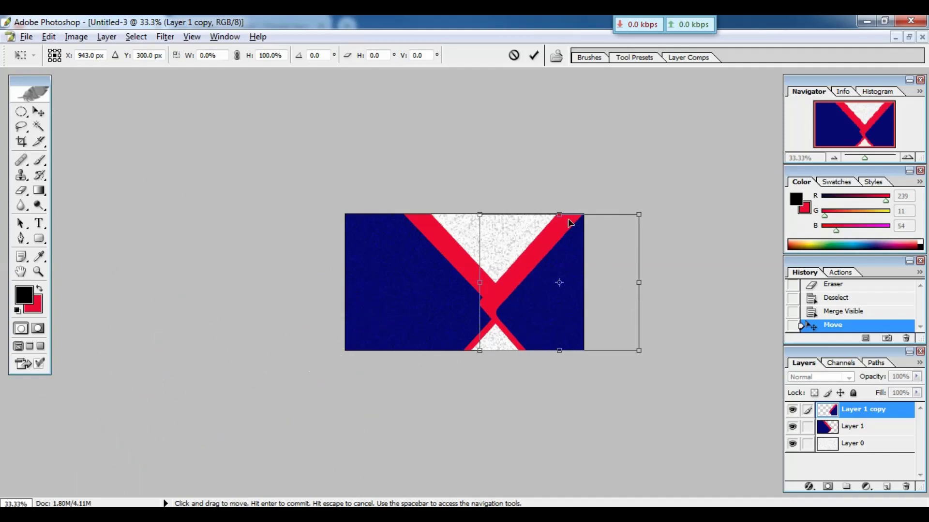
{"action": "mouse_move", "coordinate": [560, 215]}
{"action": "left_mouse_down"}
{"action": "mouse_move", "coordinate": [561, 352]}
{"action": "mouse_move", "coordinate": [612, 368]}
{"action": "left_mouse_up"}
{"action": "key", "text": "Return"}
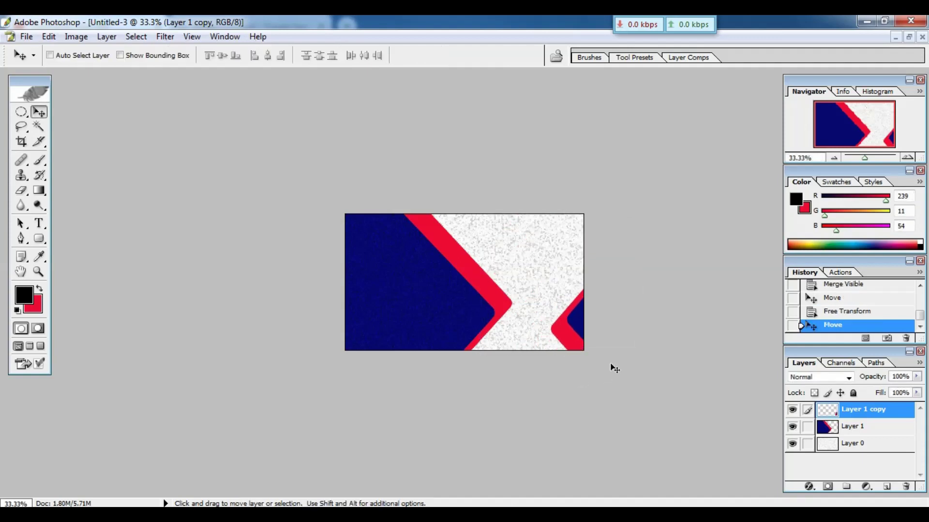
{"action": "key", "text": "ctrl+plus"}
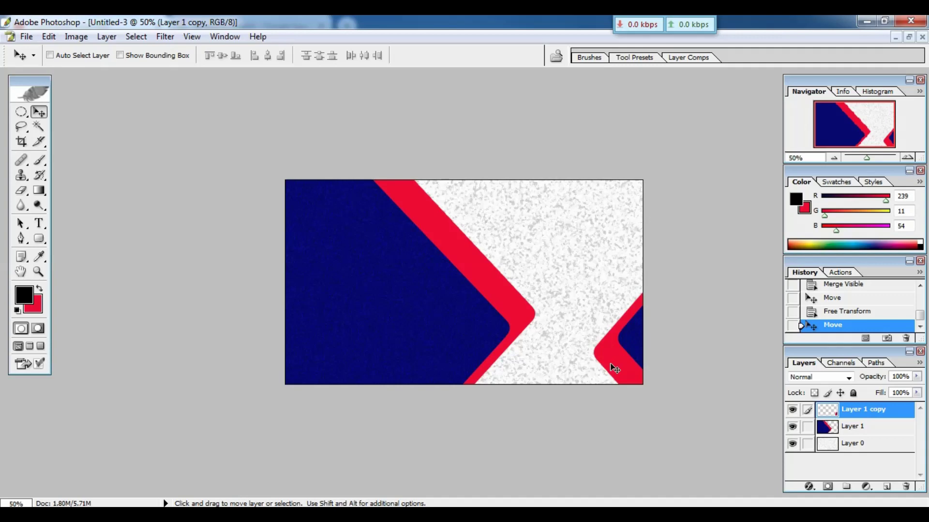
{"action": "key", "text": "ctrl+plus"}
{"action": "key", "text": "ctrl+plus"}
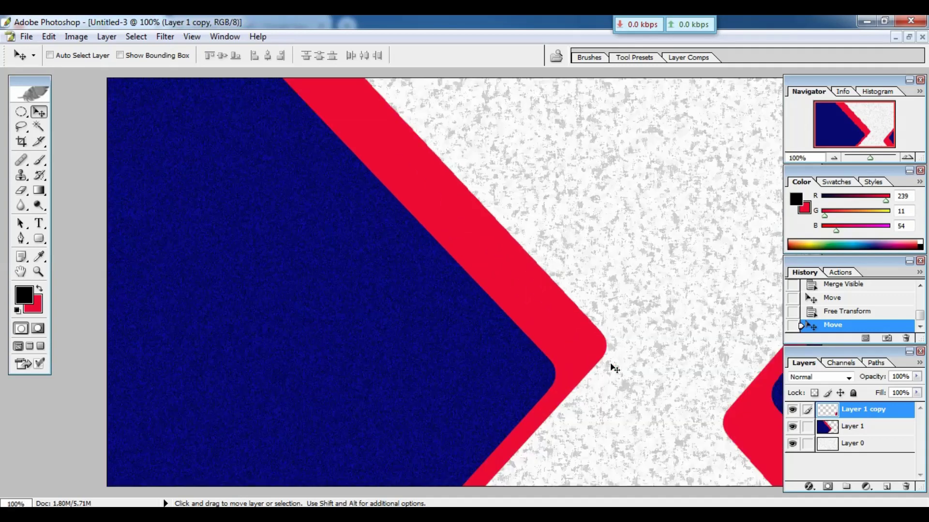
{"action": "key", "text": "ctrl+minus"}
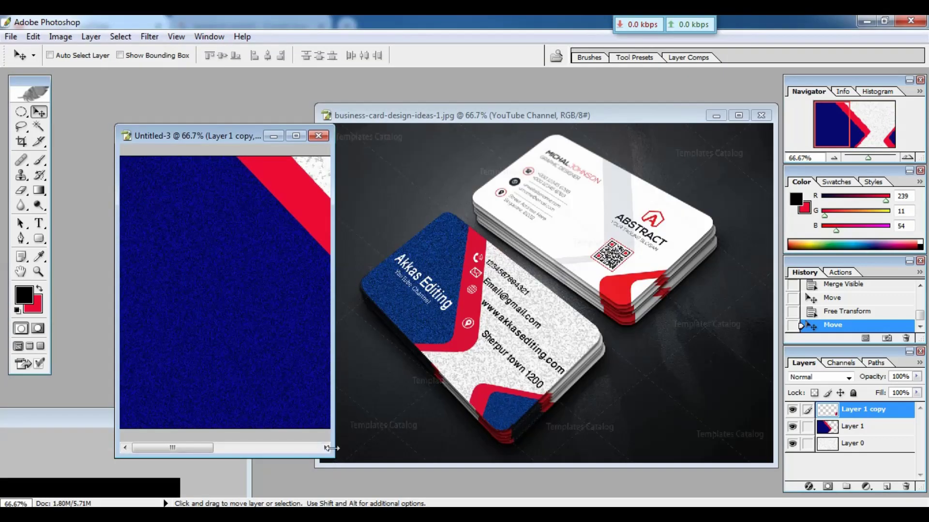
Arrange the Untitled-3 design window and the restored Untitled-1 black card side by side
{"action": "left_click_drag", "start_coordinate": [330, 450], "coordinate": [777, 485]}
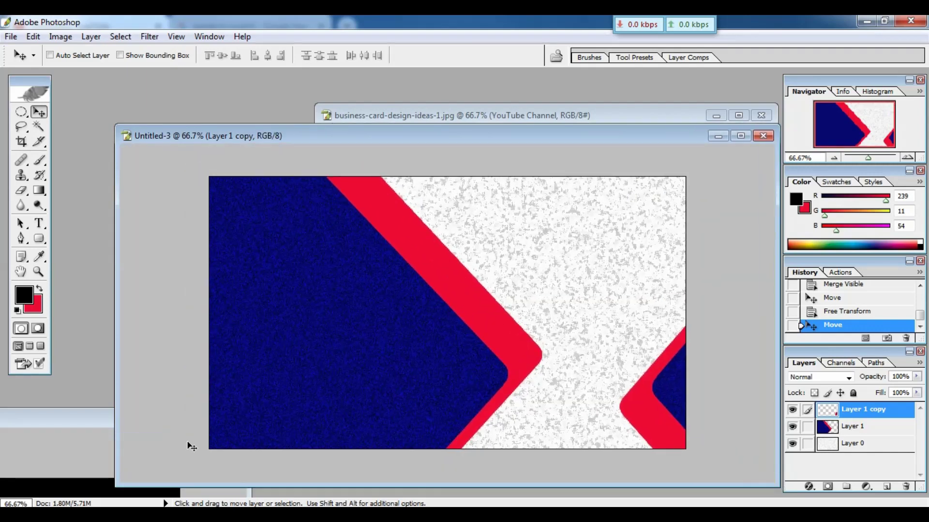
{"action": "left_click", "coordinate": [87, 420]}
{"action": "mouse_move", "coordinate": [216, 286]}
{"action": "left_mouse_down"}
{"action": "mouse_move", "coordinate": [311, 125]}
{"action": "mouse_move", "coordinate": [367, 171]}
{"action": "left_mouse_up"}
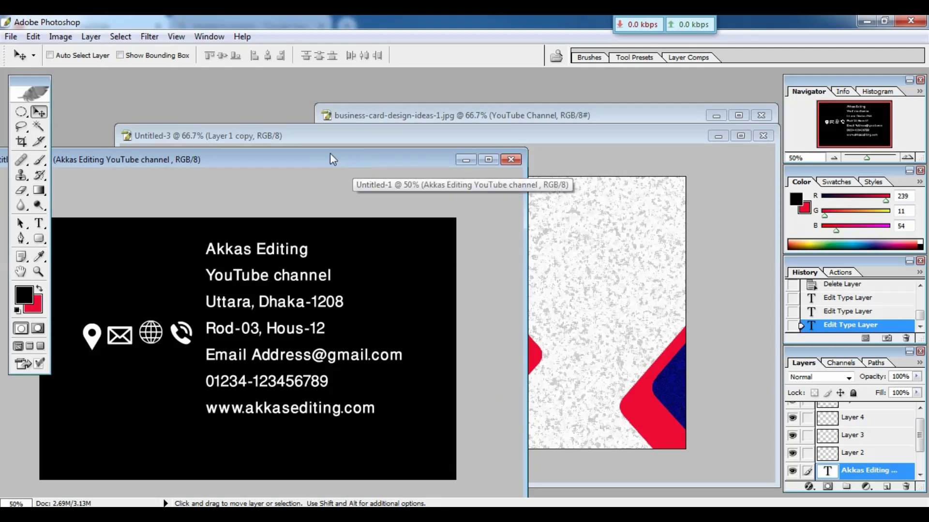
{"action": "left_click_drag", "start_coordinate": [323, 137], "coordinate": [384, 91]}
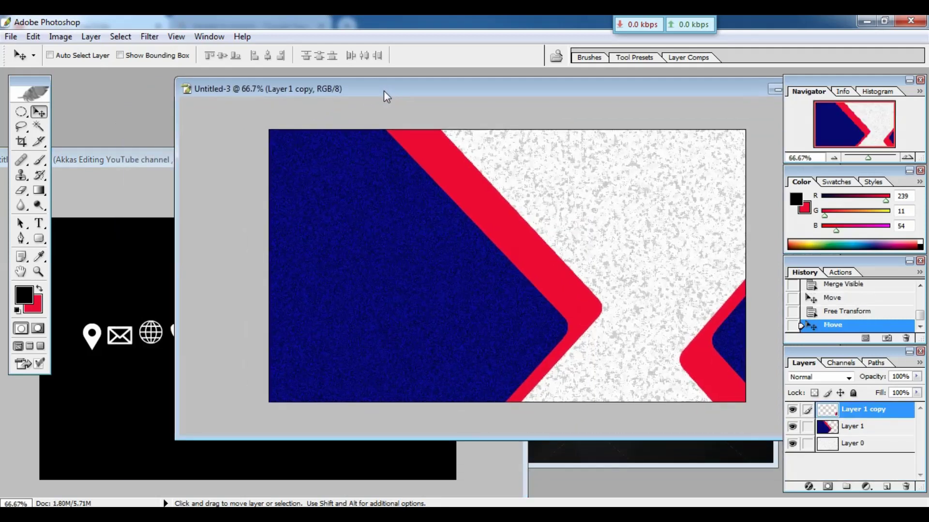
{"action": "left_click", "coordinate": [154, 196]}
{"action": "mouse_move", "coordinate": [404, 159]}
{"action": "left_mouse_down"}
{"action": "mouse_move", "coordinate": [371, 180]}
{"action": "mouse_move", "coordinate": [430, 142]}
{"action": "left_mouse_up"}
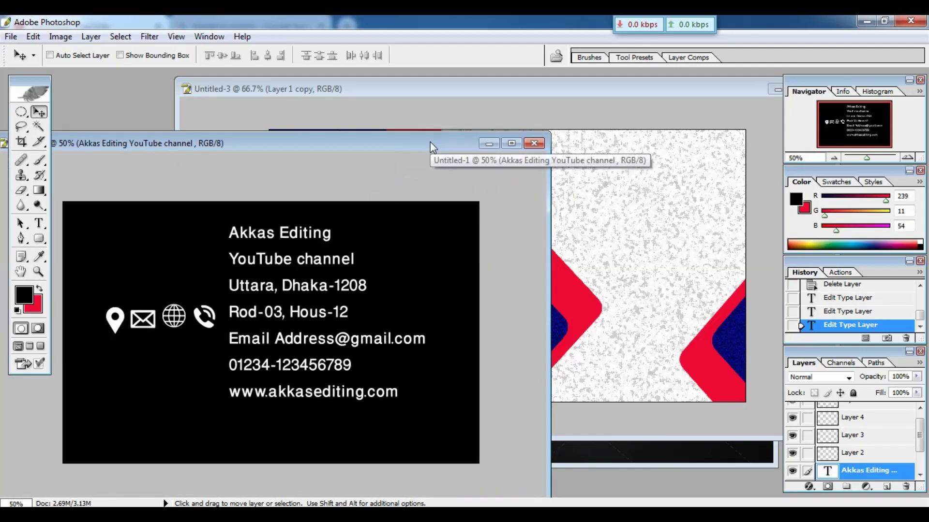
{"action": "left_click_drag", "start_coordinate": [431, 145], "coordinate": [376, 183]}
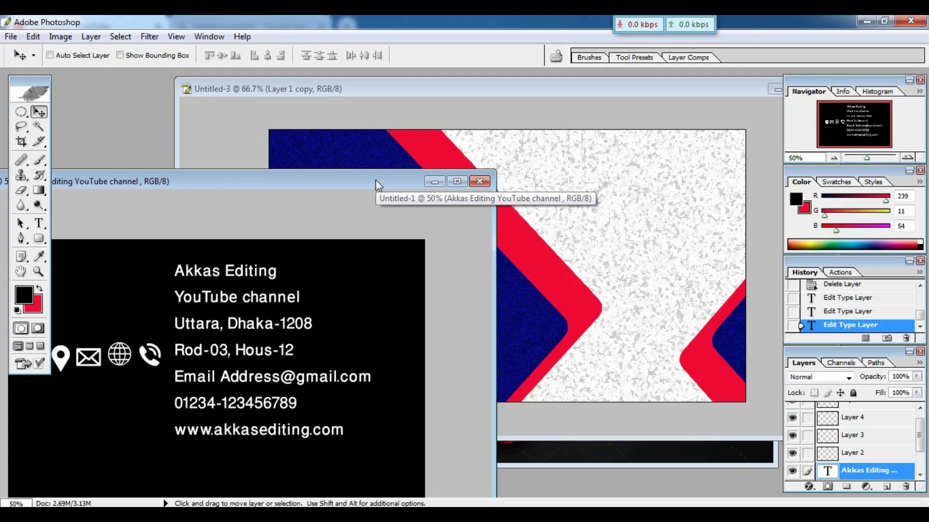
Copy the Akkas Editing text line from the black card document
{"action": "key", "text": "t"}
{"action": "left_click", "coordinate": [225, 270]}
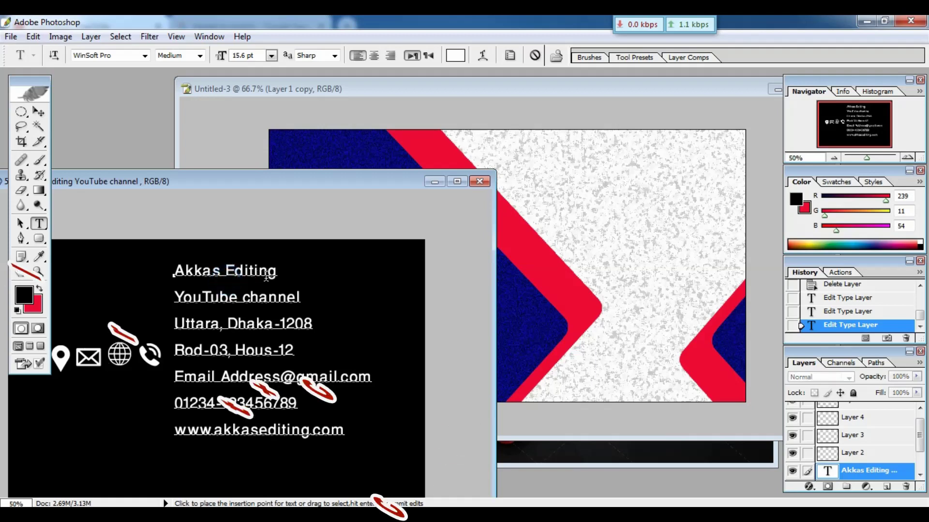
{"action": "left_click_drag", "start_coordinate": [281, 272], "coordinate": [160, 278]}
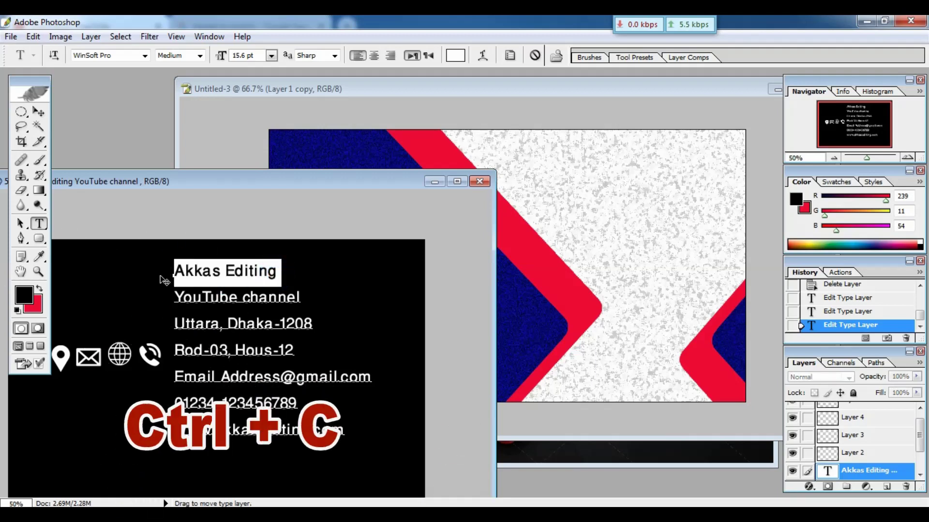
{"action": "key", "text": "ctrl+c"}
Paste Akkas Editing into Untitled-3, enlarge it to about 30 pt, and move it onto the navy area
{"action": "left_click", "coordinate": [532, 259]}
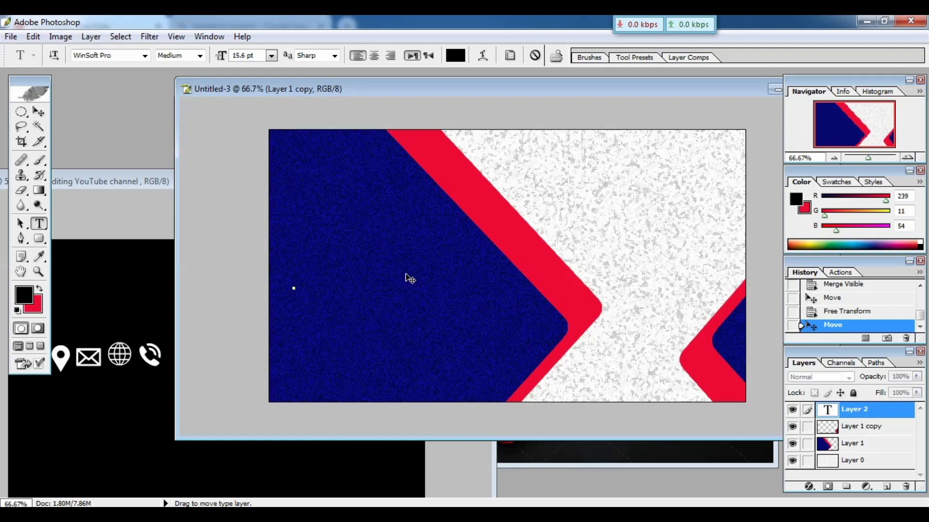
{"action": "key", "text": "ctrl+v"}
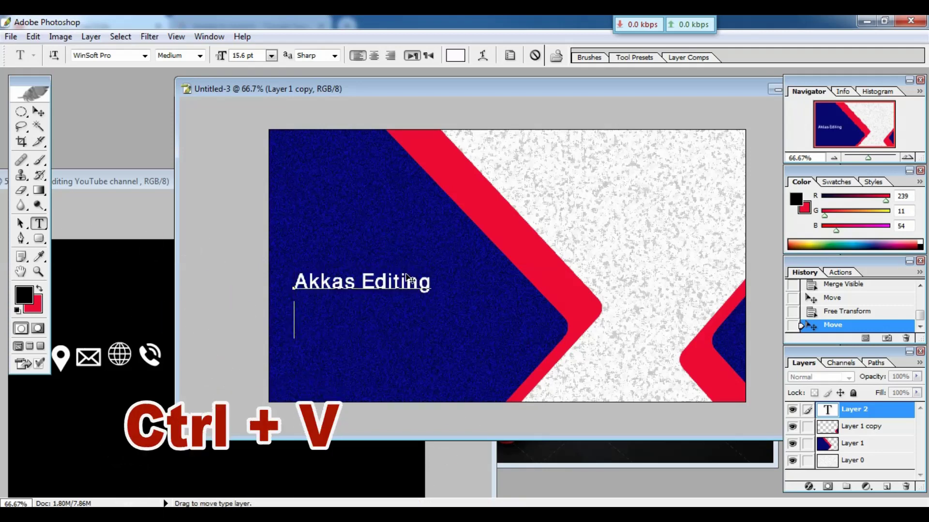
{"action": "key", "text": "ctrl+t"}
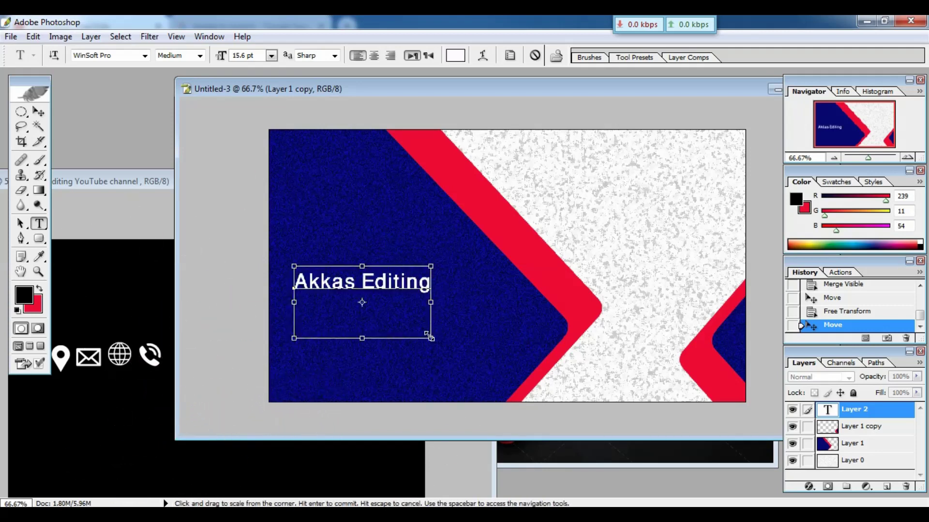
{"action": "mouse_move", "coordinate": [429, 338]}
{"action": "left_mouse_down"}
{"action": "mouse_move", "coordinate": [532, 365]}
{"action": "mouse_move", "coordinate": [539, 405]}
{"action": "mouse_move", "coordinate": [535, 394]}
{"action": "left_mouse_up"}
{"action": "key", "text": "Return"}
{"action": "left_click", "coordinate": [503, 353]}
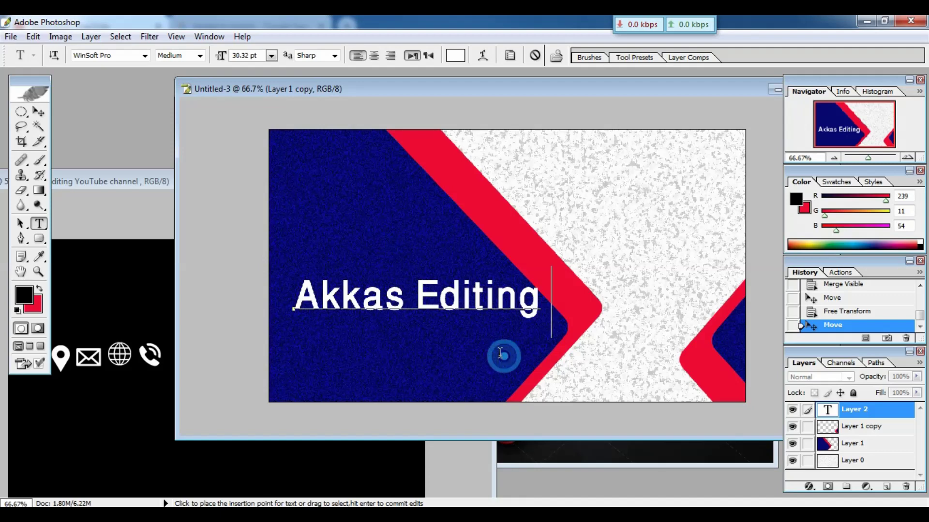
{"action": "left_click_drag", "start_coordinate": [626, 344], "coordinate": [627, 330]}
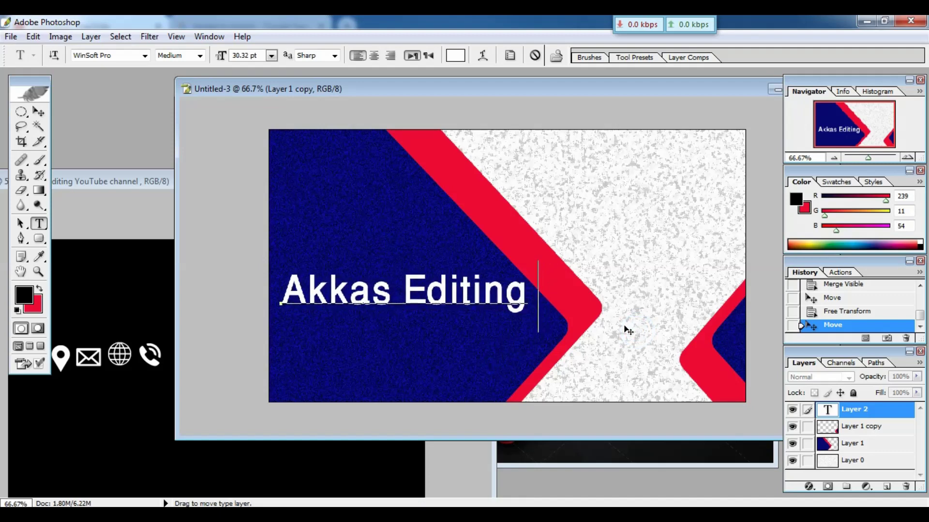
{"action": "left_click", "coordinate": [38, 111]}
{"action": "left_click", "coordinate": [138, 223]}
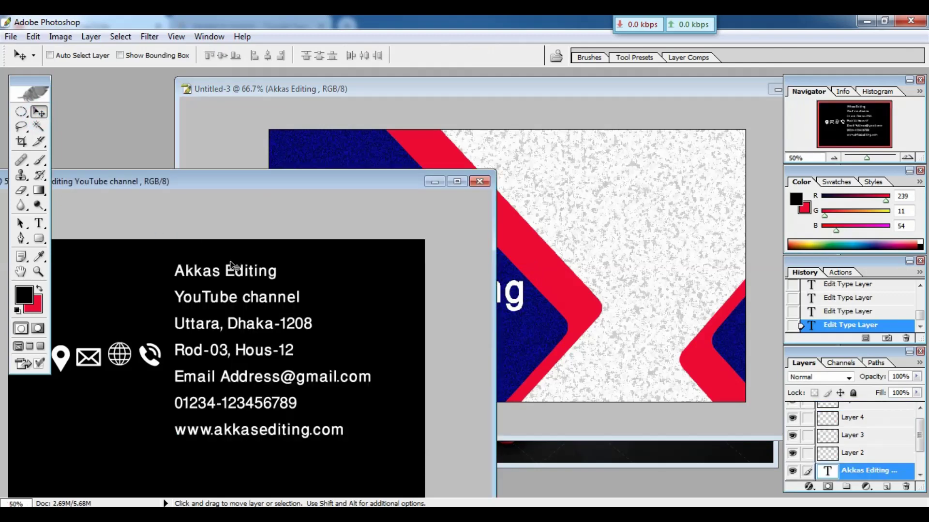
Paste the YouTube channel line under the heading in Untitled-3, scaled smaller
{"action": "key", "text": "t"}
{"action": "left_click", "coordinate": [237, 297]}
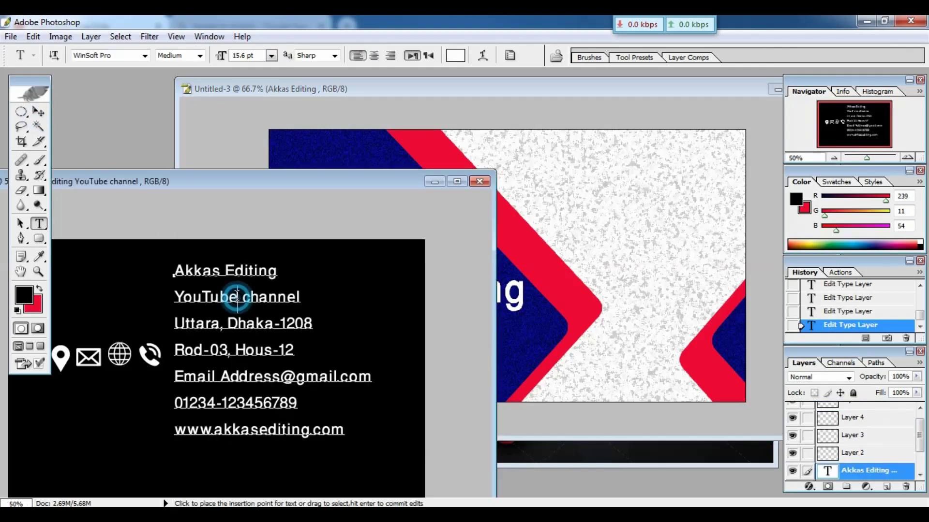
{"action": "triple_click", "coordinate": [303, 296]}
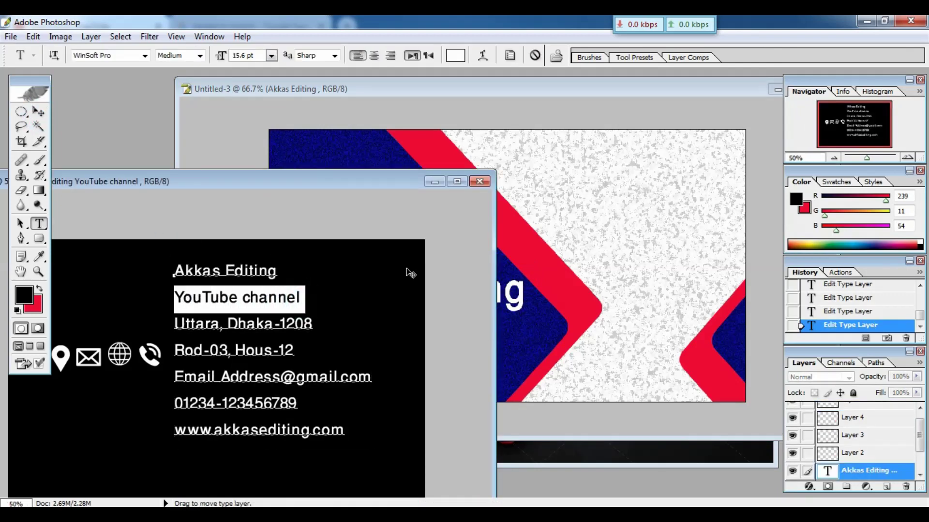
{"action": "key", "text": "ctrl+Tab"}
{"action": "left_click", "coordinate": [297, 346]}
{"action": "key", "text": "ctrl+v"}
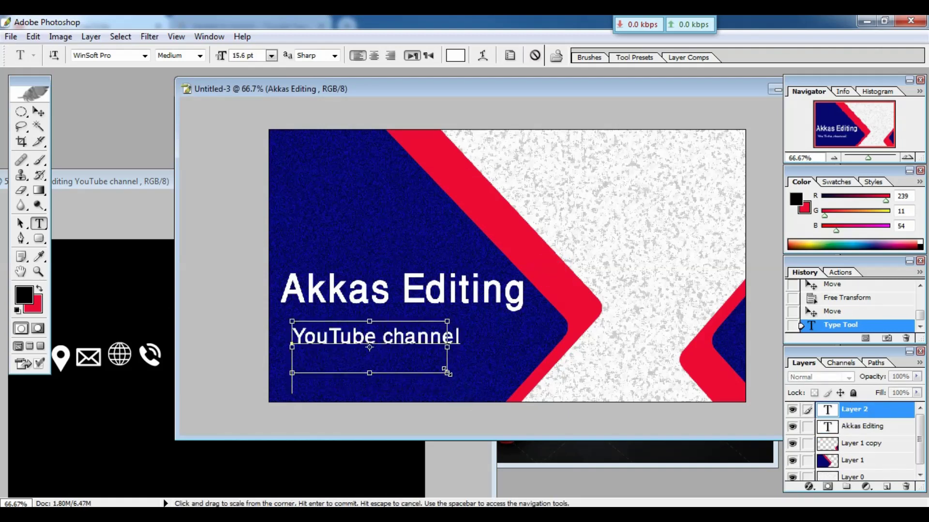
{"action": "left_click_drag", "start_coordinate": [449, 380], "coordinate": [427, 368]}
{"action": "key", "text": "ctrl+Return"}
Drag the phone icon layer onto the top of the red stripe
{"action": "key", "text": "v"}
{"action": "left_click", "coordinate": [213, 221]}
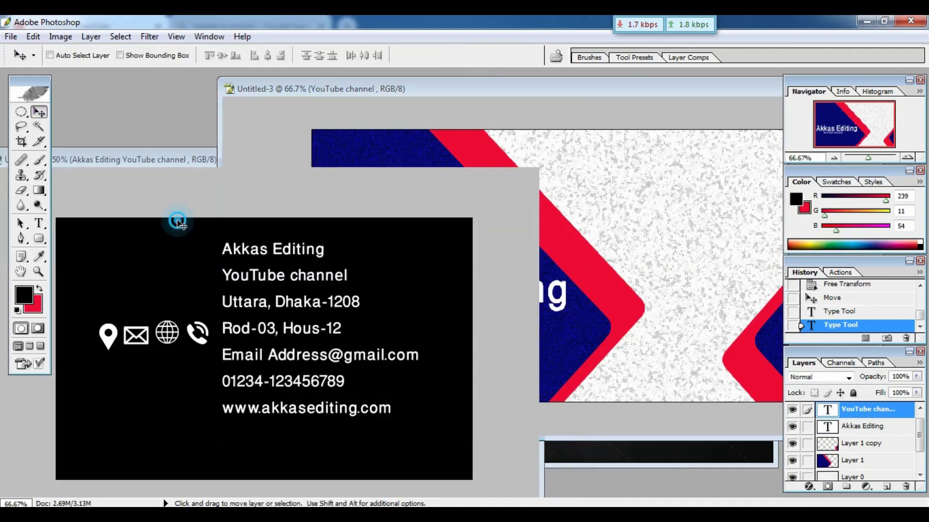
{"action": "left_click", "coordinate": [598, 166]}
{"action": "left_click", "coordinate": [116, 289]}
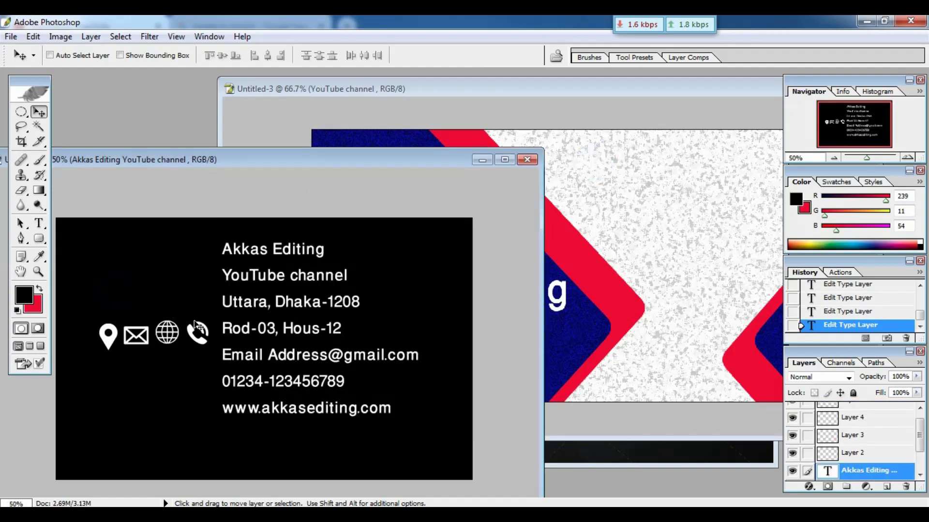
{"action": "right_click", "coordinate": [195, 335]}
{"action": "left_click", "coordinate": [228, 340]}
{"action": "mouse_move", "coordinate": [196, 334]}
{"action": "left_mouse_down"}
{"action": "mouse_move", "coordinate": [532, 228]}
{"action": "mouse_move", "coordinate": [498, 169]}
{"action": "left_mouse_up"}
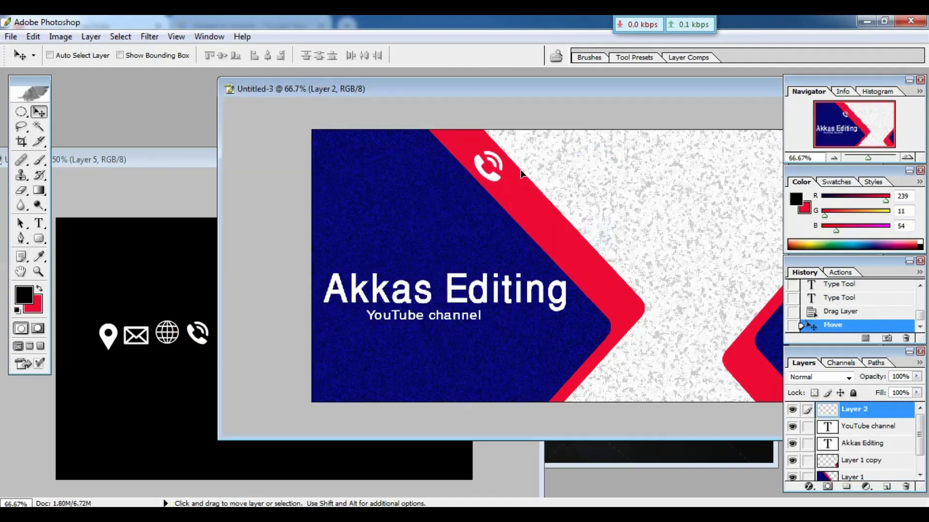
Add the phone number in black text beside the phone icon at top right
{"action": "left_click", "coordinate": [213, 253]}
{"action": "key", "text": "t"}
{"action": "left_click_drag", "start_coordinate": [344, 382], "coordinate": [240, 384]}
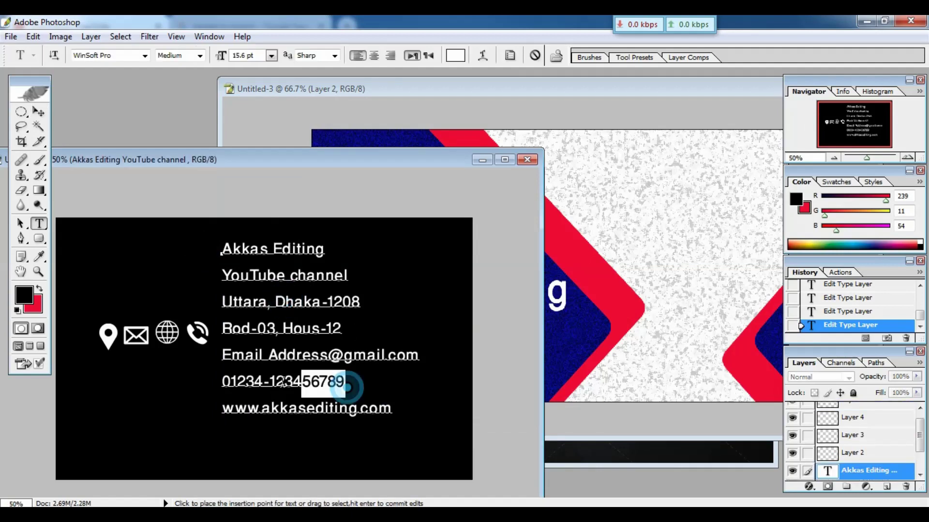
{"action": "left_click", "coordinate": [549, 184]}
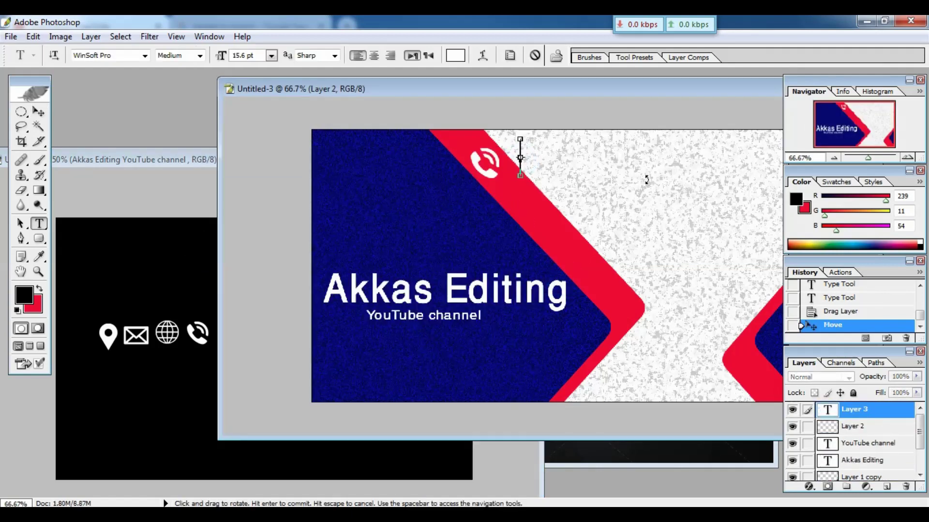
{"action": "left_click_drag", "start_coordinate": [520, 160], "coordinate": [685, 162]}
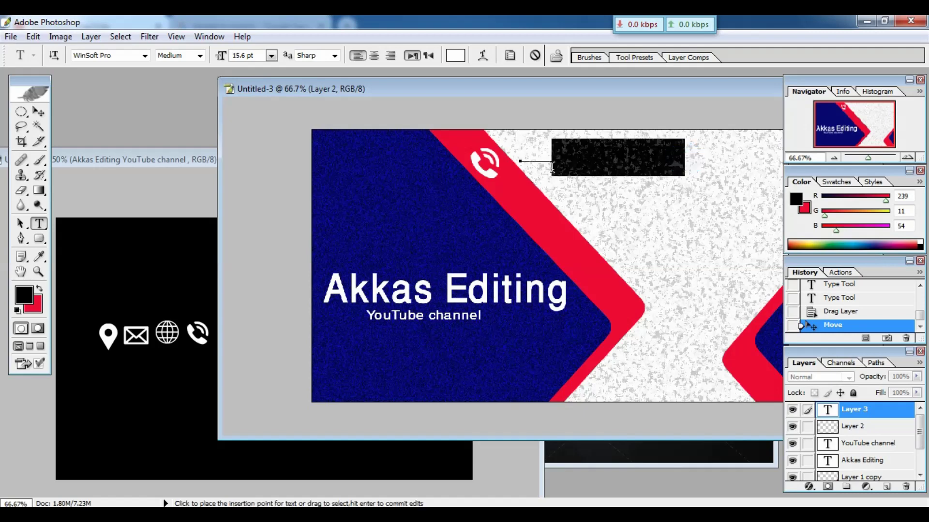
{"action": "left_click", "coordinate": [454, 62]}
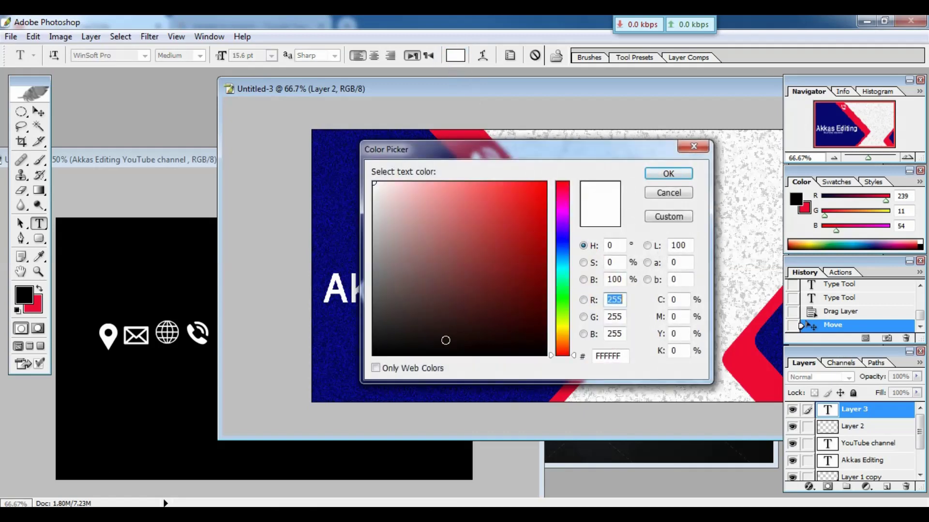
{"action": "left_click_drag", "start_coordinate": [445, 340], "coordinate": [428, 360]}
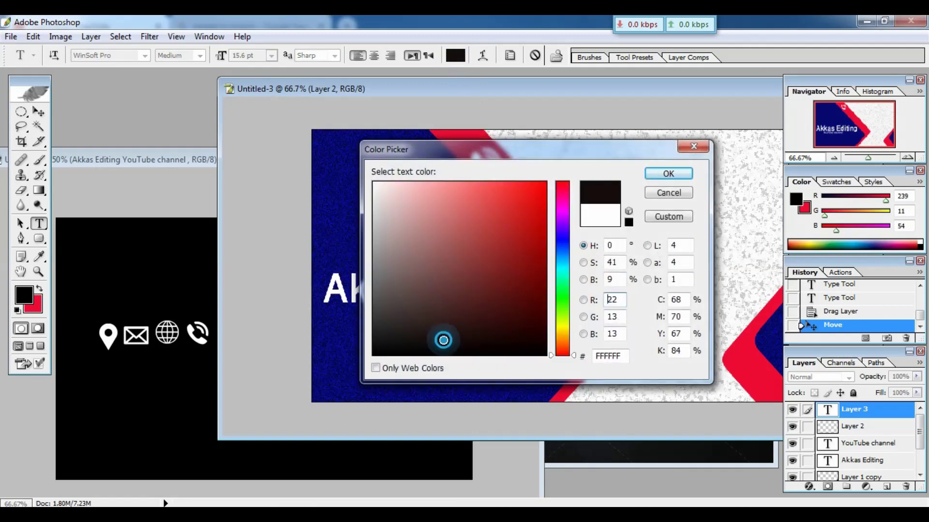
{"action": "left_click", "coordinate": [667, 173]}
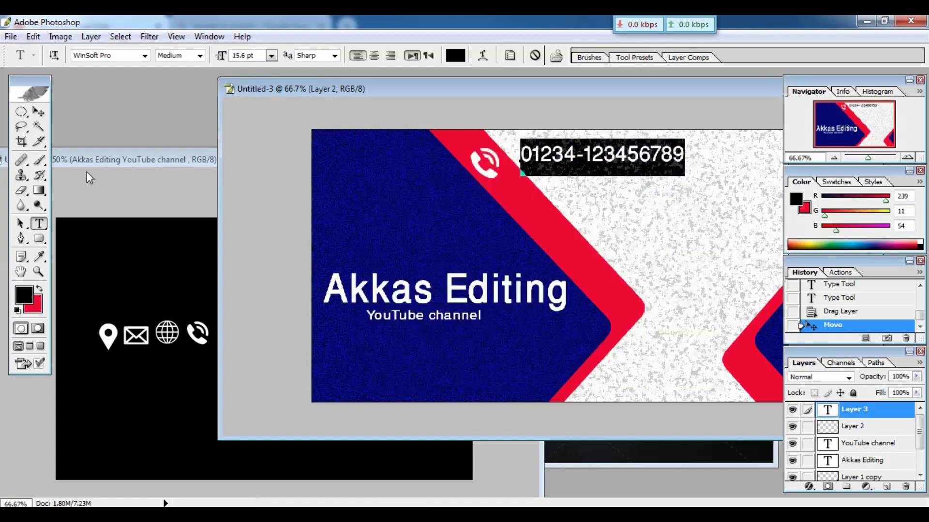
{"action": "left_click", "coordinate": [39, 112]}
Place the envelope icon layer below the phone icon
{"action": "left_click", "coordinate": [136, 339]}
{"action": "right_click", "coordinate": [136, 328]}
{"action": "left_click", "coordinate": [160, 336]}
{"action": "mouse_move", "coordinate": [136, 333]}
{"action": "left_mouse_down"}
{"action": "mouse_move", "coordinate": [622, 276]}
{"action": "mouse_move", "coordinate": [528, 208]}
{"action": "left_mouse_up"}
{"action": "key", "text": "ctrl+t"}
{"action": "key", "text": "Return"}
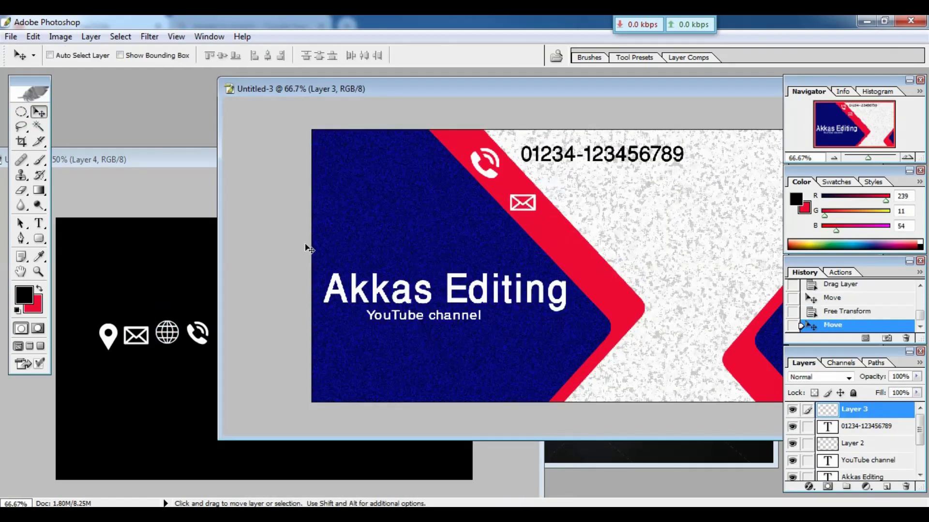
Add the email address in black text beside the envelope icon
{"action": "left_click", "coordinate": [285, 355]}
{"action": "left_click_drag", "start_coordinate": [420, 356], "coordinate": [222, 355]}
{"action": "left_click", "coordinate": [561, 200]}
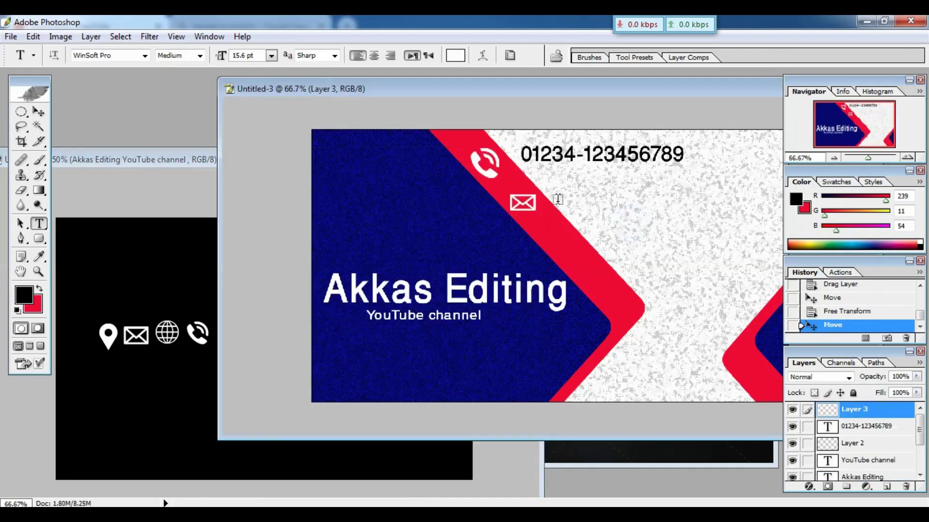
{"action": "key", "text": "ctrl+minus"}
{"action": "key", "text": "ctrl+v"}
{"action": "left_click", "coordinate": [455, 55]}
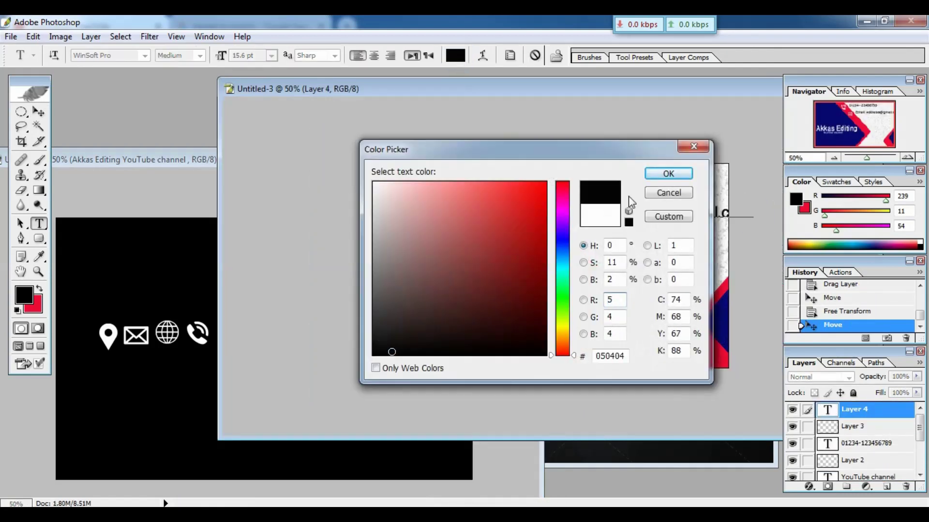
{"action": "left_click", "coordinate": [662, 176]}
{"action": "left_click_drag", "start_coordinate": [742, 223], "coordinate": [766, 228]}
{"action": "left_click", "coordinate": [39, 112]}
{"action": "left_click_drag", "start_coordinate": [628, 213], "coordinate": [626, 217]}
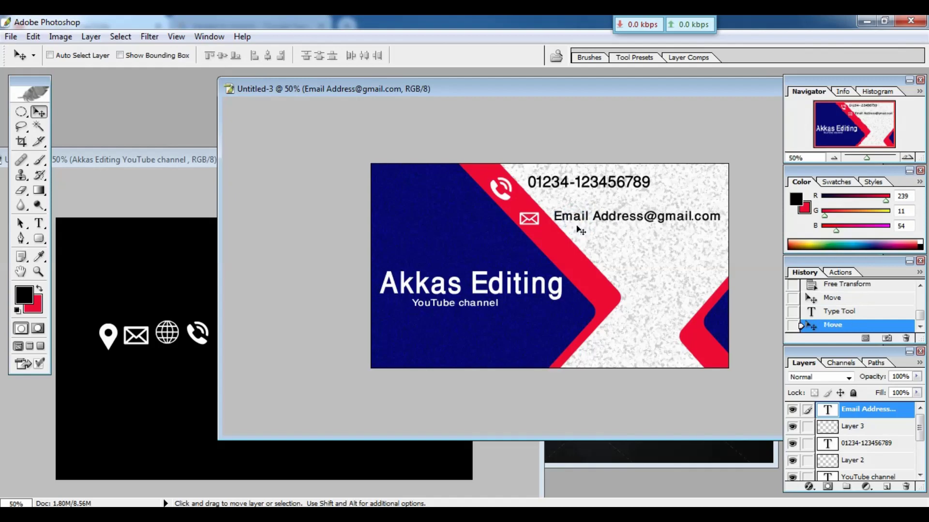
Shrink the phone number text slightly
{"action": "left_click", "coordinate": [867, 445]}
{"action": "key", "text": "ctrl+t"}
{"action": "left_click_drag", "start_coordinate": [633, 183], "coordinate": [635, 185]}
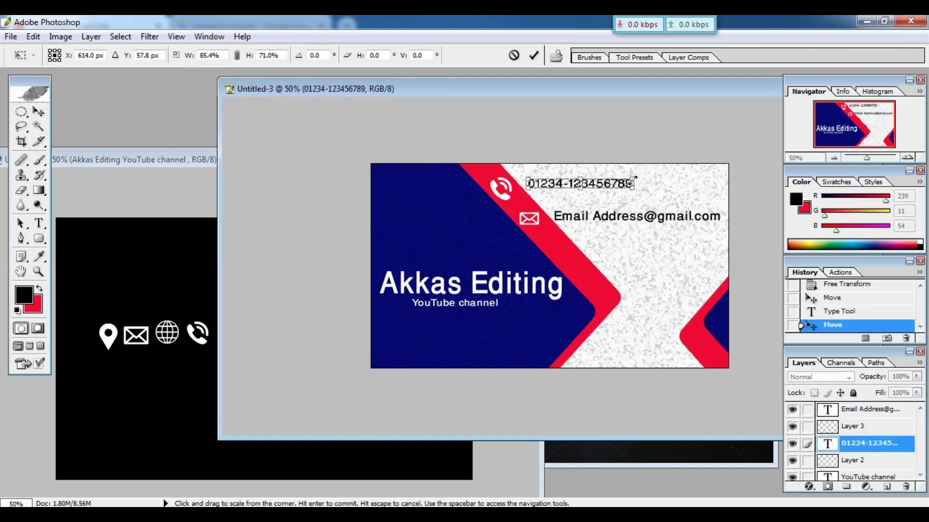
{"action": "key", "text": "Return"}
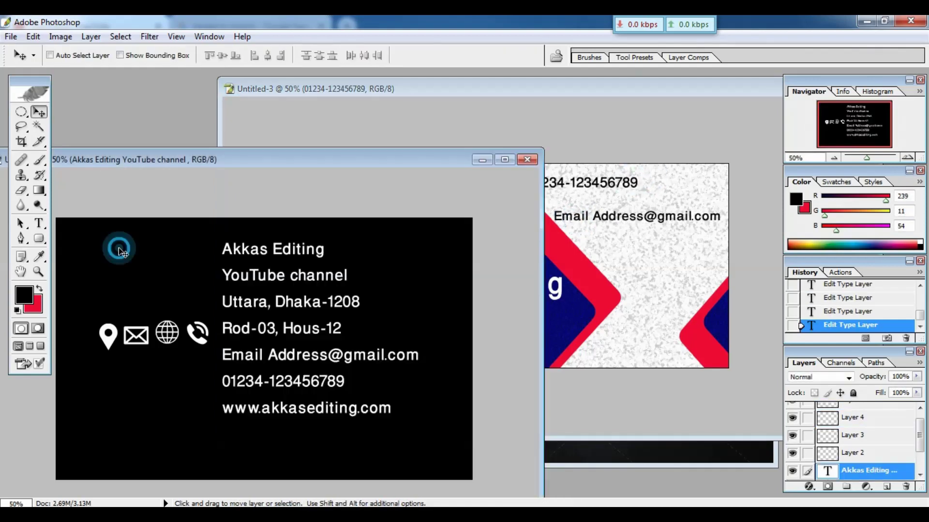
Place the globe icon on the red stripe below the envelope
{"action": "right_click", "coordinate": [132, 324]}
{"action": "left_click", "coordinate": [160, 344]}
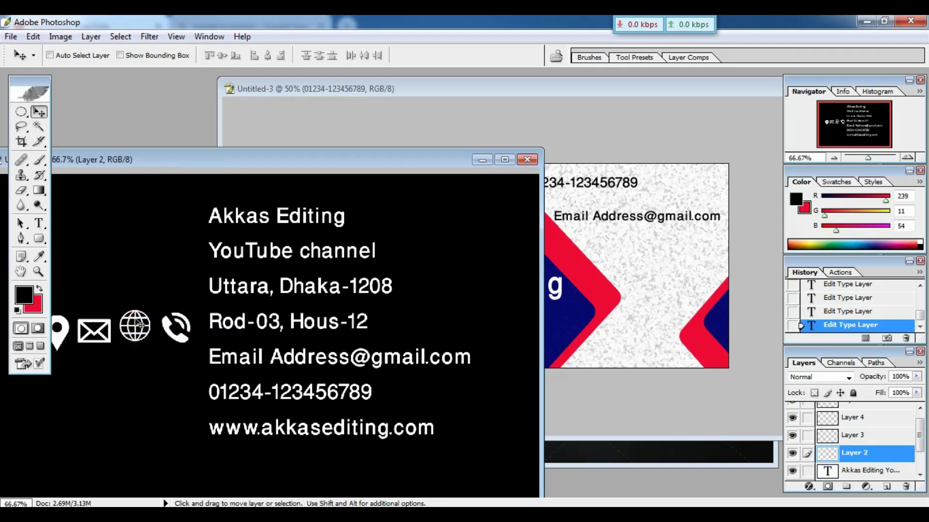
{"action": "left_click_drag", "start_coordinate": [132, 324], "coordinate": [556, 297]}
{"action": "key", "text": "t"}
{"action": "left_click", "coordinate": [184, 309]}
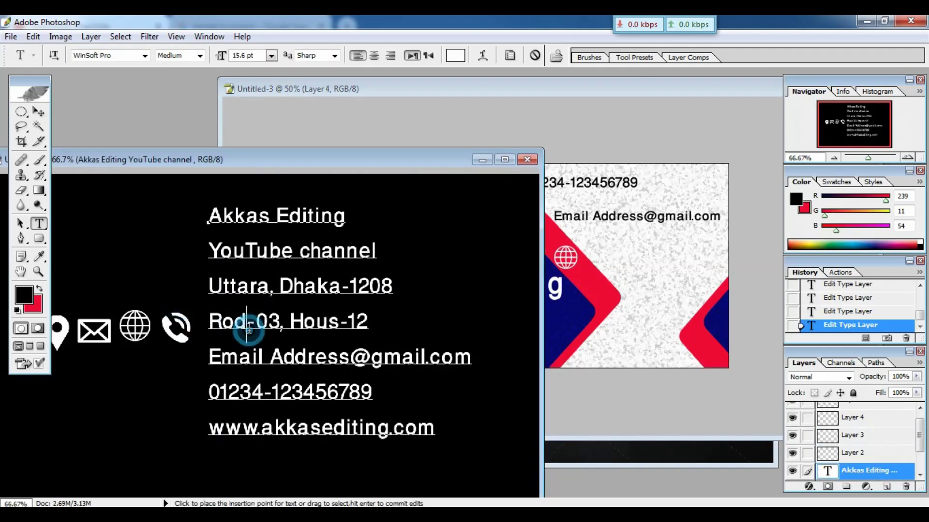
{"action": "left_click", "coordinate": [435, 428]}
{"action": "left_click_drag", "start_coordinate": [435, 428], "coordinate": [209, 441]}
{"action": "key", "text": "ctrl+c"}
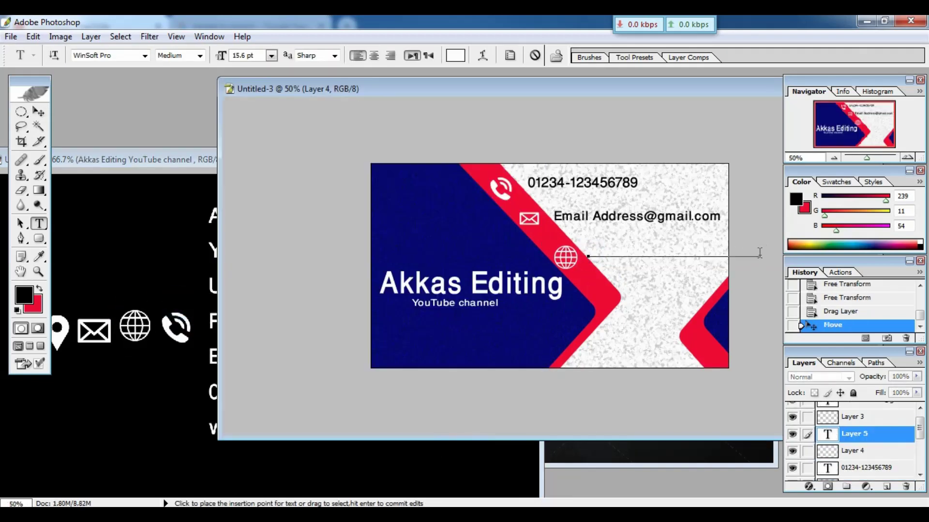
{"action": "left_click_drag", "start_coordinate": [588, 239], "coordinate": [762, 269]}
{"action": "left_click", "coordinate": [455, 56]}
{"action": "key", "text": "Return"}
{"action": "key", "text": "ctrl+v"}
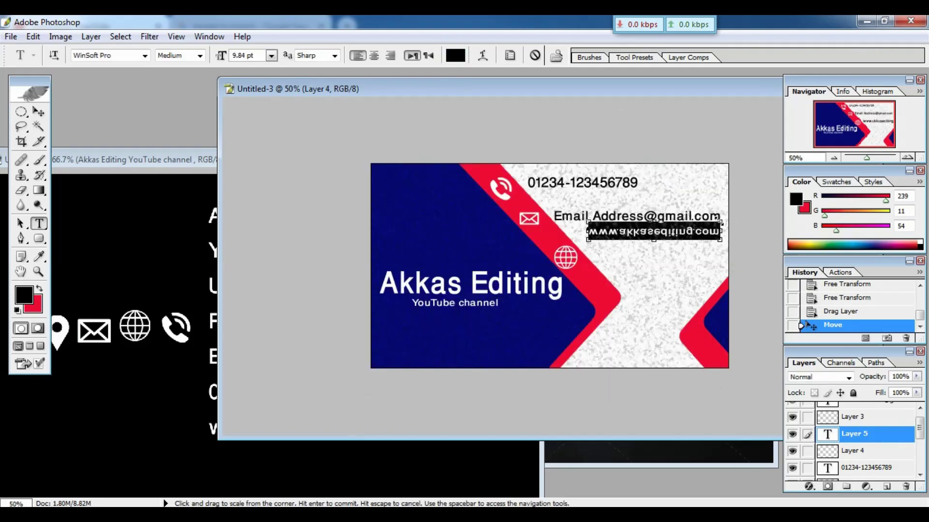
{"action": "key", "text": "ctrl+Return"}
{"action": "key", "text": "v"}
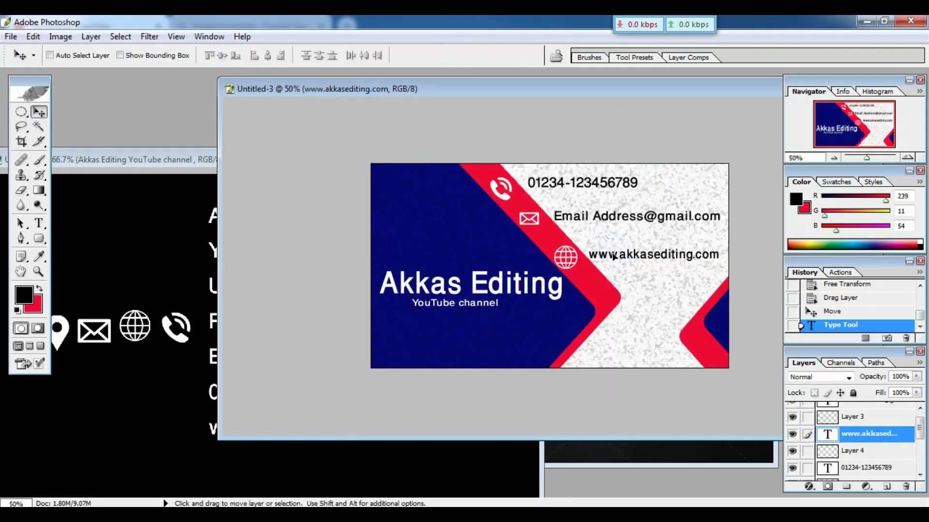
{"action": "left_click_drag", "start_coordinate": [617, 253], "coordinate": [558, 234]}
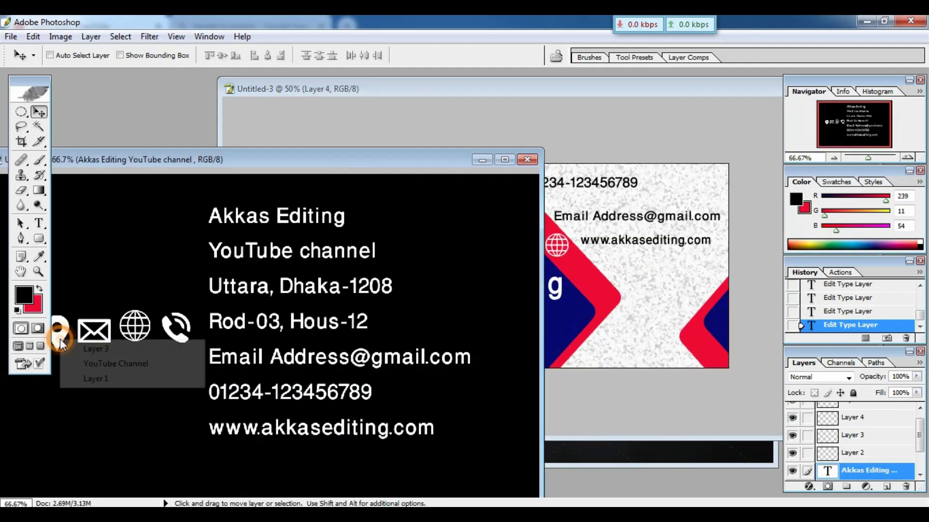
Bring the location pin and the address text into the card, with the text coloured black
{"action": "mouse_move", "coordinate": [58, 331]}
{"action": "left_mouse_down"}
{"action": "mouse_move", "coordinate": [534, 314]}
{"action": "mouse_move", "coordinate": [586, 276]}
{"action": "left_mouse_up"}
{"action": "key", "text": "t"}
{"action": "left_click", "coordinate": [280, 359]}
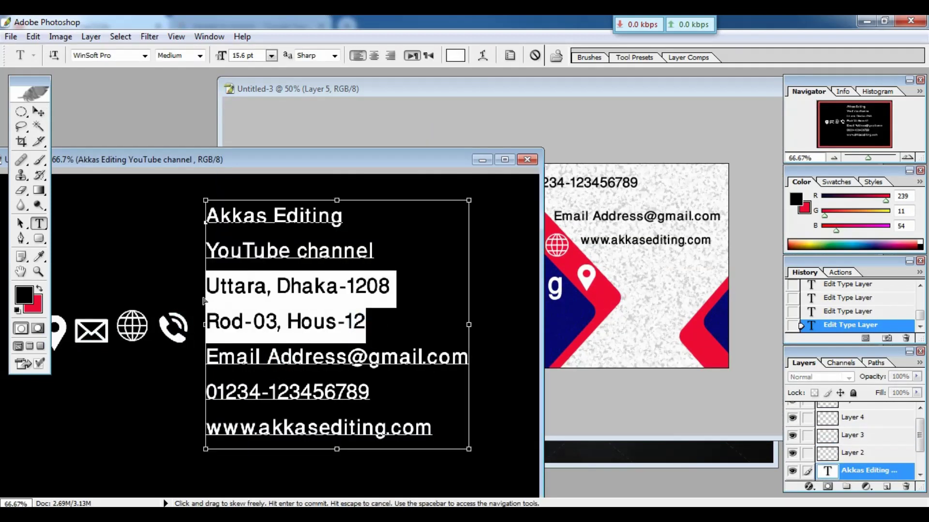
{"action": "left_click_drag", "start_coordinate": [280, 359], "coordinate": [758, 312]}
{"action": "key", "text": "ctrl+a"}
{"action": "left_click", "coordinate": [454, 55]}
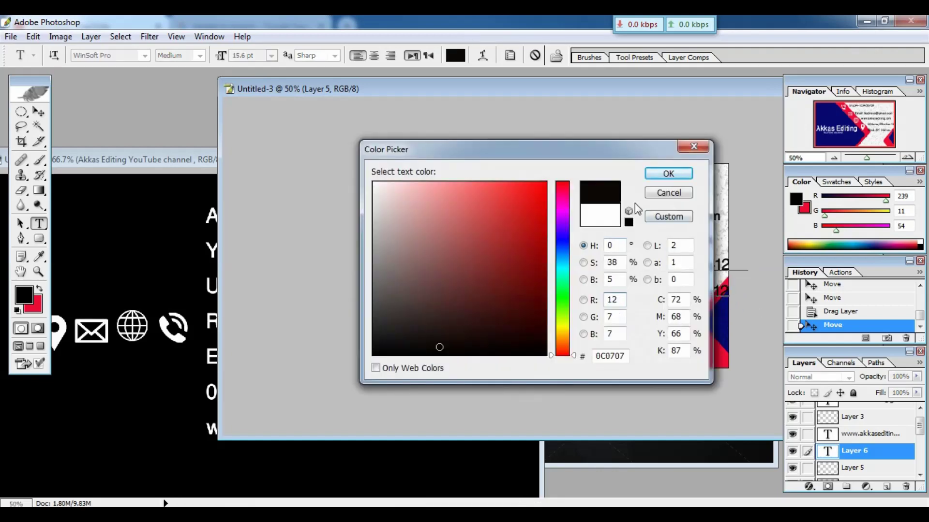
{"action": "left_click", "coordinate": [665, 182]}
{"action": "left_click", "coordinate": [39, 112]}
Indent the second address line and align the address beside the pin
{"action": "left_click_drag", "start_coordinate": [653, 271], "coordinate": [658, 274]}
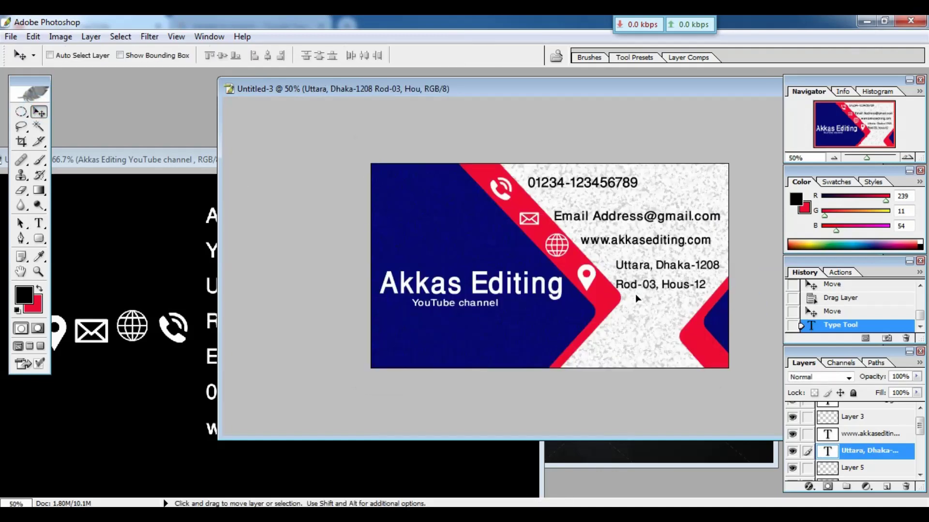
{"action": "key", "text": "t"}
{"action": "left_click", "coordinate": [619, 284]}
{"action": "left_click", "coordinate": [38, 111]}
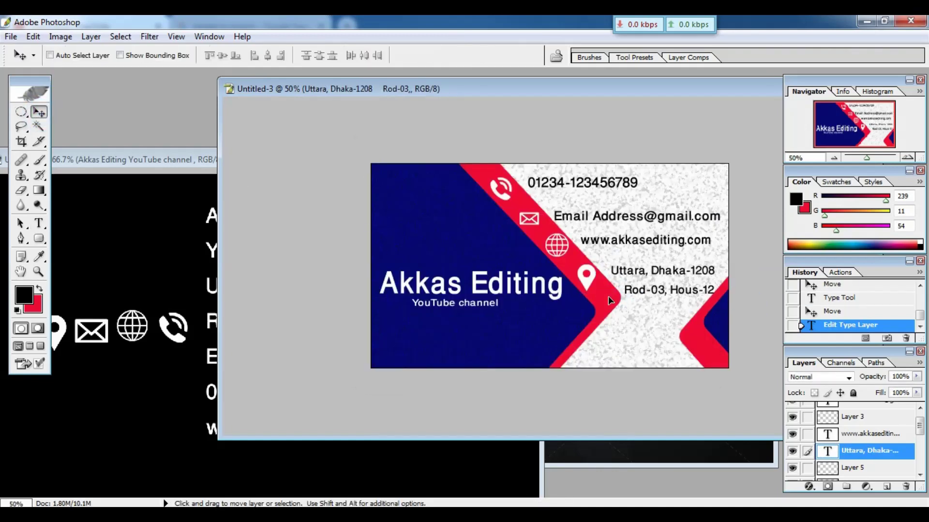
{"action": "left_click_drag", "start_coordinate": [616, 297], "coordinate": [611, 302]}
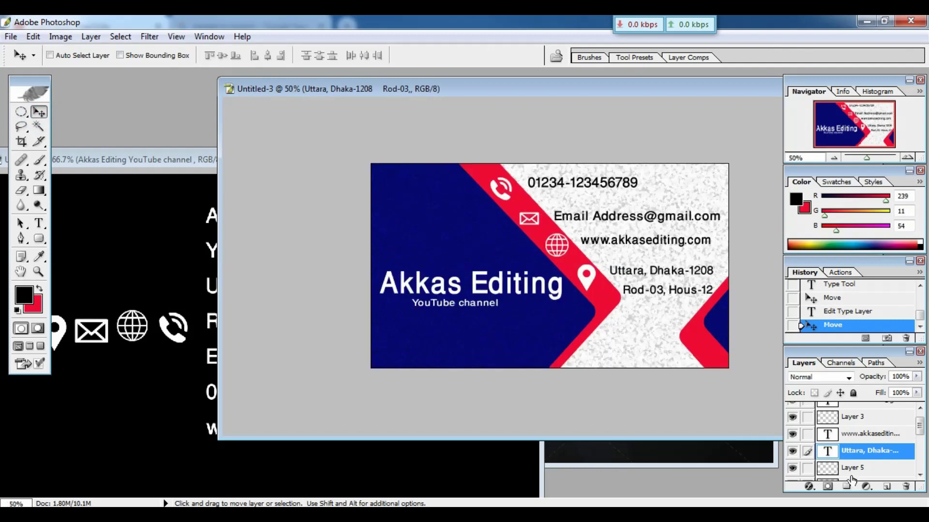
{"action": "left_click_drag", "start_coordinate": [920, 426], "coordinate": [919, 423]}
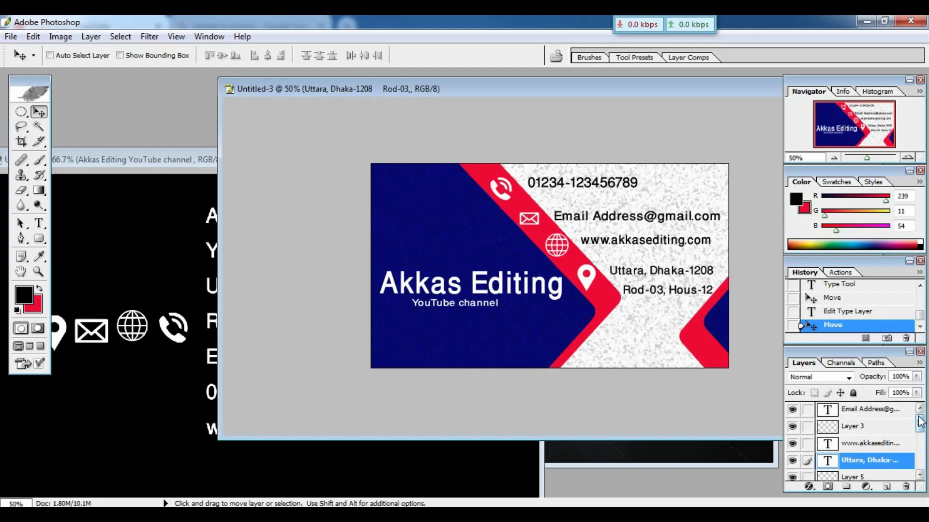
Merge the visible card layers with Ctrl+Shift+E and switch to full-screen mode
{"action": "key", "text": "shift"}
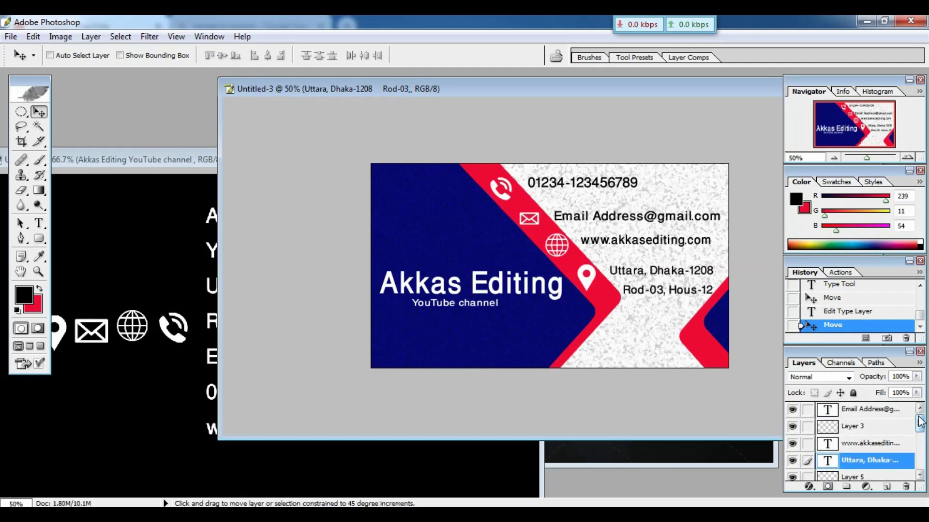
{"action": "key", "text": "ctrl+shift+e"}
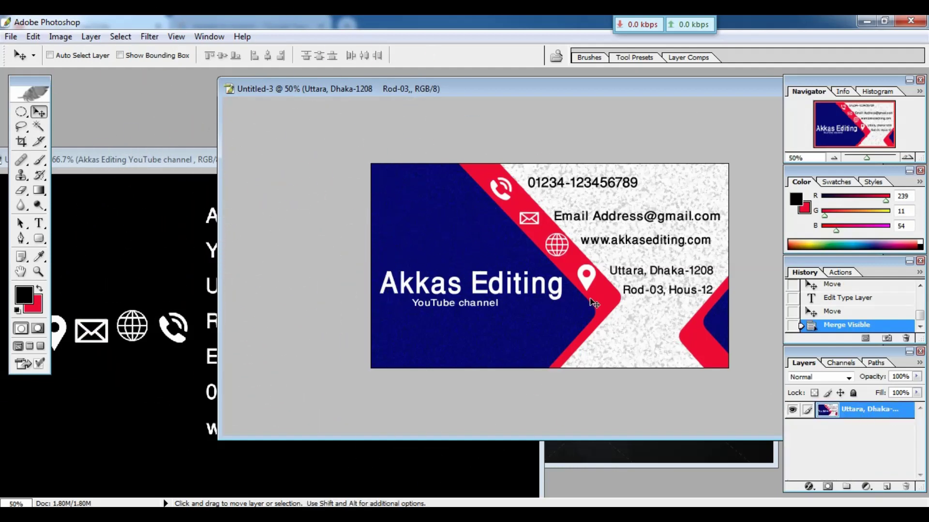
{"action": "left_click_drag", "start_coordinate": [593, 303], "coordinate": [593, 306]}
{"action": "key", "text": "f"}
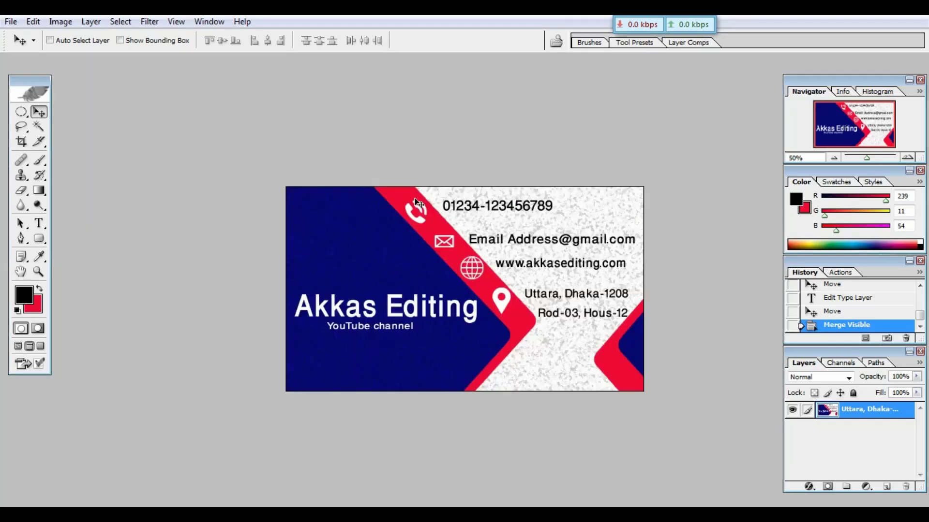
Show the rulers, drag guides to the card's edges, and add an empty Layer 1
{"action": "key", "text": "ctrl+r"}
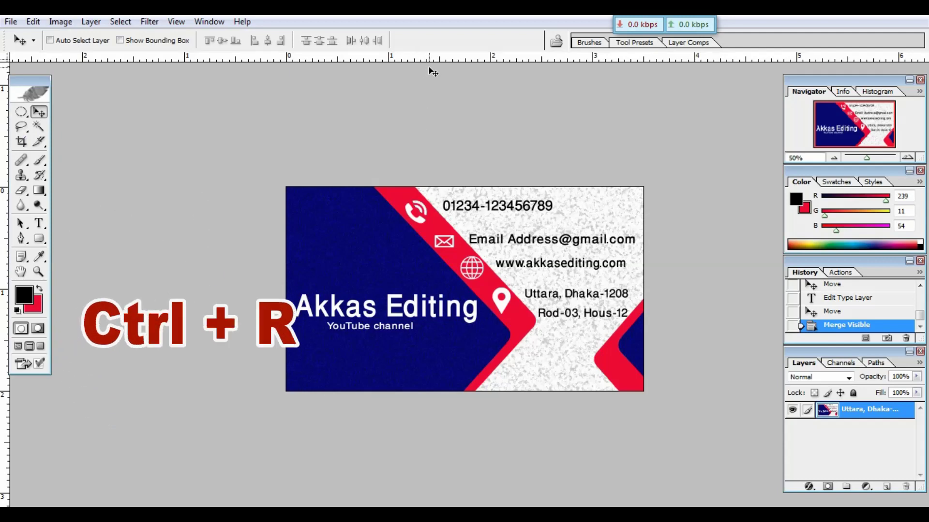
{"action": "left_click_drag", "start_coordinate": [427, 60], "coordinate": [434, 187]}
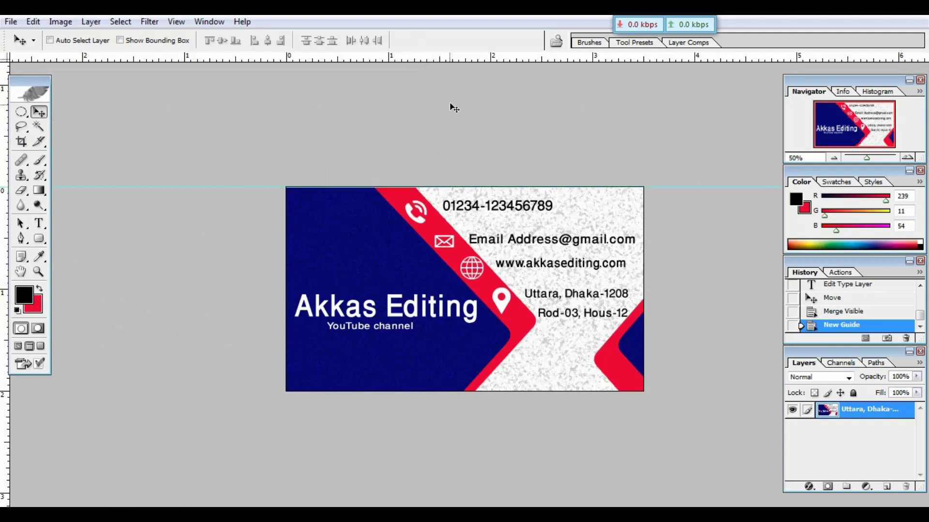
{"action": "left_click_drag", "start_coordinate": [461, 59], "coordinate": [442, 391]}
{"action": "left_click_drag", "start_coordinate": [12, 410], "coordinate": [287, 392]}
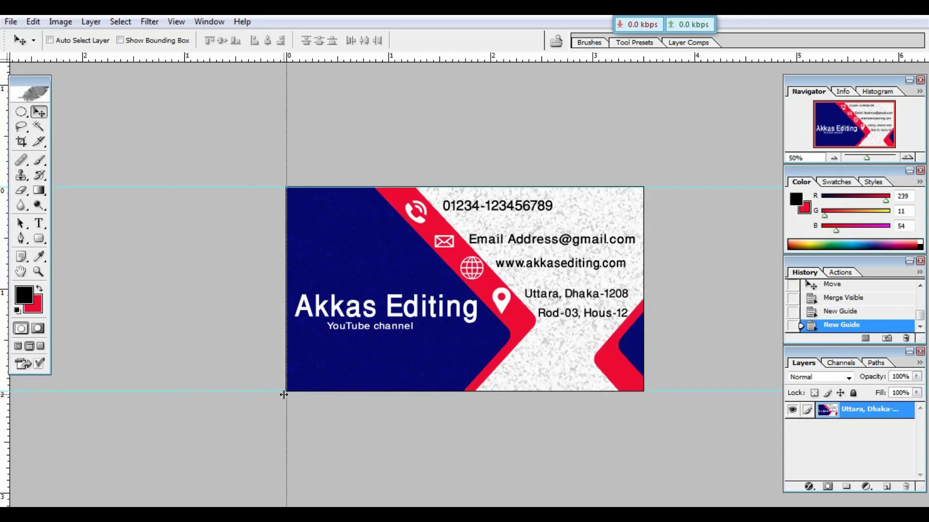
{"action": "key", "text": "ctrl+z"}
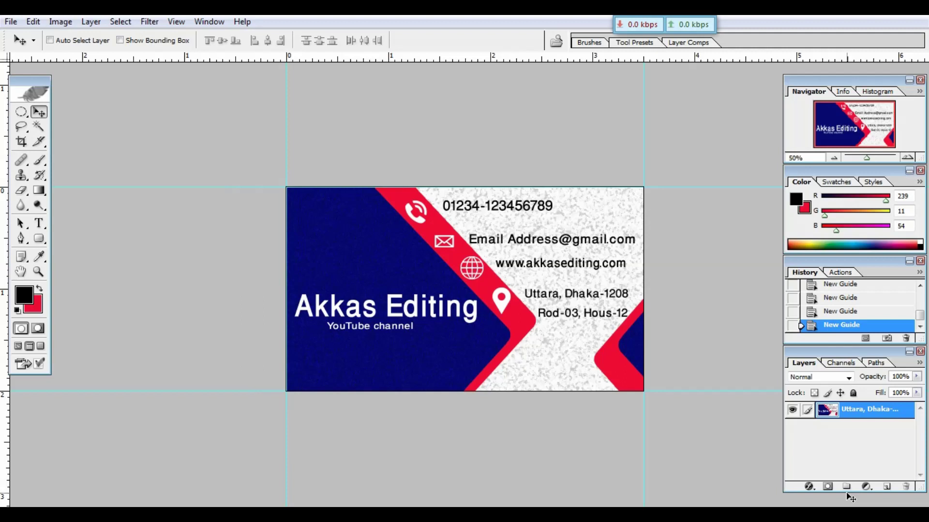
{"action": "left_click", "coordinate": [887, 488]}
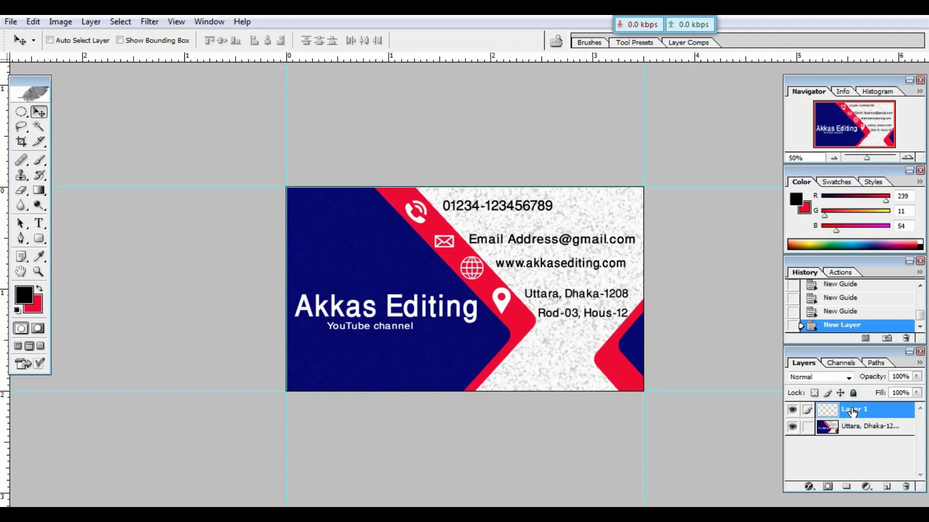
Fill Layer 1 with black and move the merged card layer above it
{"action": "key", "text": "x"}
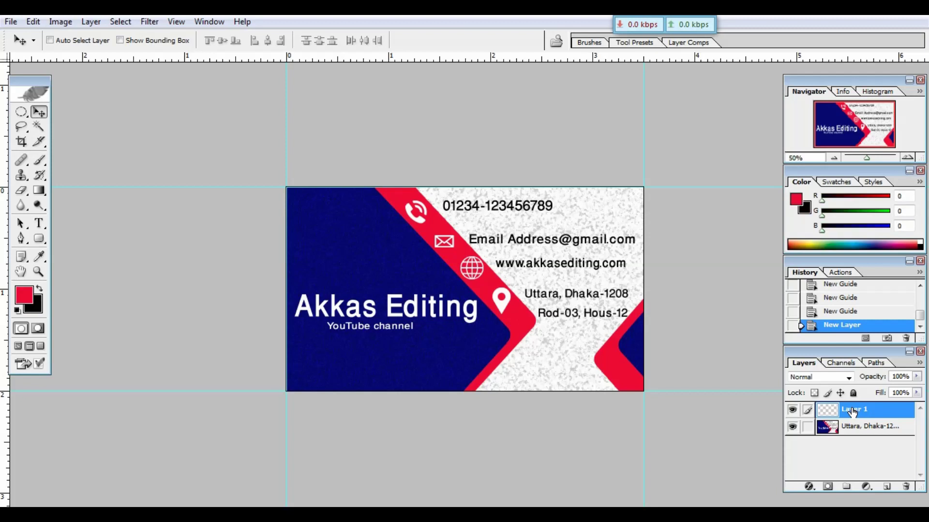
{"action": "key", "text": "ctrl+BackSpace"}
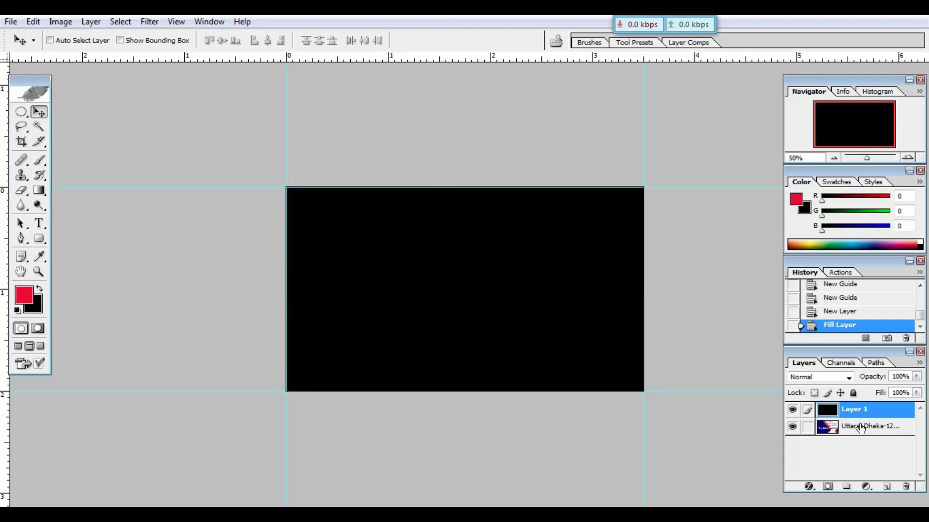
{"action": "left_click_drag", "start_coordinate": [861, 428], "coordinate": [859, 411]}
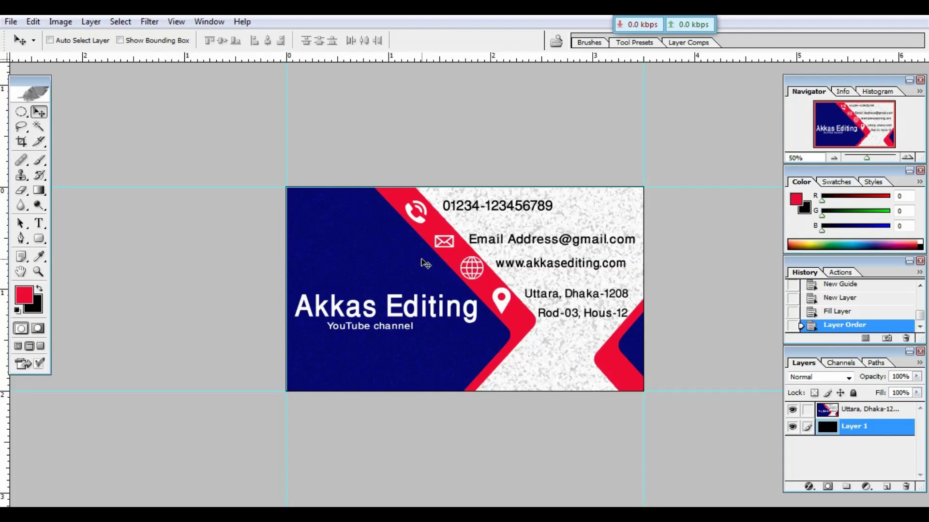
Crop outward past the card's edges and fill the new canvas border with black
{"action": "key", "text": "c"}
{"action": "left_click_drag", "start_coordinate": [270, 157], "coordinate": [647, 417]}
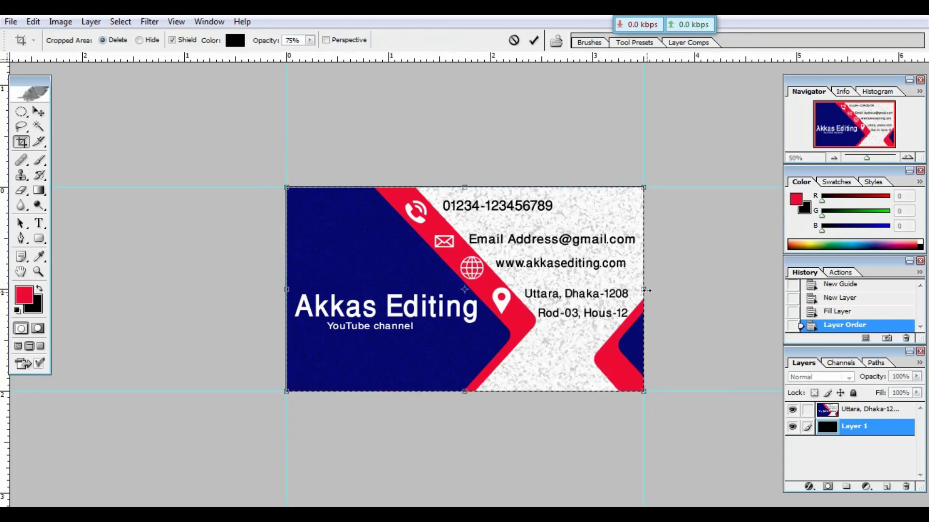
{"action": "left_click_drag", "start_coordinate": [643, 289], "coordinate": [690, 292]}
{"action": "left_click_drag", "start_coordinate": [285, 187], "coordinate": [249, 156]}
{"action": "key", "text": "Return"}
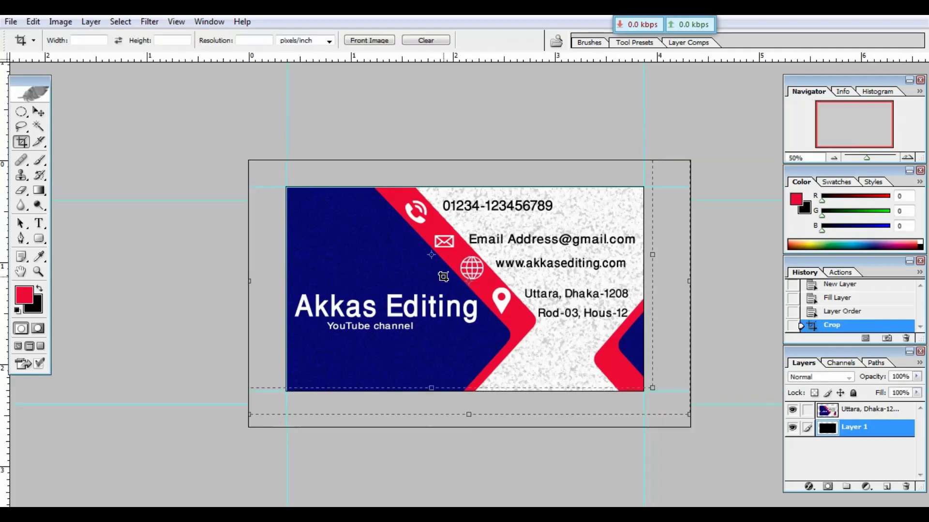
{"action": "key", "text": "ctrl+BackSpace"}
{"action": "key", "text": "ctrl+plus"}
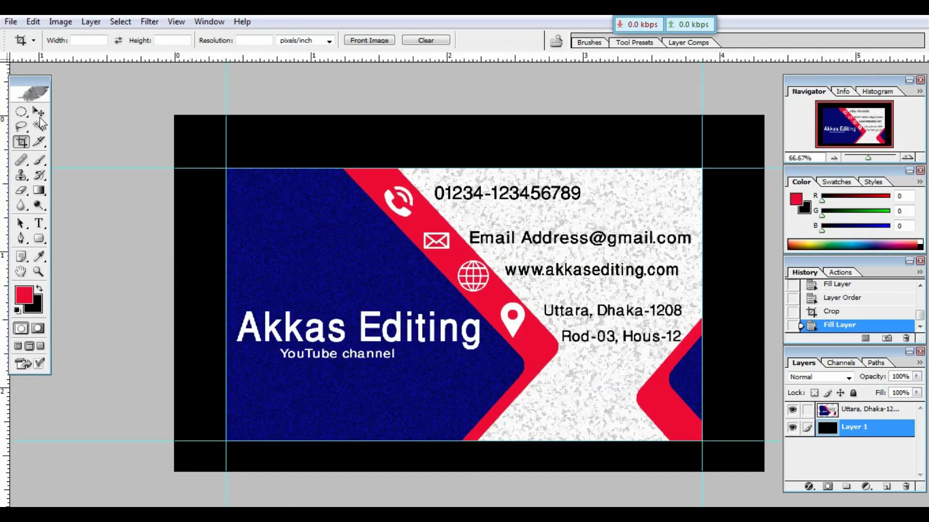
{"action": "left_click", "coordinate": [20, 112]}
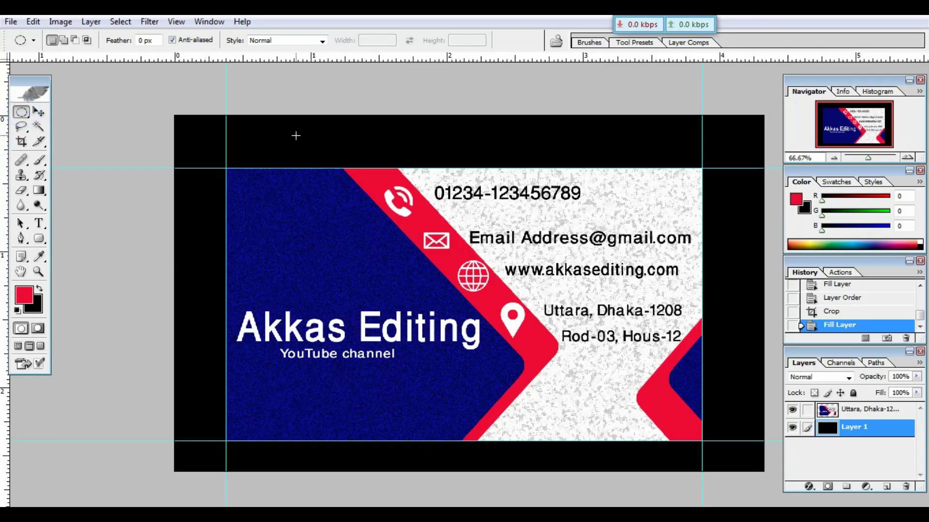
Erase outside an inverted circular selection at the card's top-left corner to round it
{"action": "mouse_move", "coordinate": [296, 135]}
{"action": "left_mouse_down"}
{"action": "mouse_move", "coordinate": [346, 159]}
{"action": "mouse_move", "coordinate": [352, 187]}
{"action": "mouse_move", "coordinate": [311, 174]}
{"action": "mouse_move", "coordinate": [261, 212]}
{"action": "mouse_move", "coordinate": [261, 197]}
{"action": "left_mouse_up"}
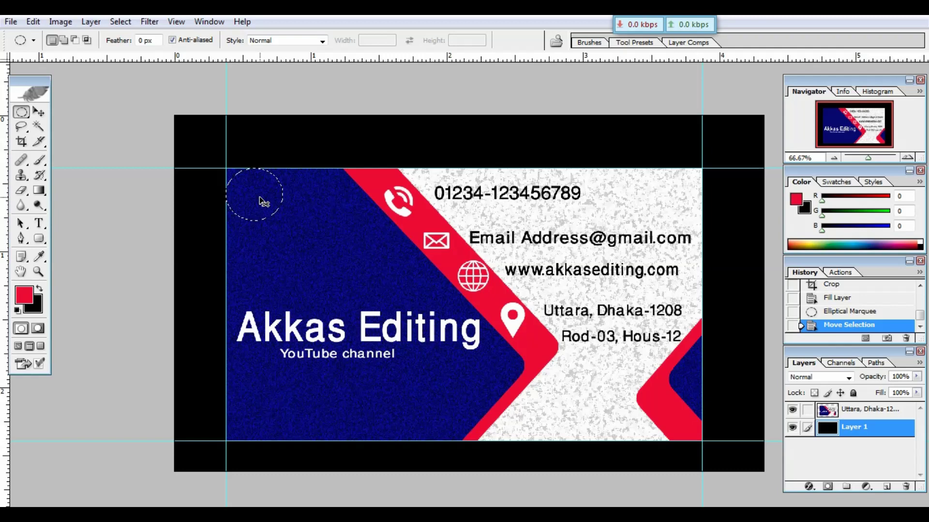
{"action": "key", "text": "ctrl+shift+i"}
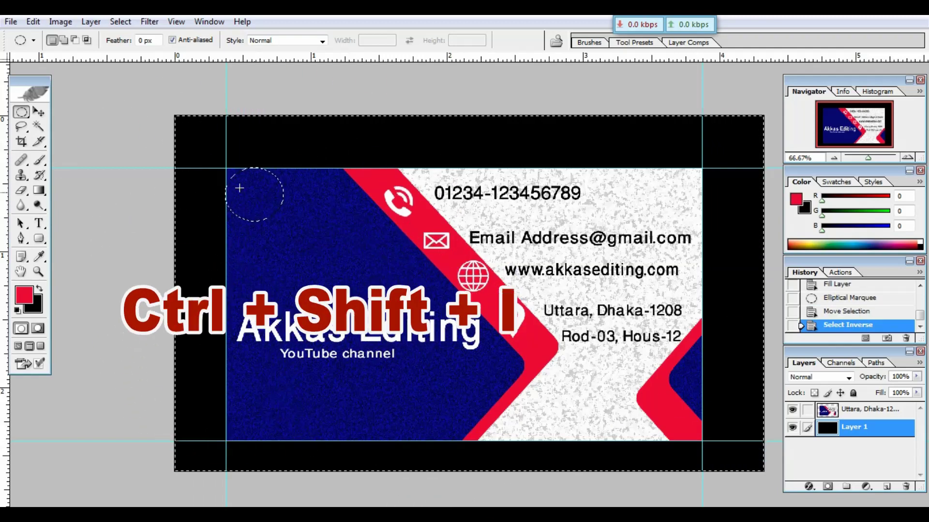
{"action": "left_click", "coordinate": [21, 191]}
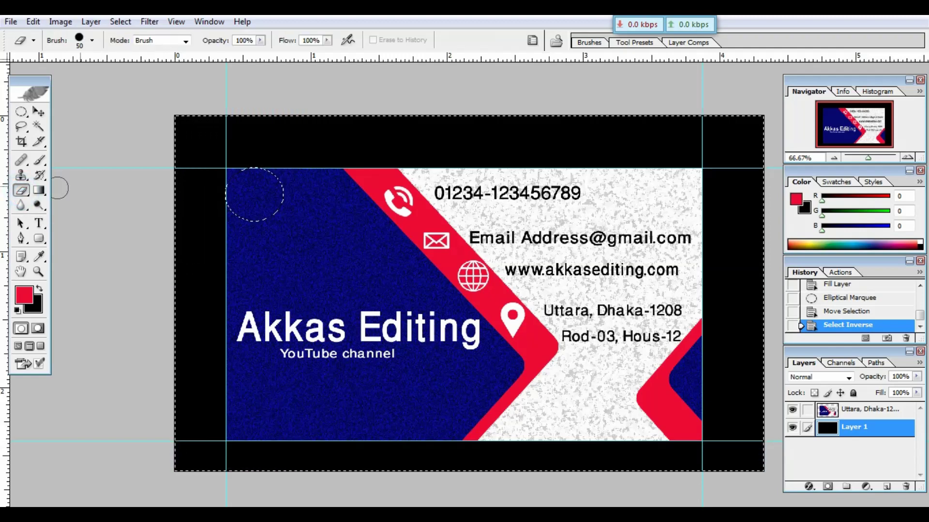
{"action": "left_click", "coordinate": [298, 244]}
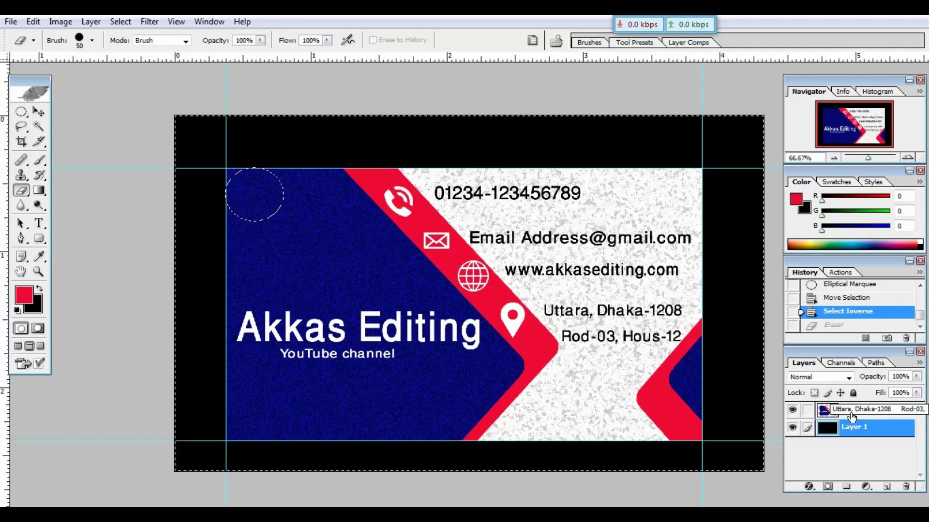
{"action": "left_click", "coordinate": [857, 414]}
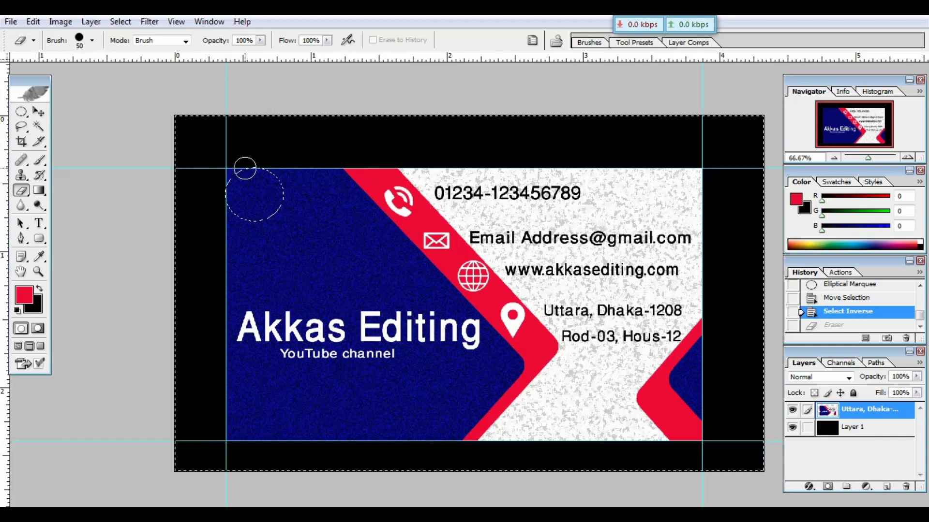
{"action": "left_click", "coordinate": [226, 180]}
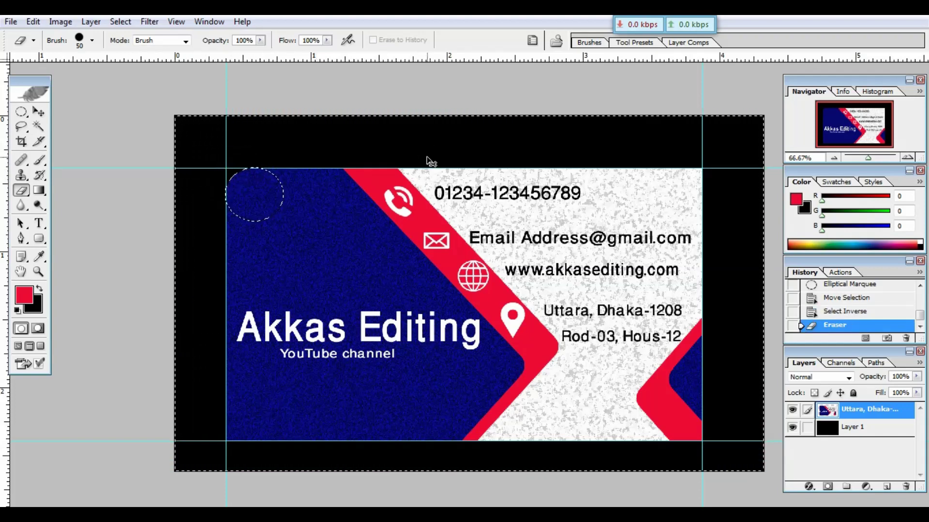
{"action": "key", "text": "ctrl+shift+i"}
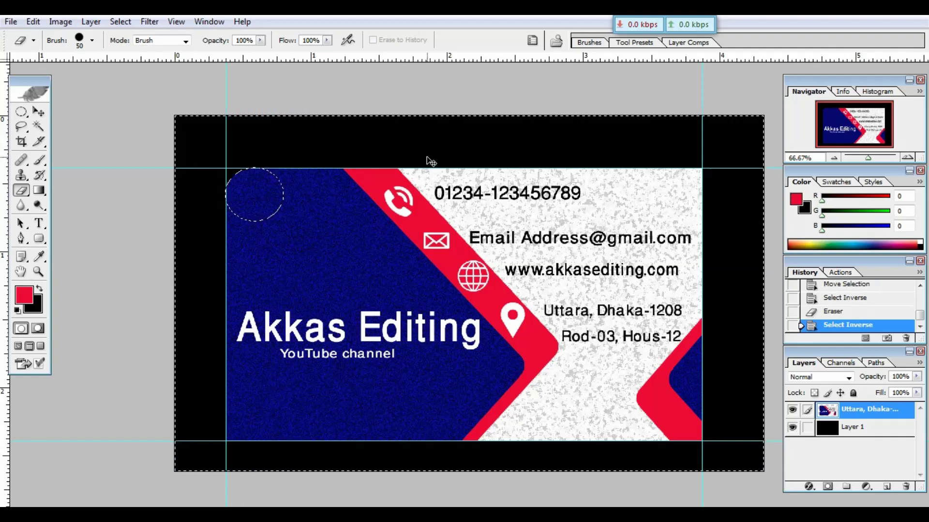
Move the circle selection to the bottom-left corner and erase outside it to round it
{"action": "key", "text": "m"}
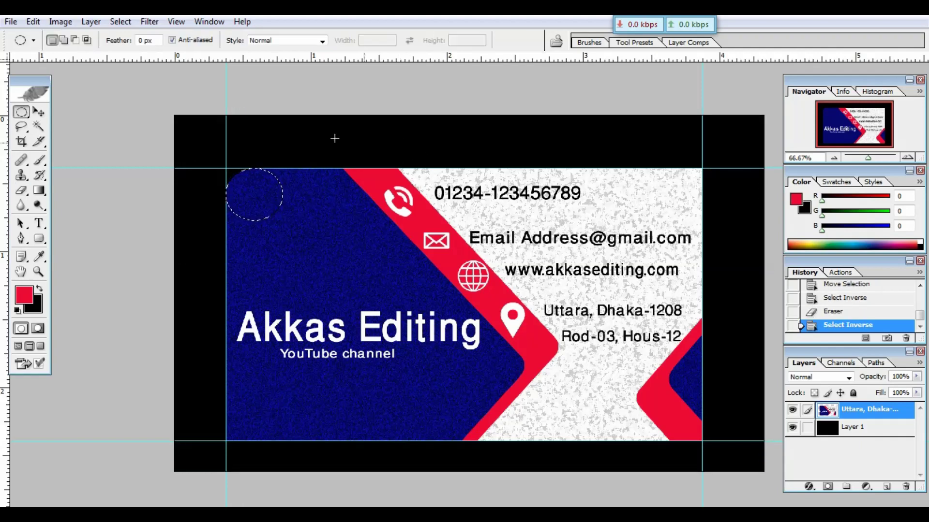
{"action": "left_click_drag", "start_coordinate": [261, 206], "coordinate": [261, 420]}
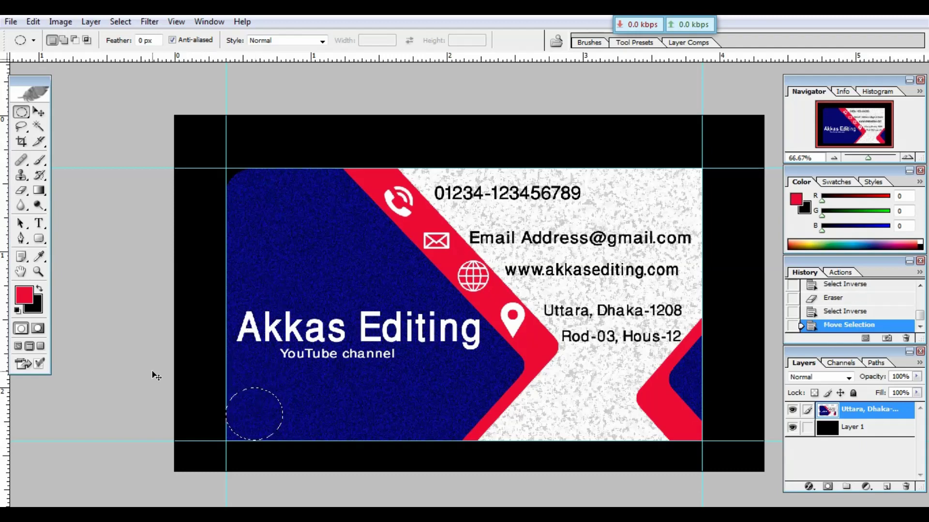
{"action": "key", "text": "ctrl+shift+i"}
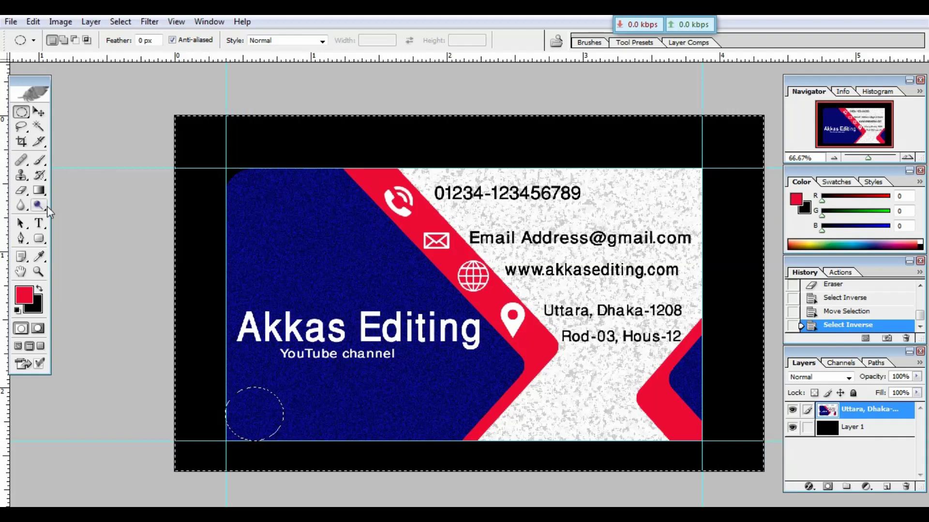
{"action": "left_click", "coordinate": [22, 190]}
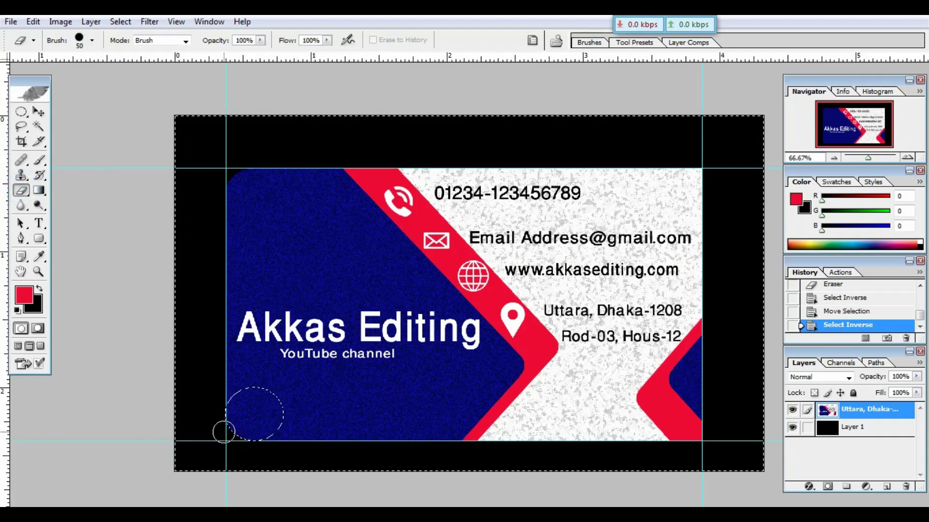
{"action": "left_click", "coordinate": [225, 431]}
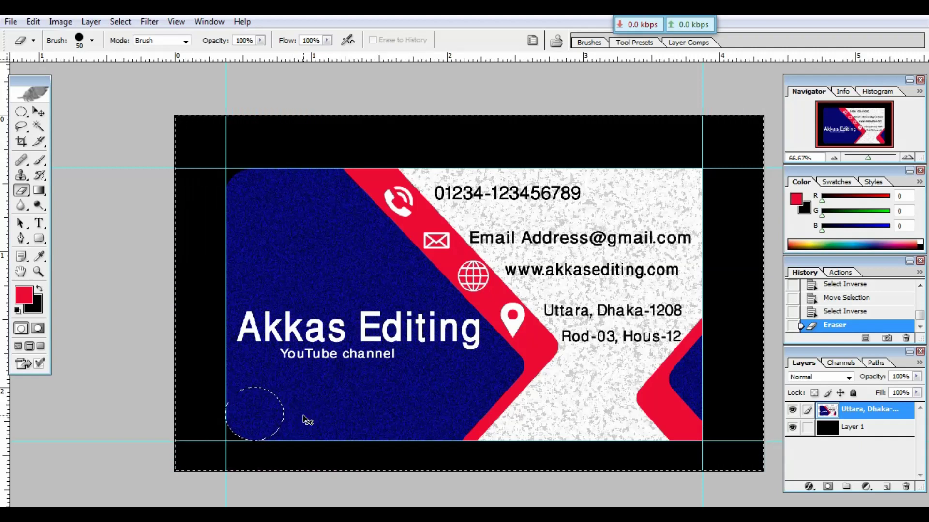
{"action": "key", "text": "ctrl+shift+i"}
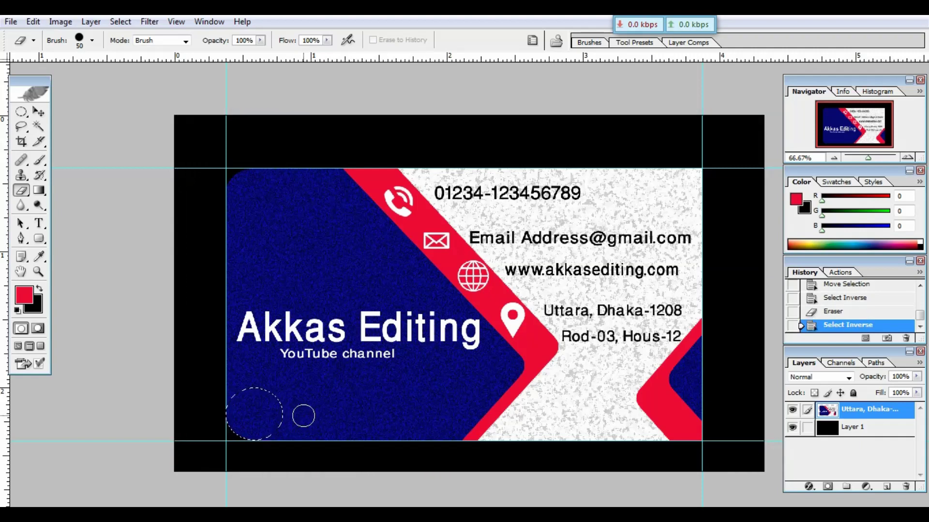
Move the circle selection to the bottom-right corner and erase outside it to round it
{"action": "key", "text": "m"}
{"action": "left_click_drag", "start_coordinate": [271, 421], "coordinate": [698, 418]}
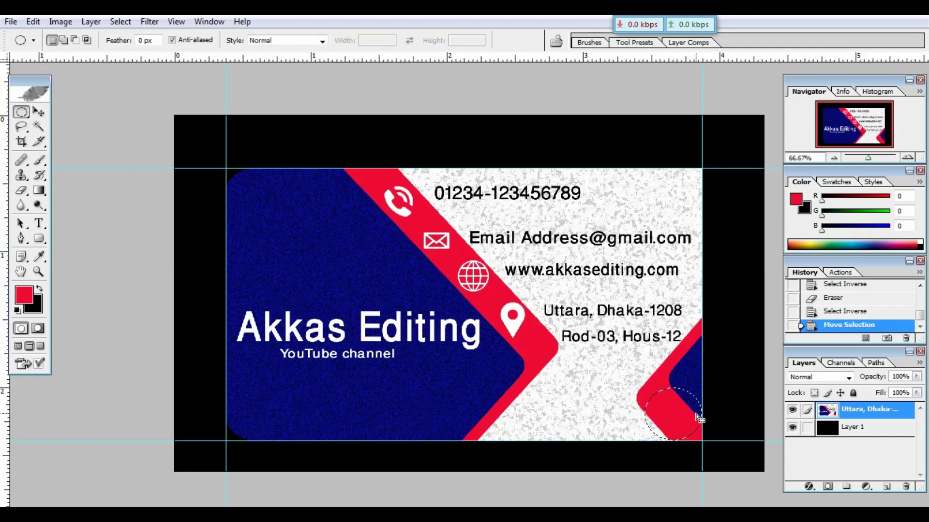
{"action": "left_click", "coordinate": [21, 190]}
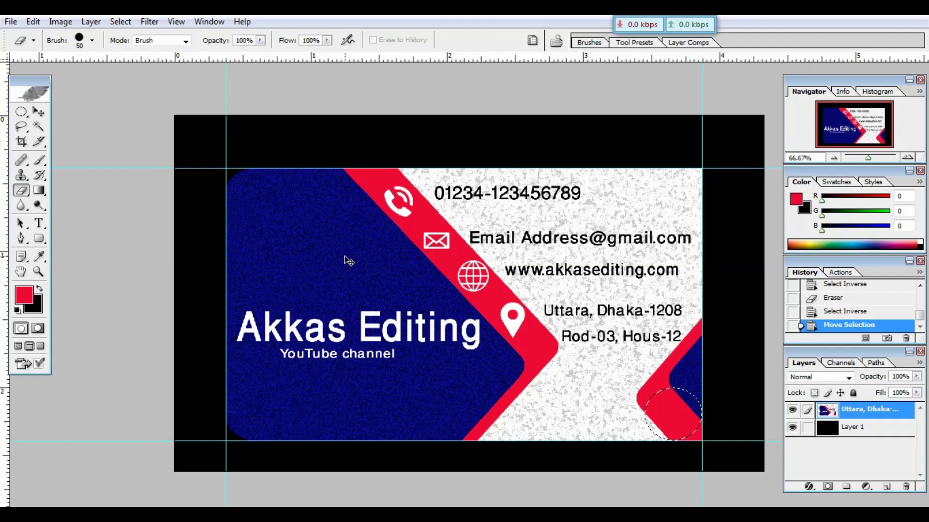
{"action": "key", "text": "ctrl+shift+i"}
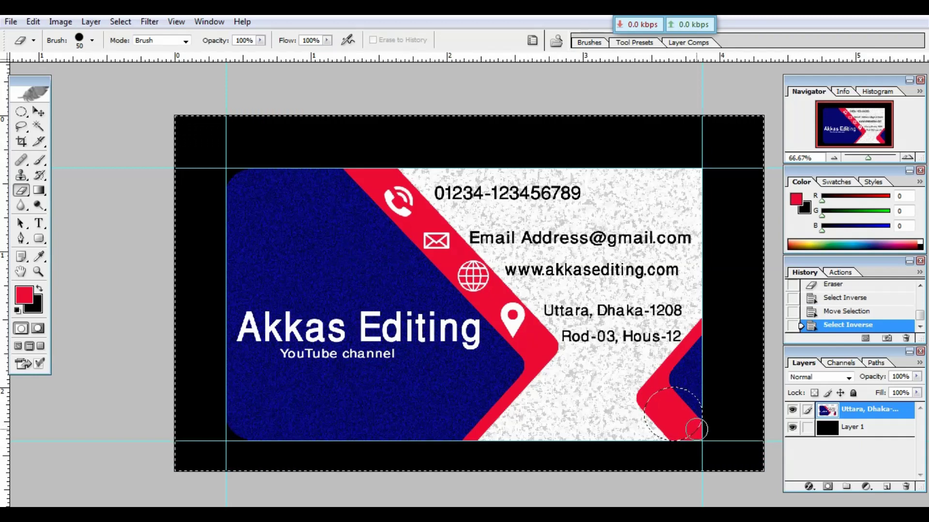
{"action": "mouse_move", "coordinate": [699, 431]}
{"action": "left_mouse_down"}
{"action": "mouse_move", "coordinate": [691, 436]}
{"action": "mouse_move", "coordinate": [722, 432]}
{"action": "left_mouse_up"}
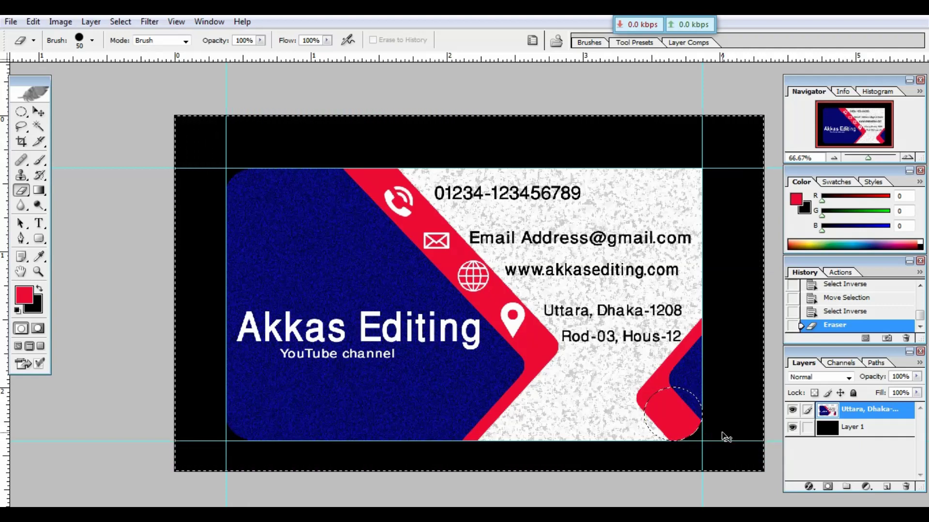
{"action": "key", "text": "ctrl+shift+i"}
Round the top-right corner by erasing outside the circle selection, then deselect
{"action": "key", "text": "m"}
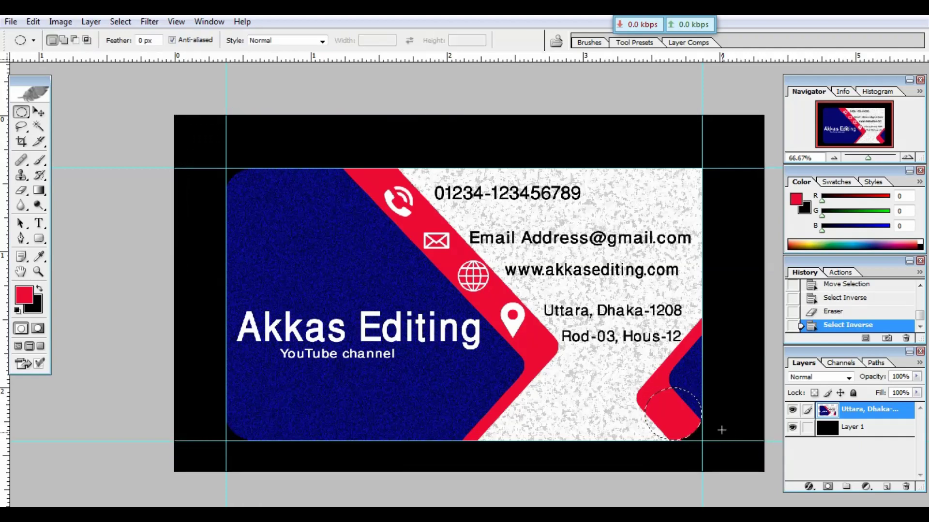
{"action": "left_click_drag", "start_coordinate": [697, 422], "coordinate": [693, 344]}
{"action": "left_click_drag", "start_coordinate": [699, 280], "coordinate": [700, 197]}
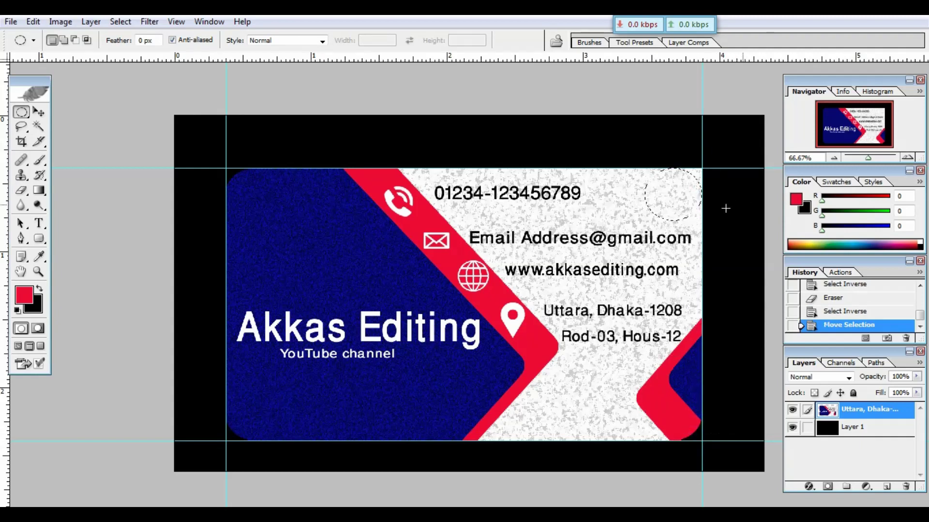
{"action": "left_click", "coordinate": [22, 191]}
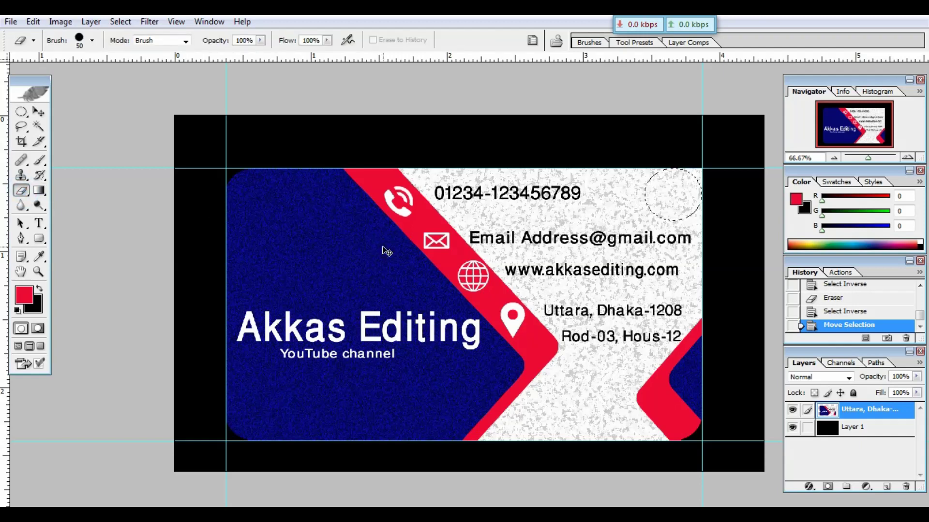
{"action": "key", "text": "ctrl+shift+i"}
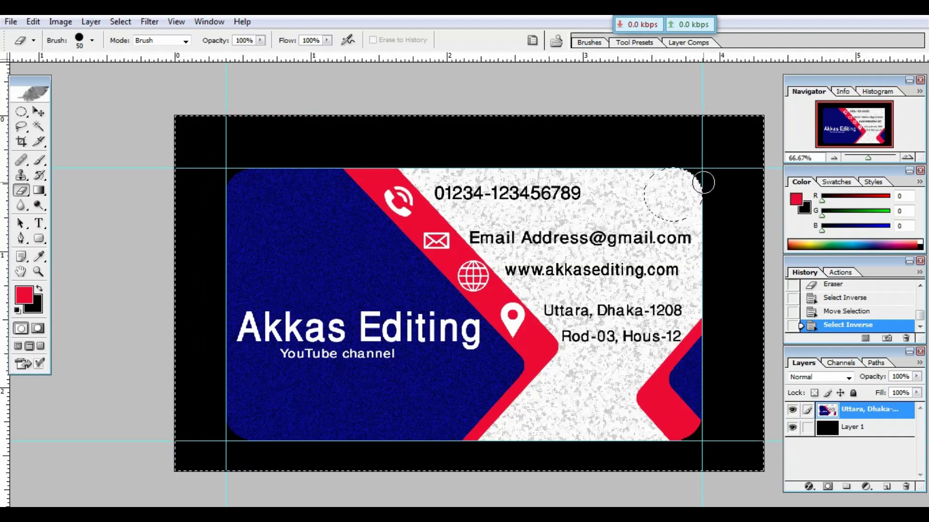
{"action": "left_click_drag", "start_coordinate": [698, 176], "coordinate": [690, 167]}
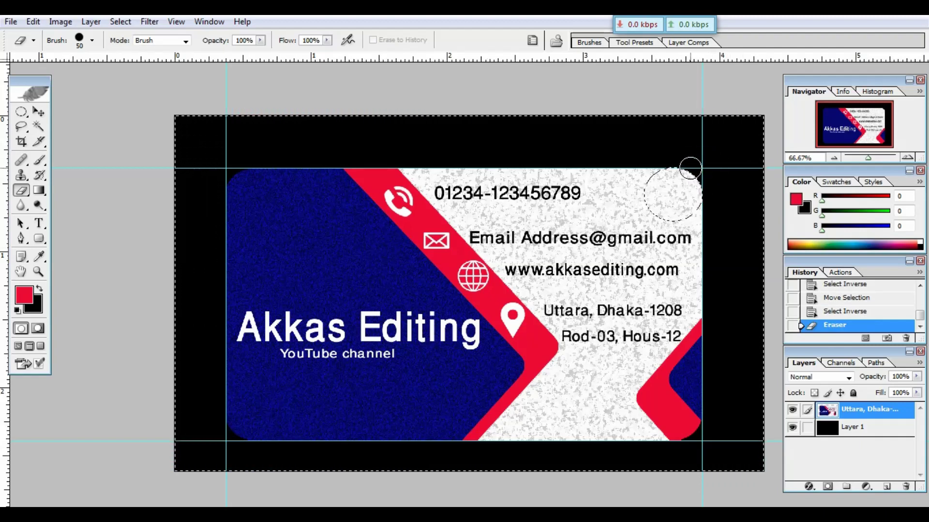
{"action": "key", "text": "ctrl+d"}
Drag all four guides back onto the rulers and zoom out to the whole card
{"action": "key", "text": "v"}
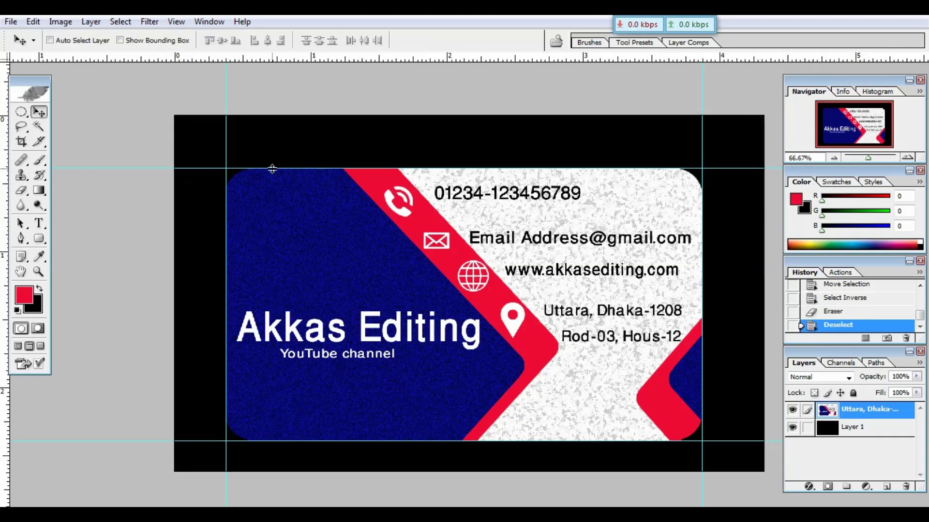
{"action": "left_click_drag", "start_coordinate": [272, 168], "coordinate": [271, 59]}
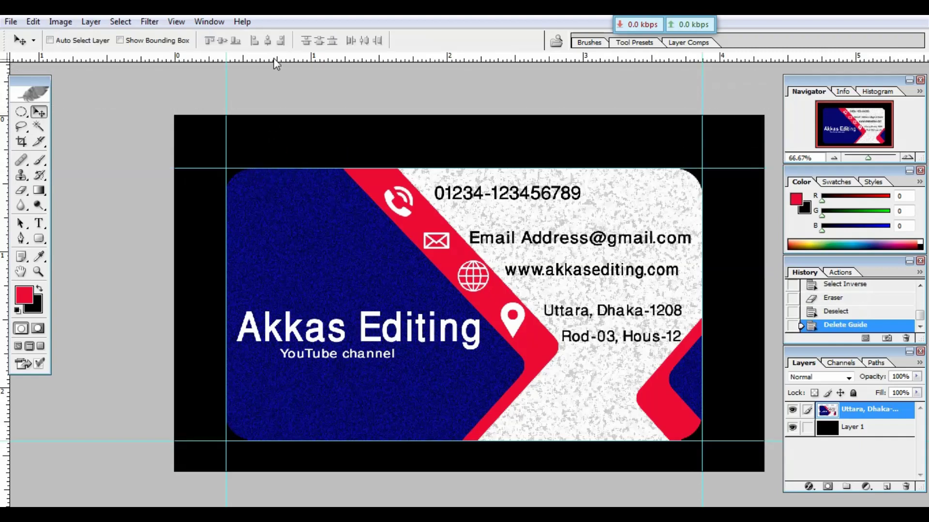
{"action": "left_click_drag", "start_coordinate": [225, 136], "coordinate": [5, 141]}
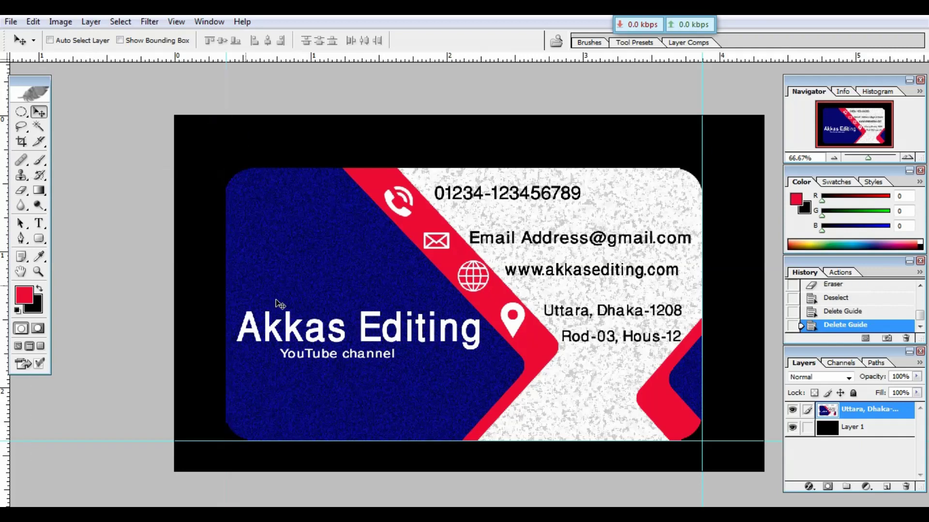
{"action": "left_click_drag", "start_coordinate": [255, 441], "coordinate": [305, 58]}
{"action": "left_click_drag", "start_coordinate": [702, 164], "coordinate": [701, 59]}
{"action": "key", "text": "ctrl+minus"}
{"action": "key", "text": "ctrl+minus"}
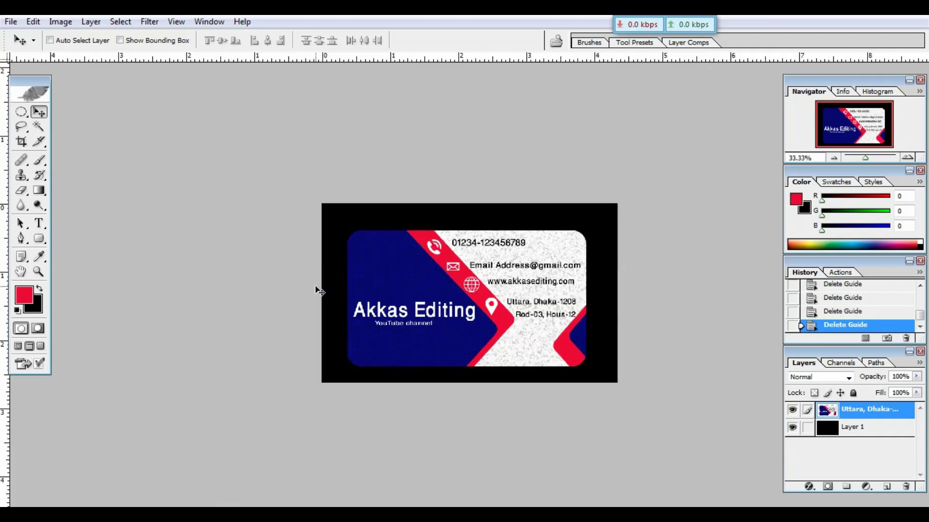
{"action": "left_click_drag", "start_coordinate": [431, 306], "coordinate": [461, 321]}
Return to the windowed view, hide the rulers, and create a new A4 document
{"action": "key", "text": "f"}
{"action": "key", "text": "f"}
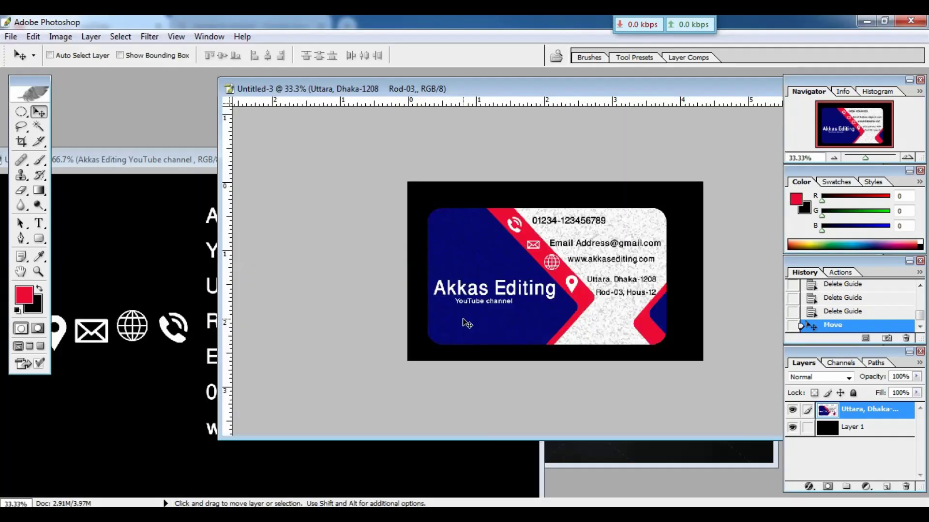
{"action": "key", "text": "ctrl+r"}
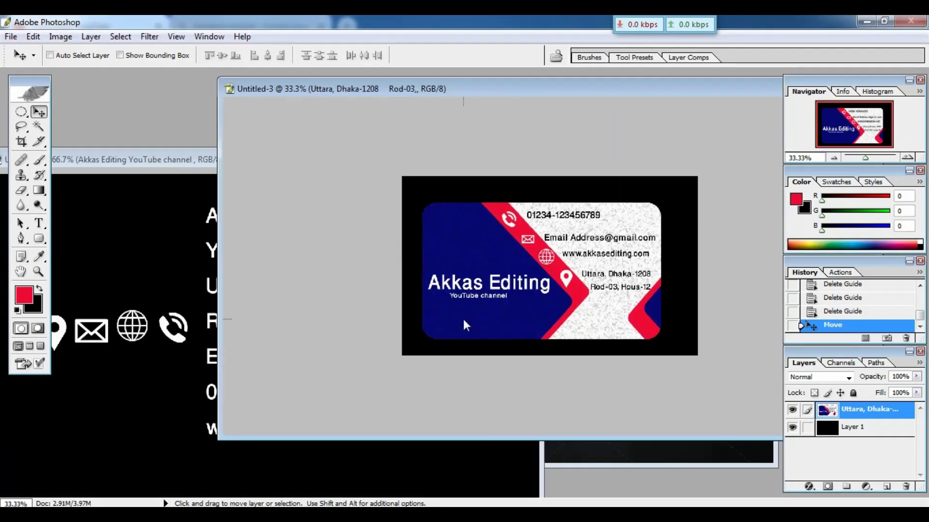
{"action": "key", "text": "ctrl+n"}
{"action": "left_click", "coordinate": [597, 199]}
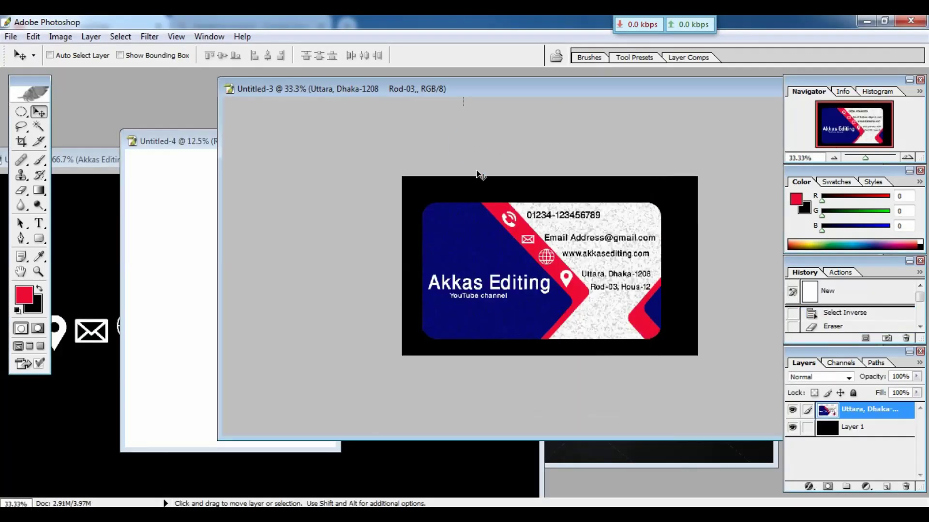
Bring the card into the A4 sheet and duplicate it into a two-by-two grid
{"action": "mouse_move", "coordinate": [477, 176]}
{"action": "left_mouse_down"}
{"action": "mouse_move", "coordinate": [154, 214]}
{"action": "mouse_move", "coordinate": [168, 186]}
{"action": "mouse_move", "coordinate": [261, 208]}
{"action": "mouse_move", "coordinate": [261, 329]}
{"action": "left_mouse_up"}
{"action": "key", "text": "ctrl+e"}
{"action": "key", "text": "f"}
{"action": "key", "text": "ctrl+plus"}
{"action": "key", "text": "ctrl+plus"}
{"action": "key", "text": "ctrl+plus"}
{"action": "key", "text": "ctrl+plus"}
{"action": "left_click_drag", "start_coordinate": [300, 393], "coordinate": [305, 509]}
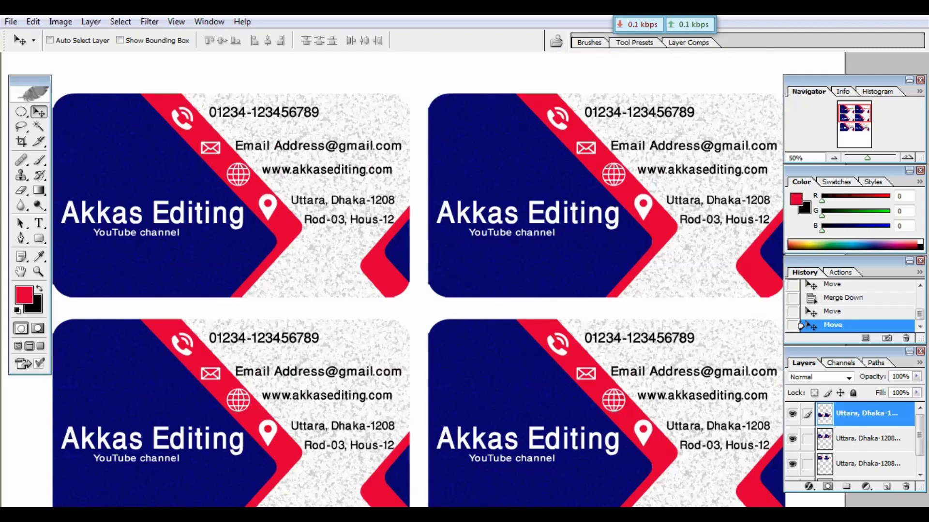